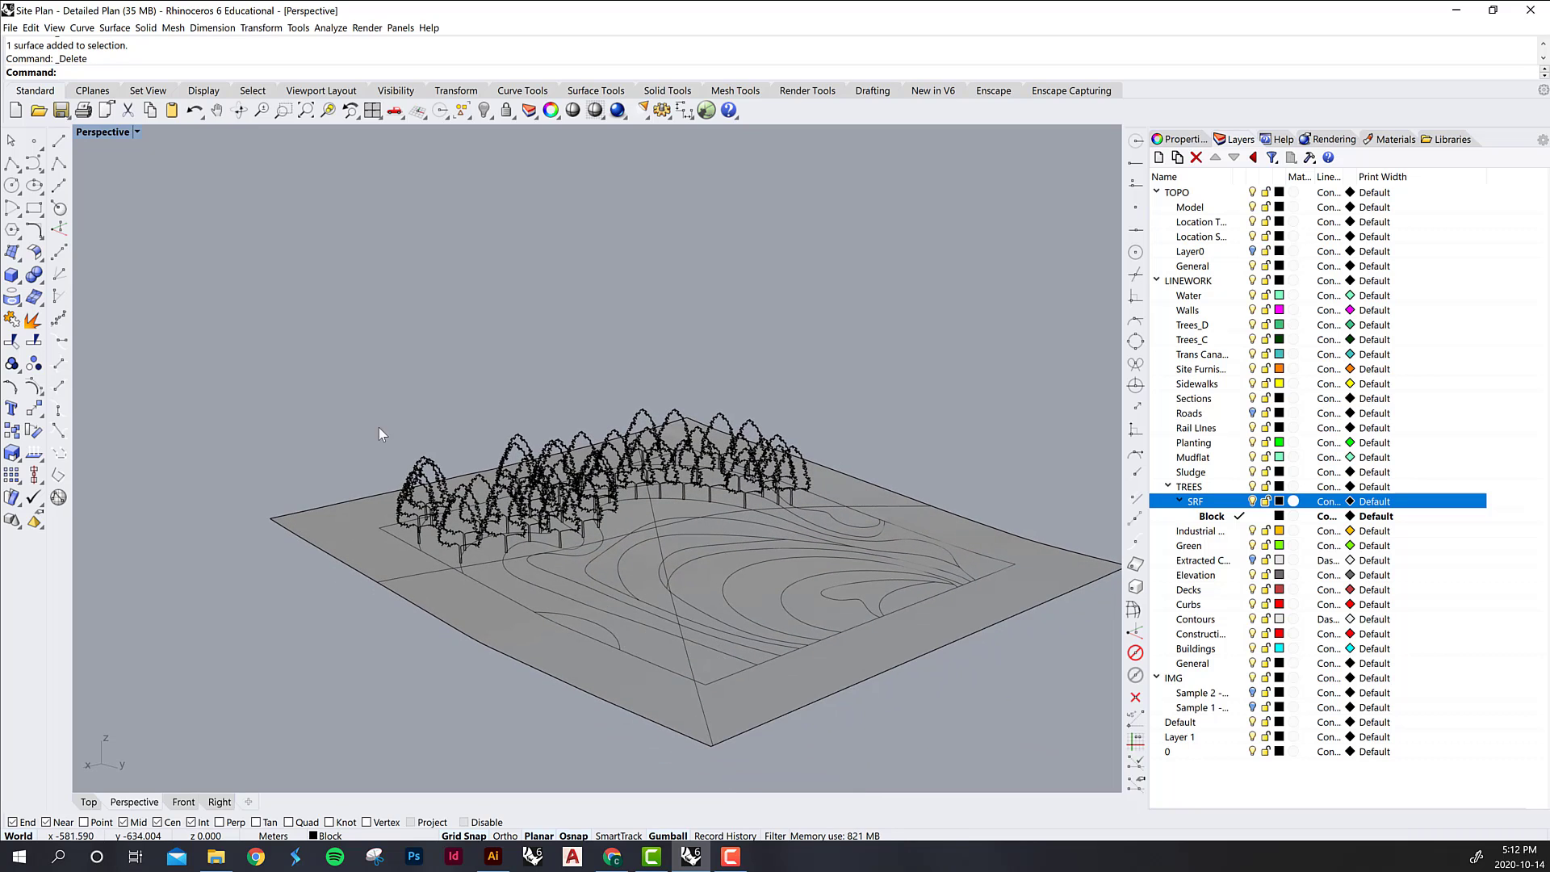
- Set the Perspective viewport to the NE isometric view showing the aerial site surface
{"action": "left_click", "coordinate": [137, 132]}
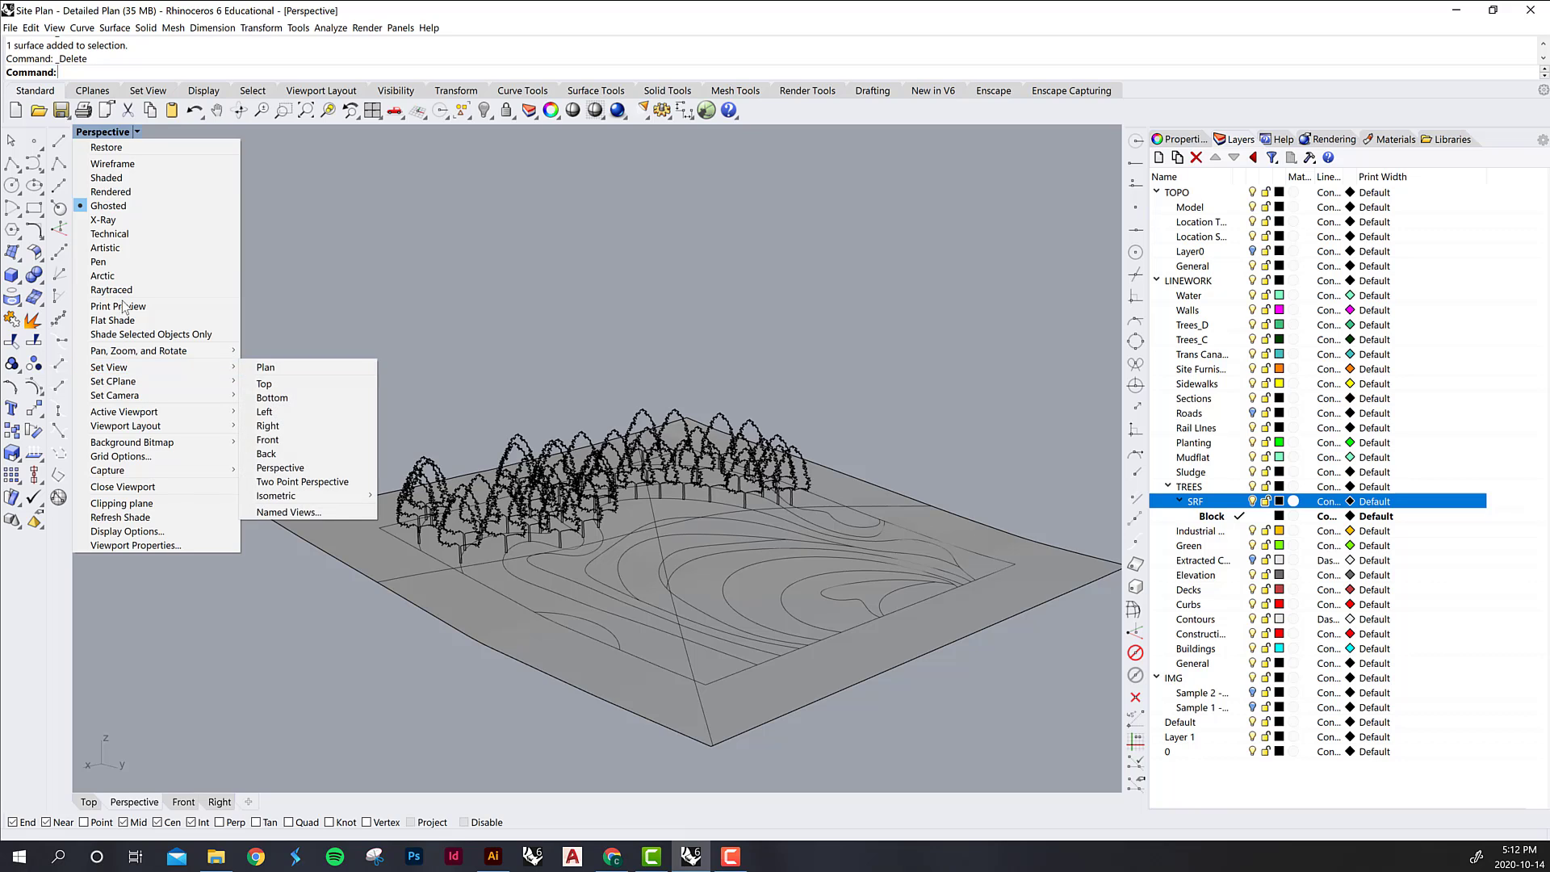
{"action": "mouse_move", "coordinate": [121, 367]}
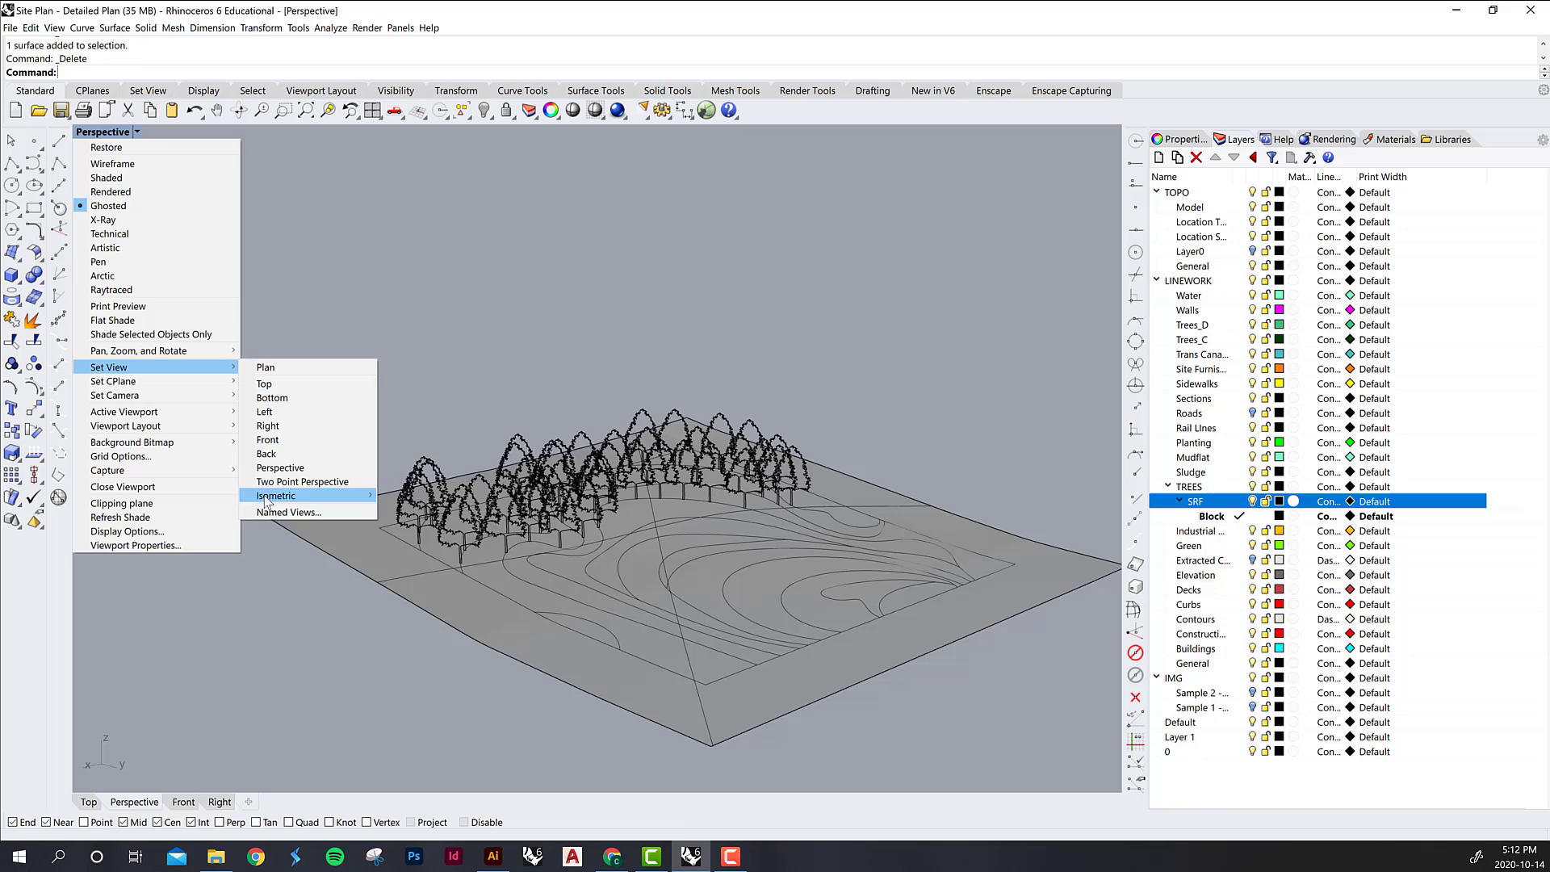
{"action": "mouse_move", "coordinate": [266, 502]}
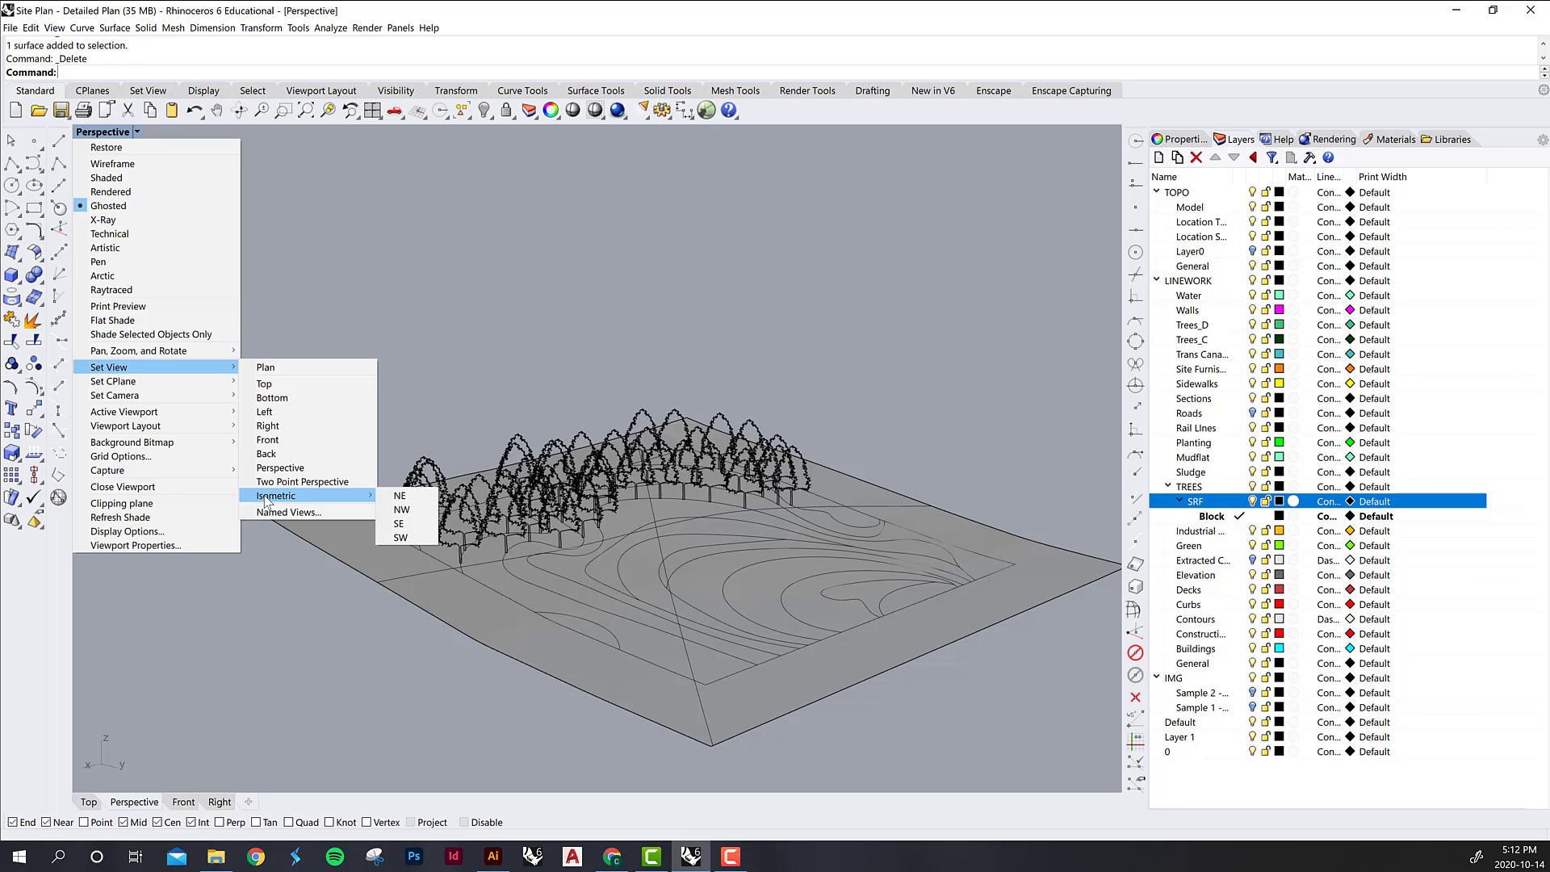
{"action": "left_click", "coordinate": [401, 496]}
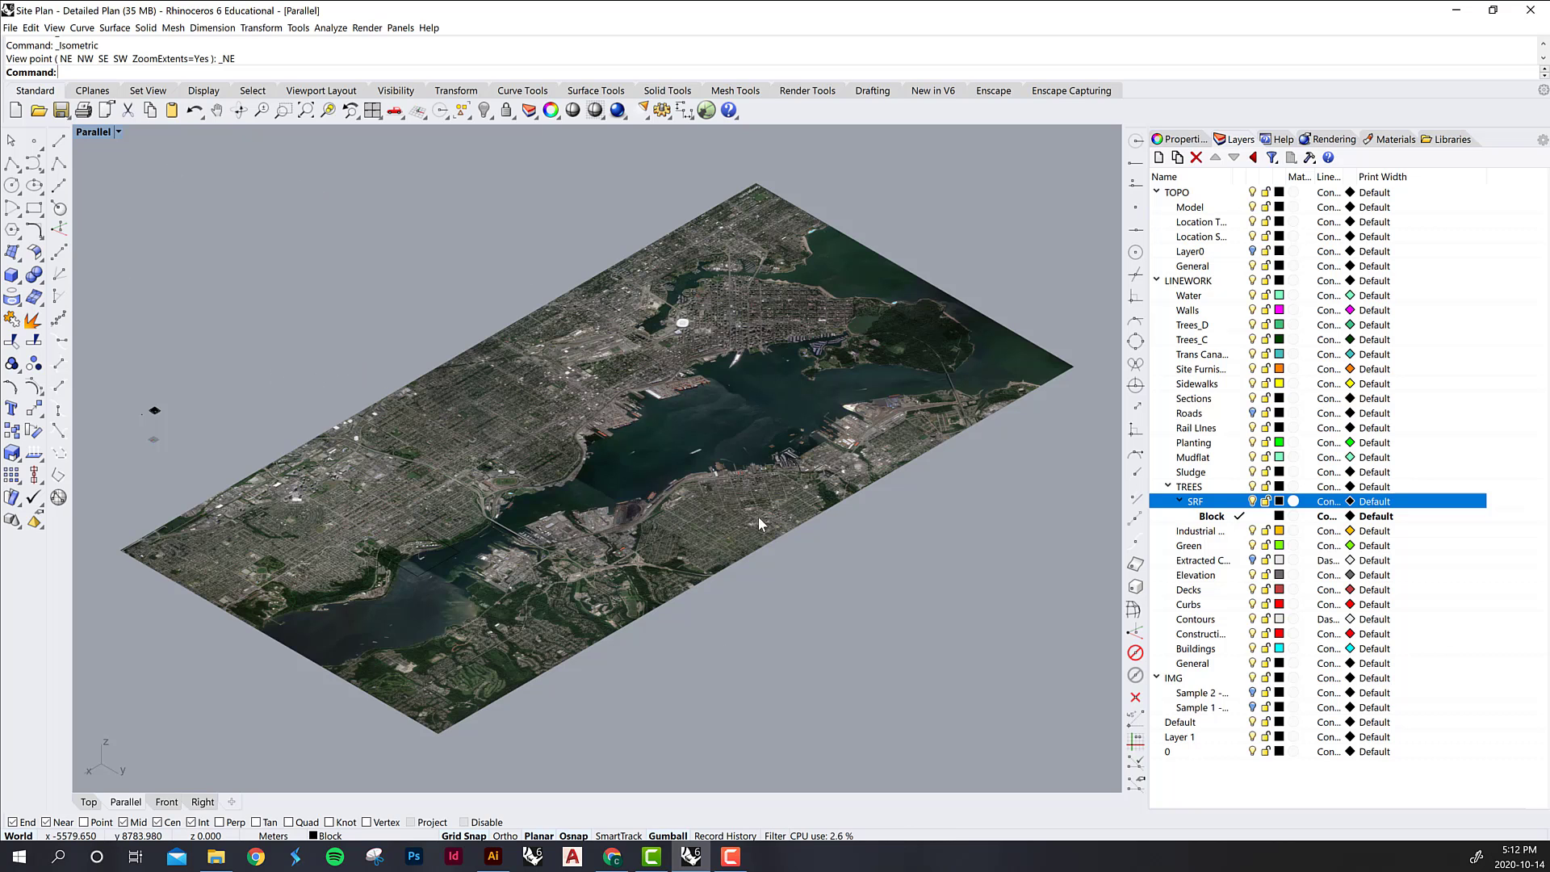
- Reset the rotated view back to Isometric NE and orbit slightly around the site
{"action": "right_click_drag", "start_coordinate": [782, 556], "coordinate": [260, 244]}
{"action": "left_click", "coordinate": [118, 132]}
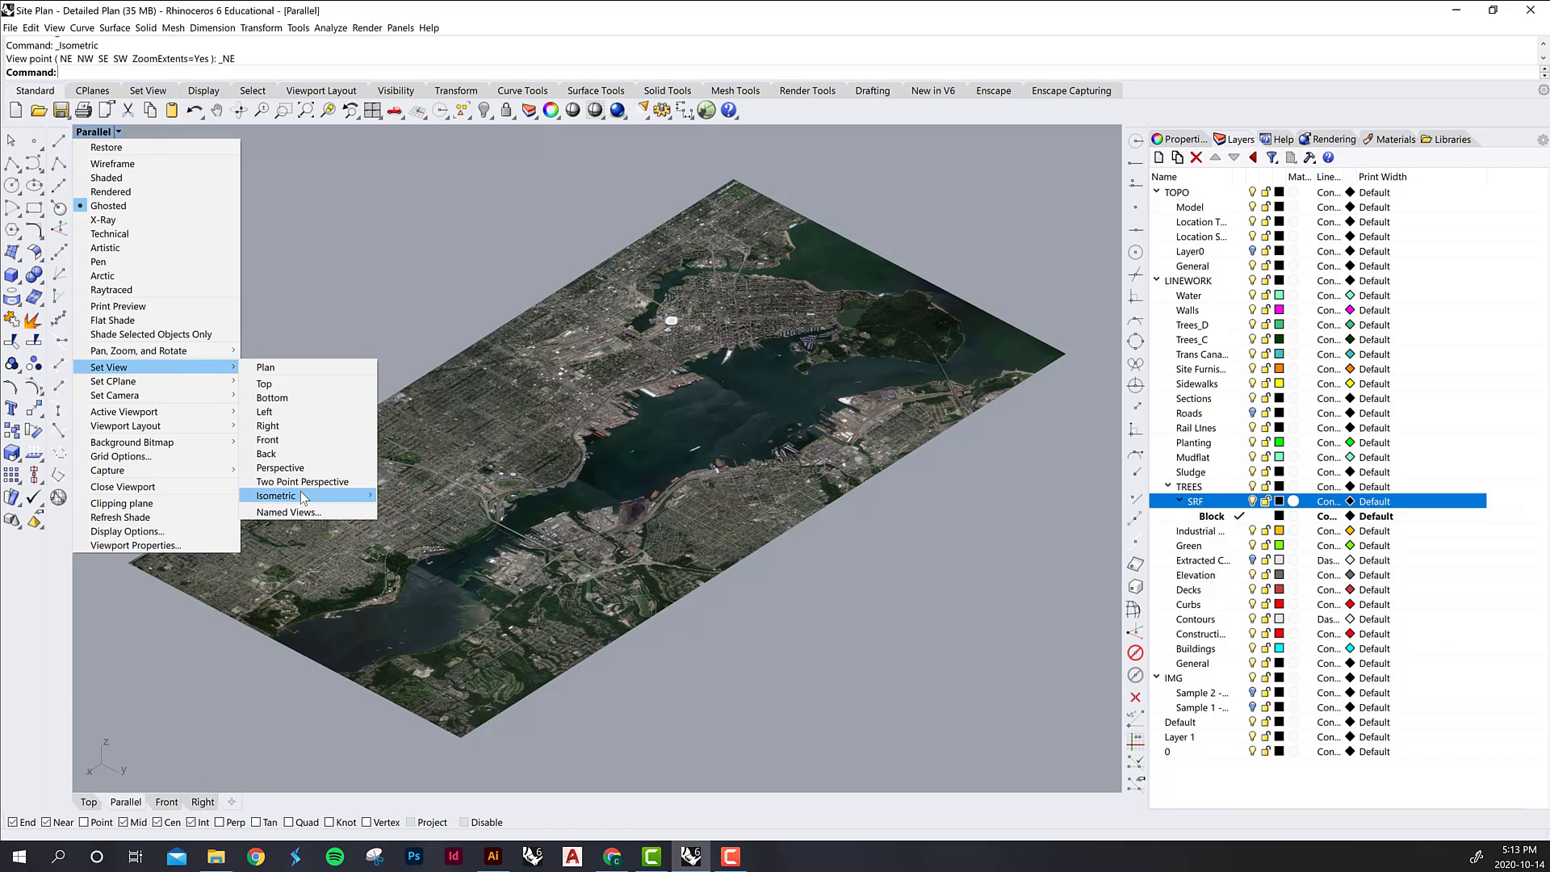
{"action": "mouse_move", "coordinate": [305, 496]}
{"action": "left_click", "coordinate": [411, 501]}
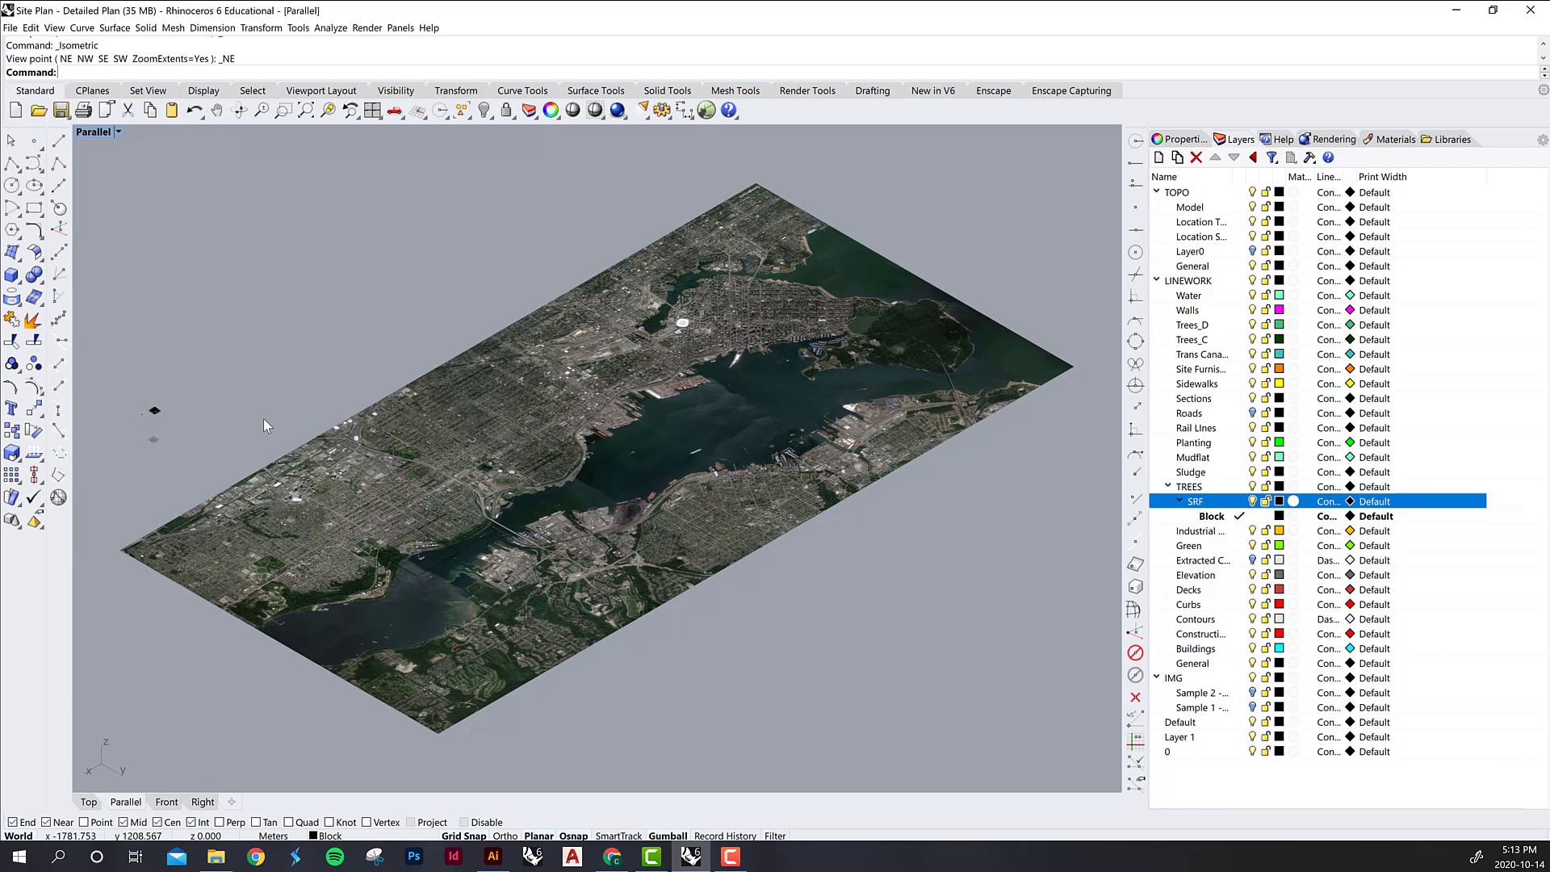
{"action": "right_click_drag", "start_coordinate": [263, 418], "coordinate": [511, 415]}
- Window-select the trees and contours, zoom to them, then deselect and zoom out slightly
{"action": "scroll", "coordinate": [288, 425], "scroll_direction": "up", "scroll_amount": 8}
{"action": "scroll", "coordinate": [510, 415], "scroll_direction": "up", "scroll_amount": 3}
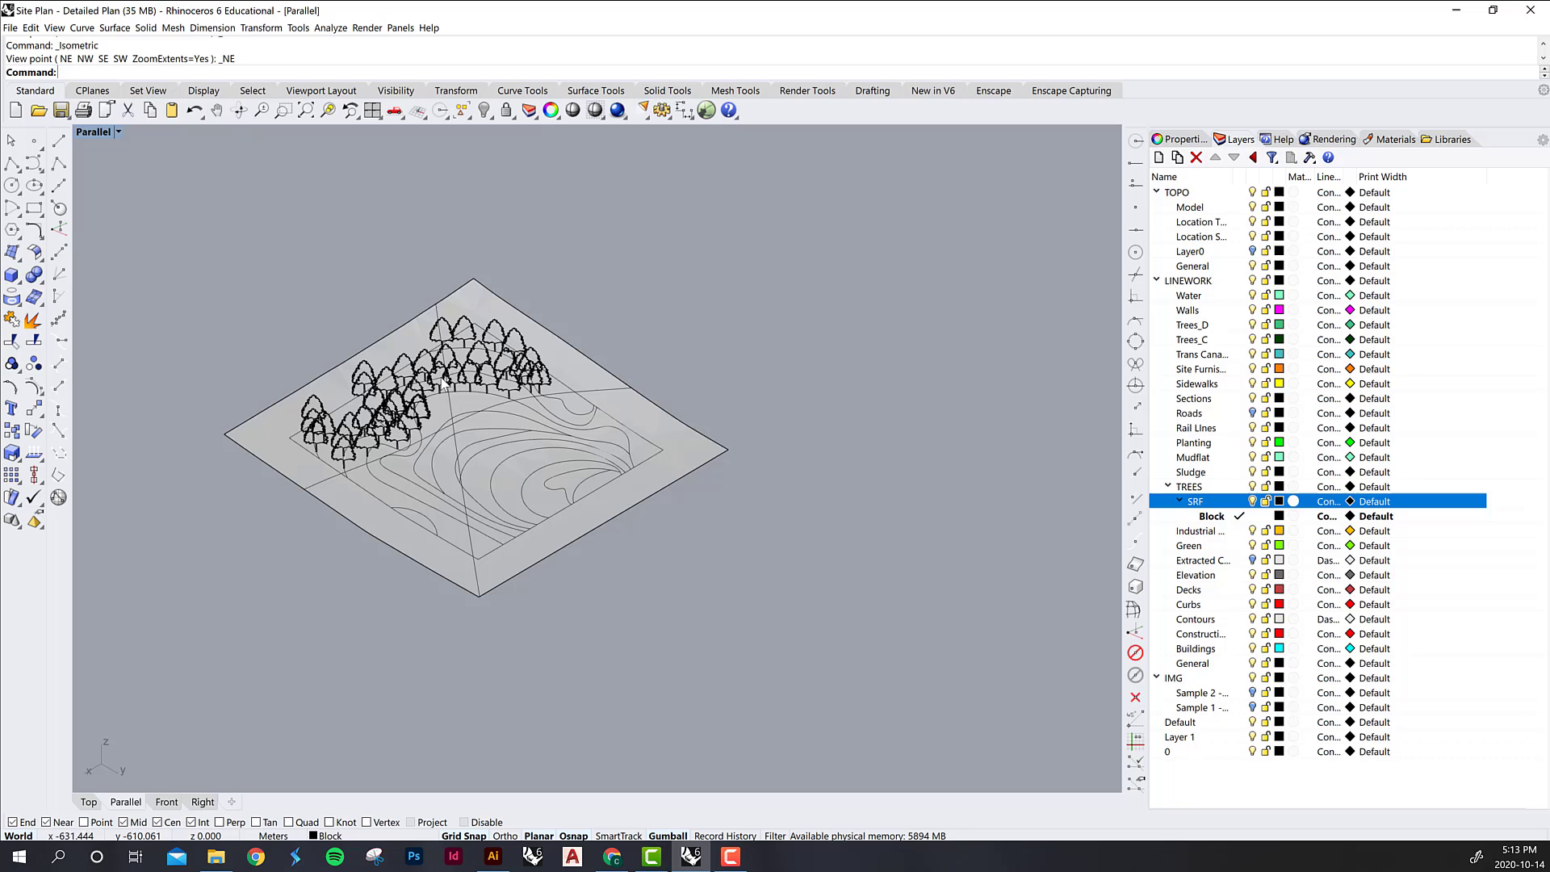
{"action": "left_click_drag", "start_coordinate": [196, 244], "coordinate": [711, 675]}
{"action": "key", "text": "ctrl+shift+e"}
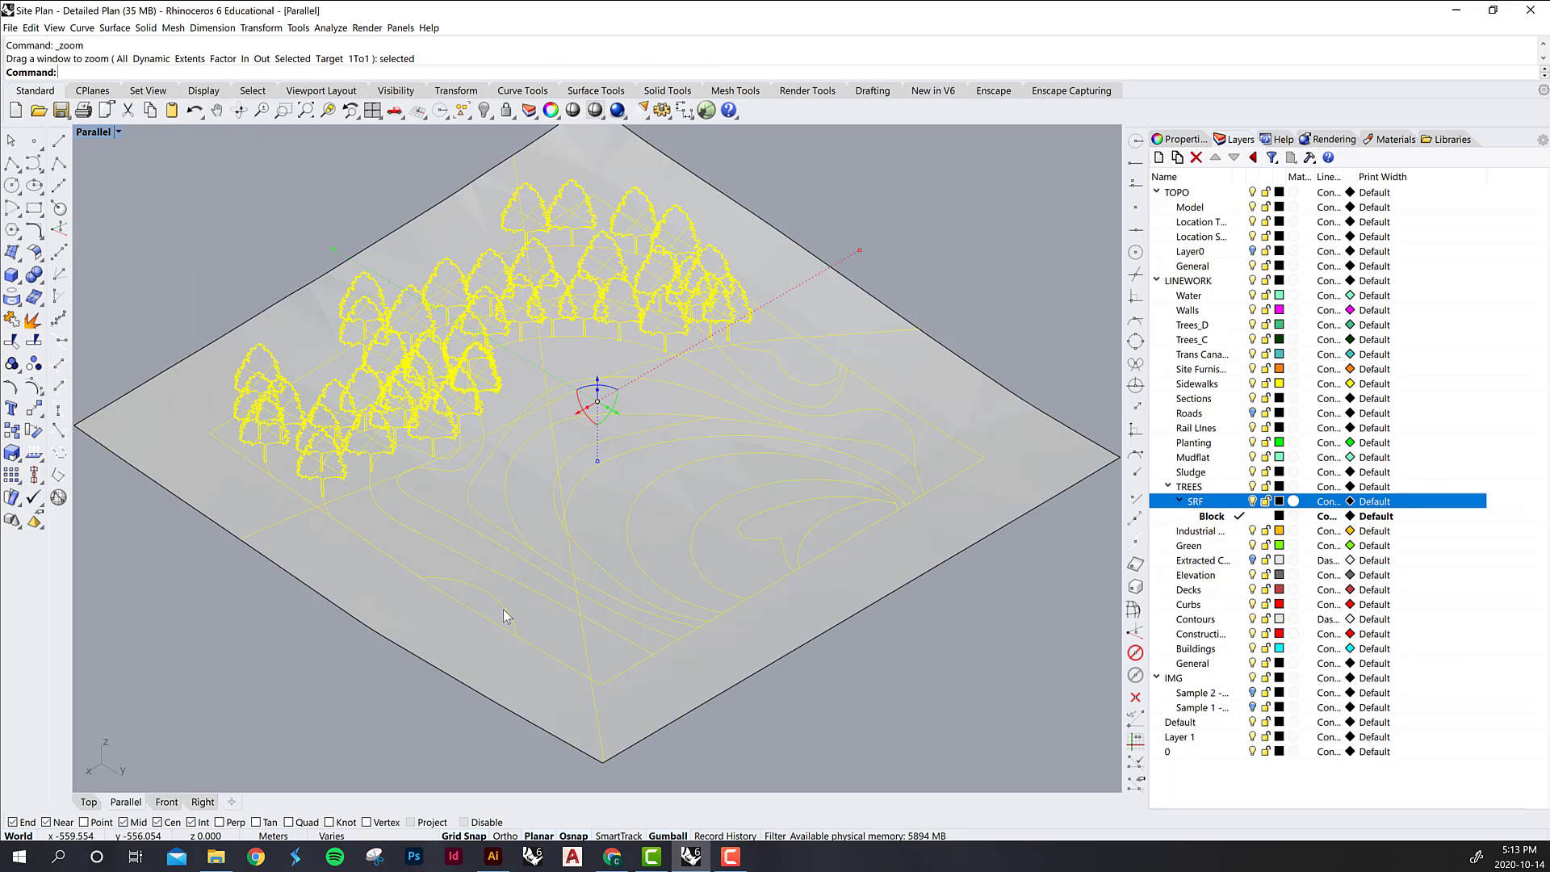
{"action": "key", "text": "Escape"}
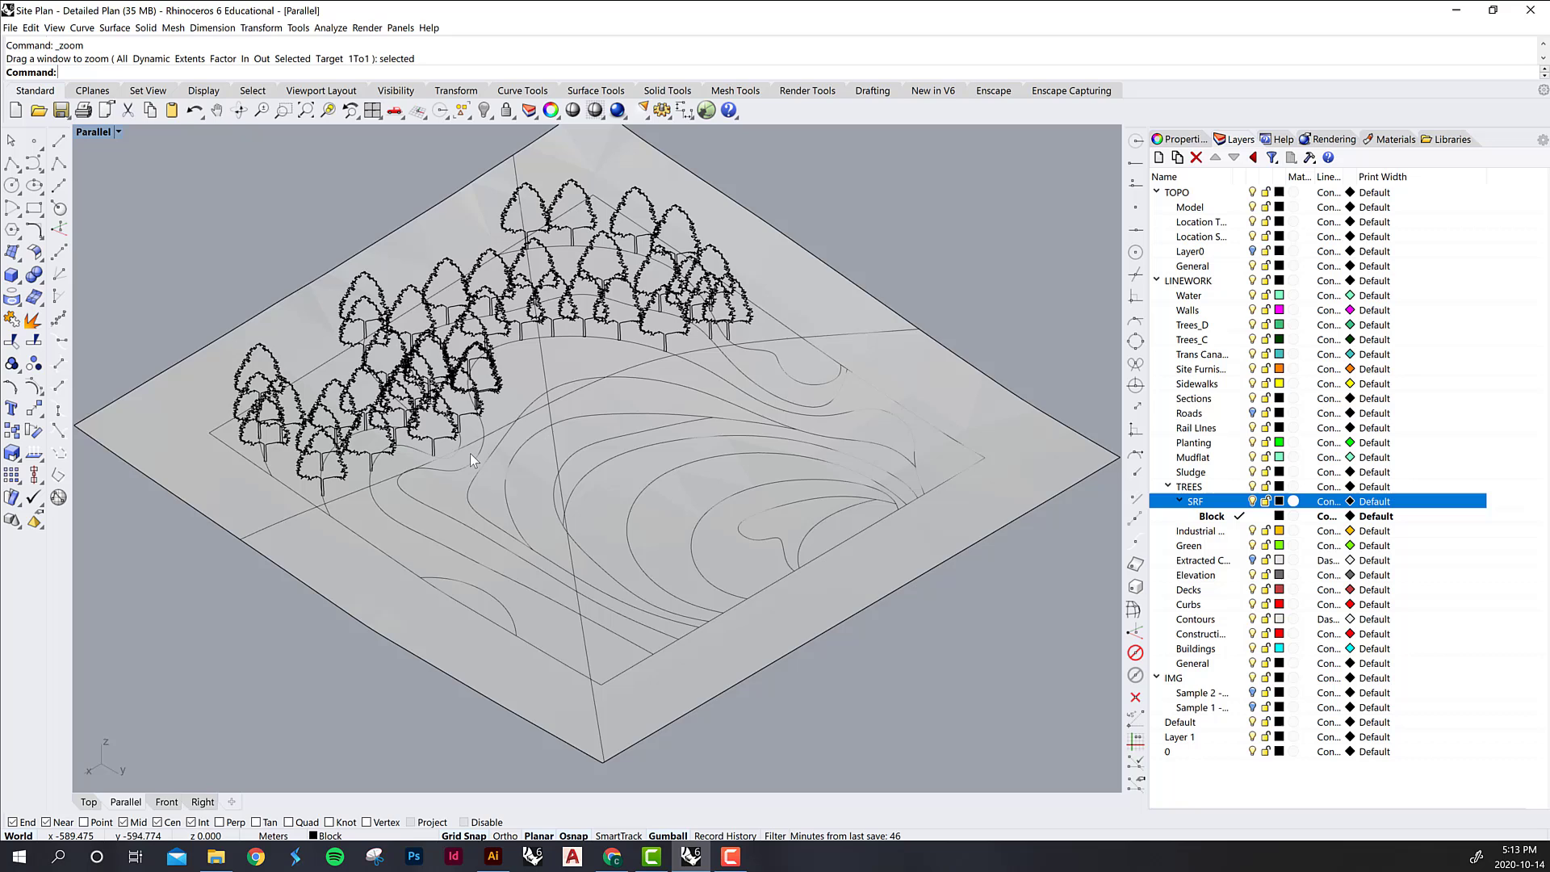
{"action": "scroll", "coordinate": [469, 453], "scroll_direction": "down", "scroll_amount": 3}
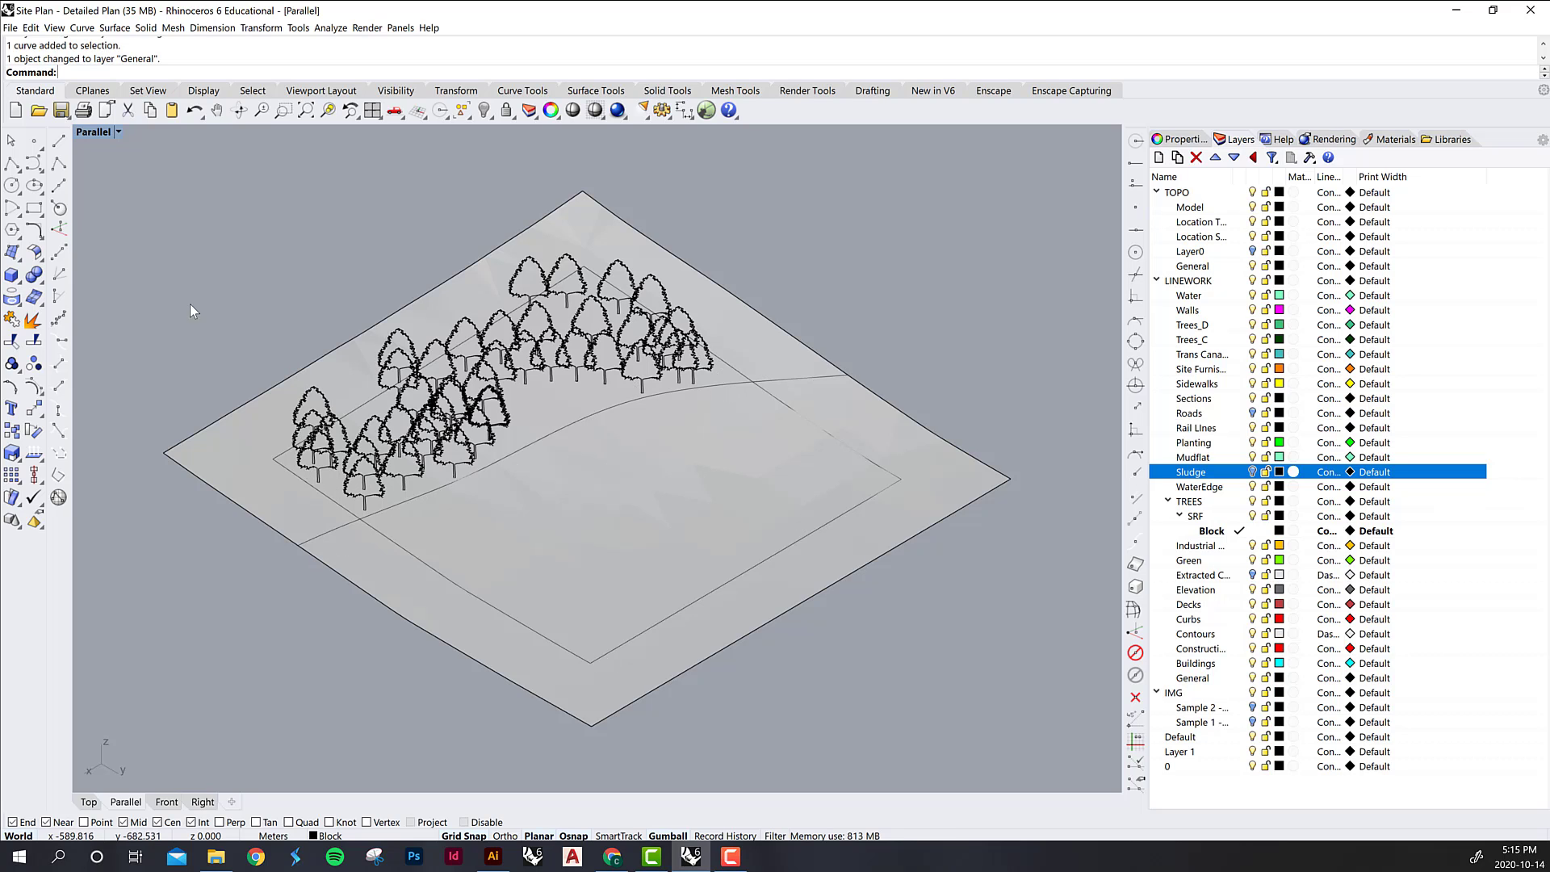
- Restore the four-viewport layout
{"action": "double_click", "coordinate": [93, 131]}
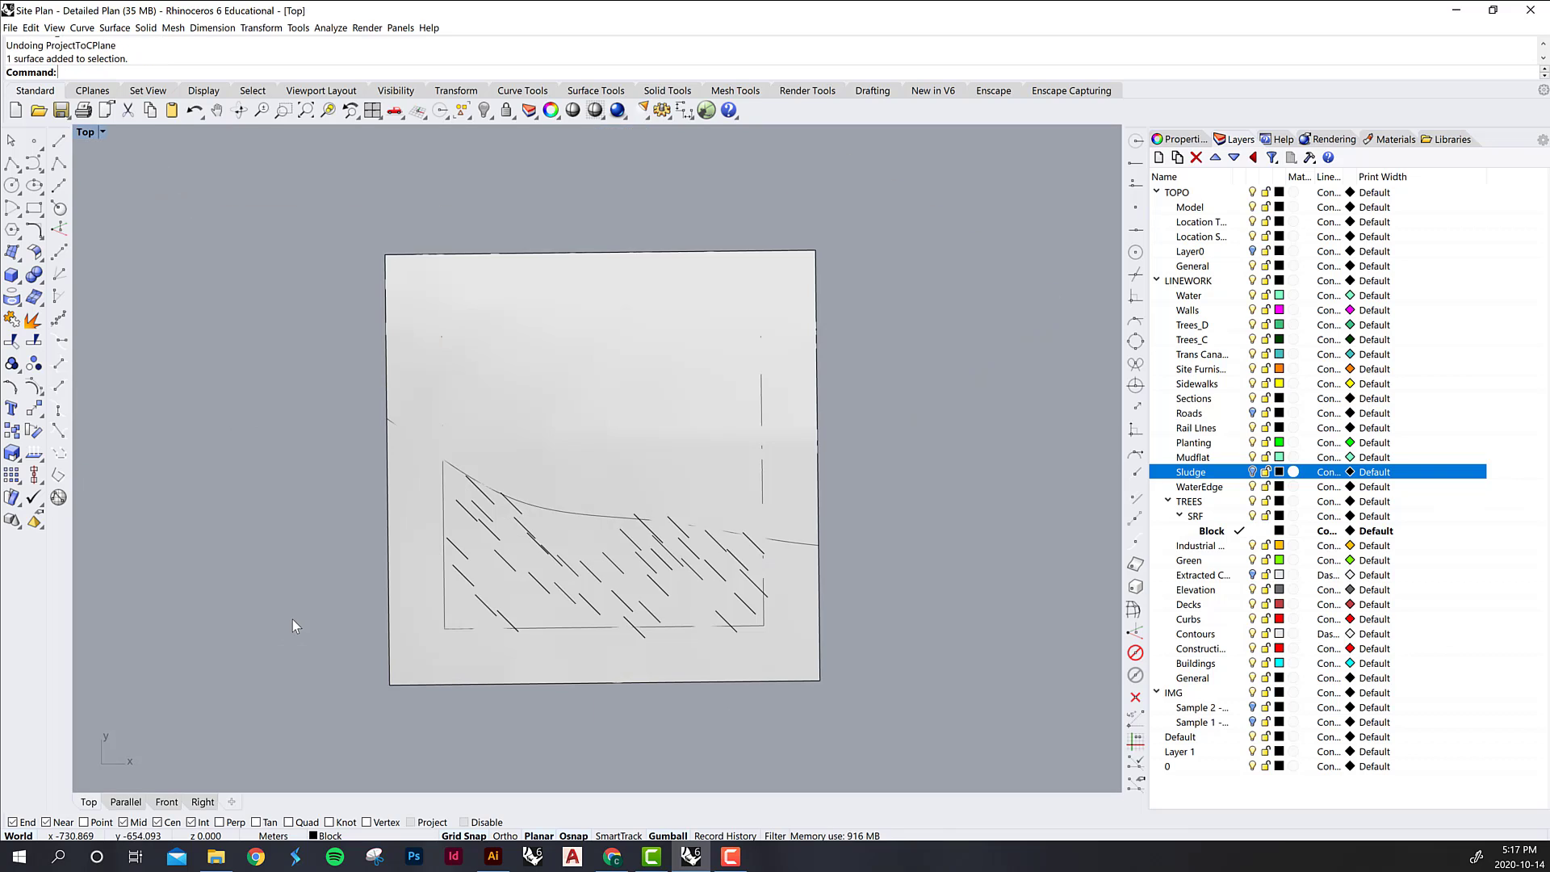
- Extrude the terrain surface downward with ExtrudeSrf, picking the depth in the Front view
{"action": "left_click", "coordinate": [463, 666]}
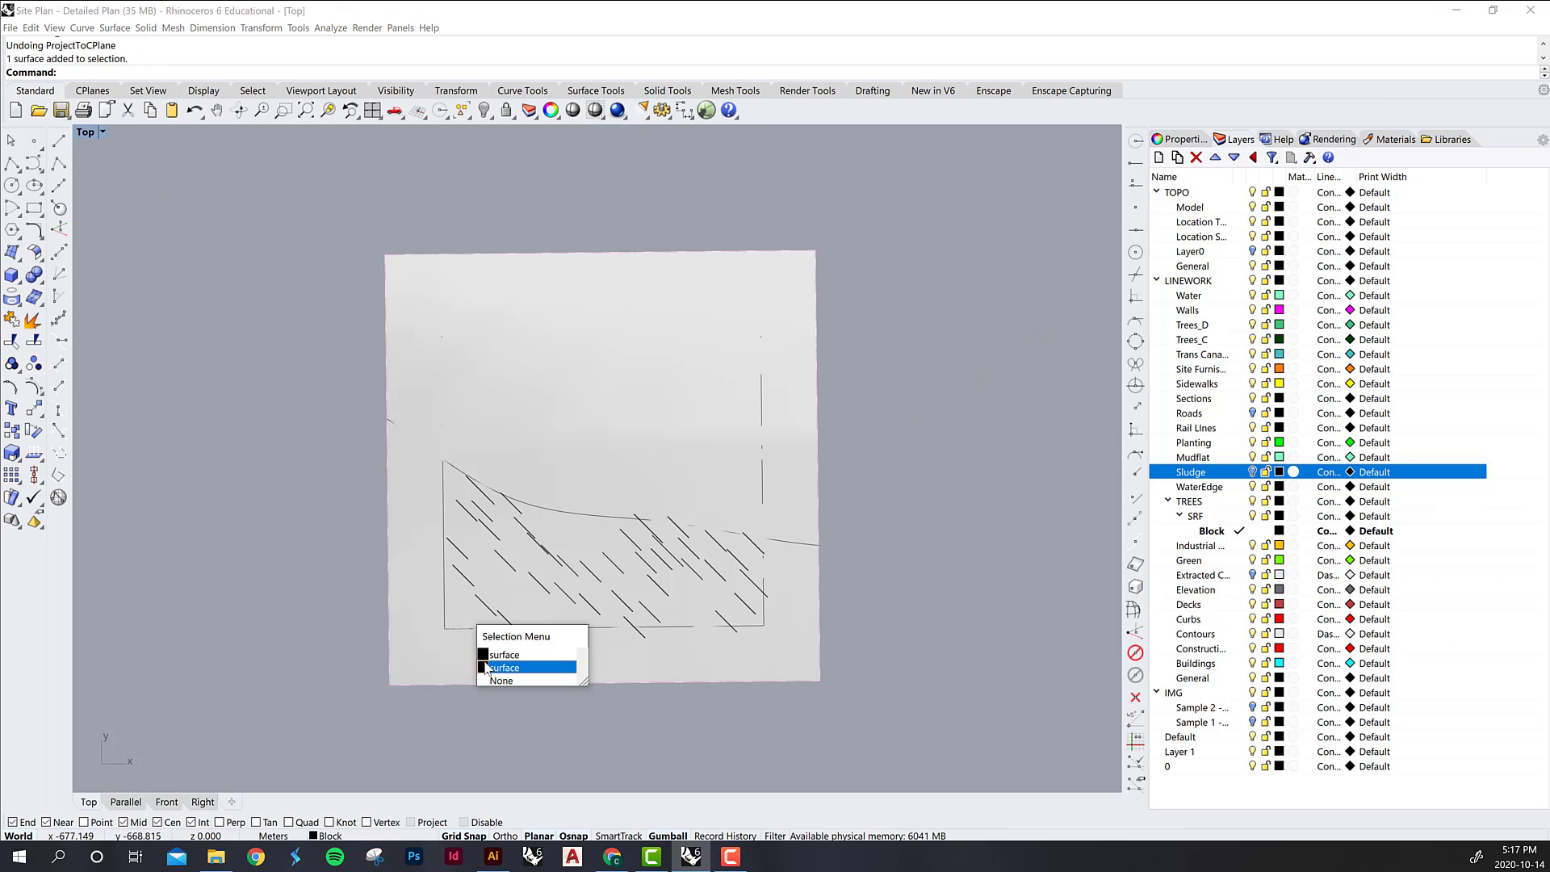
{"action": "left_click", "coordinate": [481, 655]}
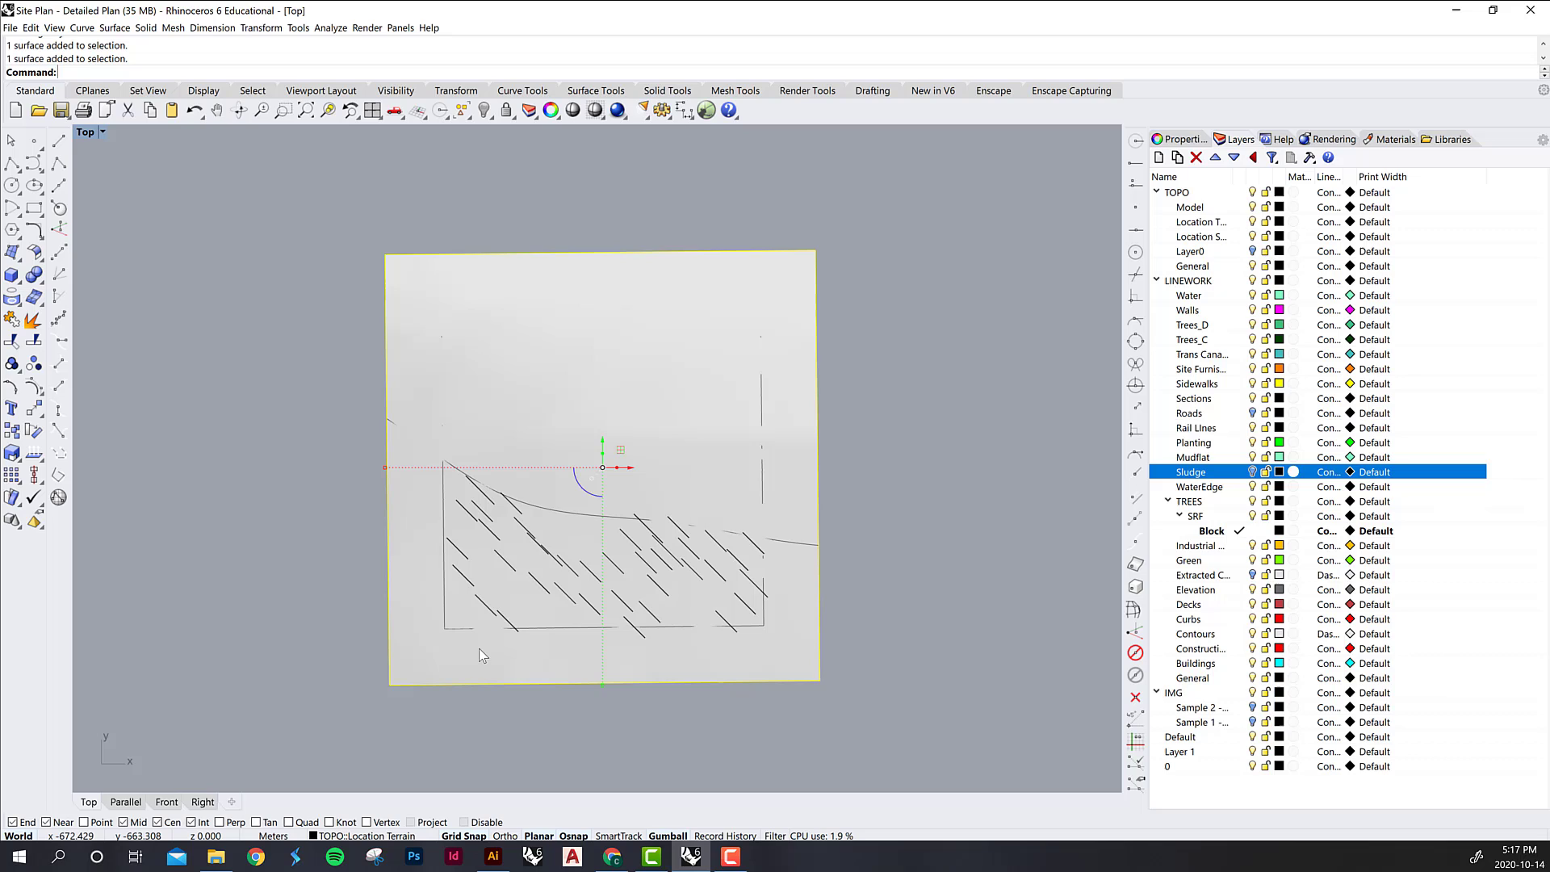
{"action": "type", "text": "Extrude"}
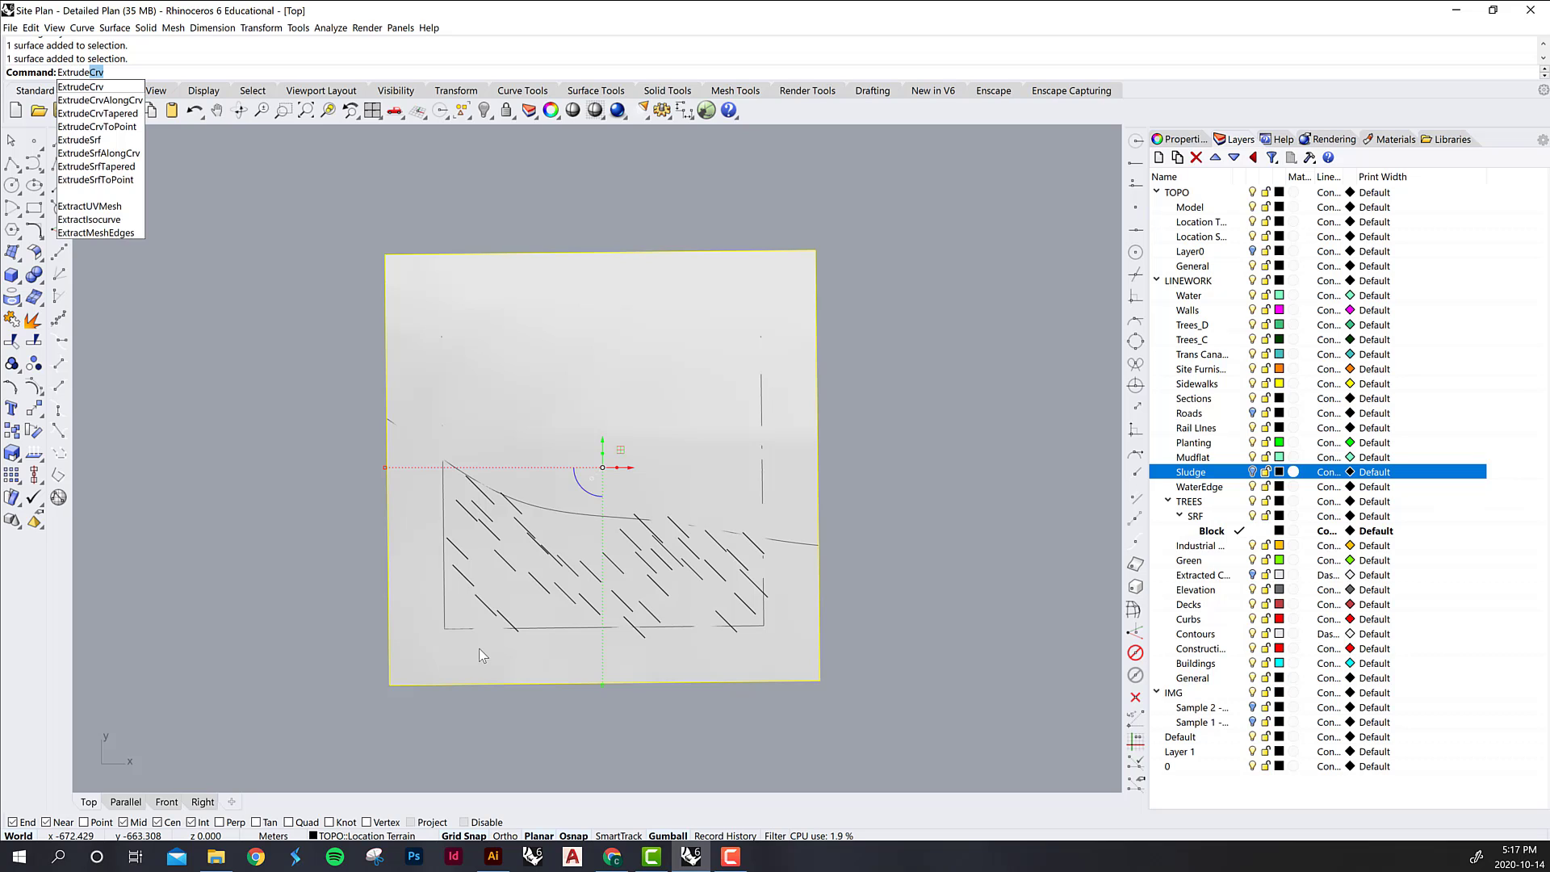
{"action": "type", "text": "Srf"}
{"action": "key", "text": "Return"}
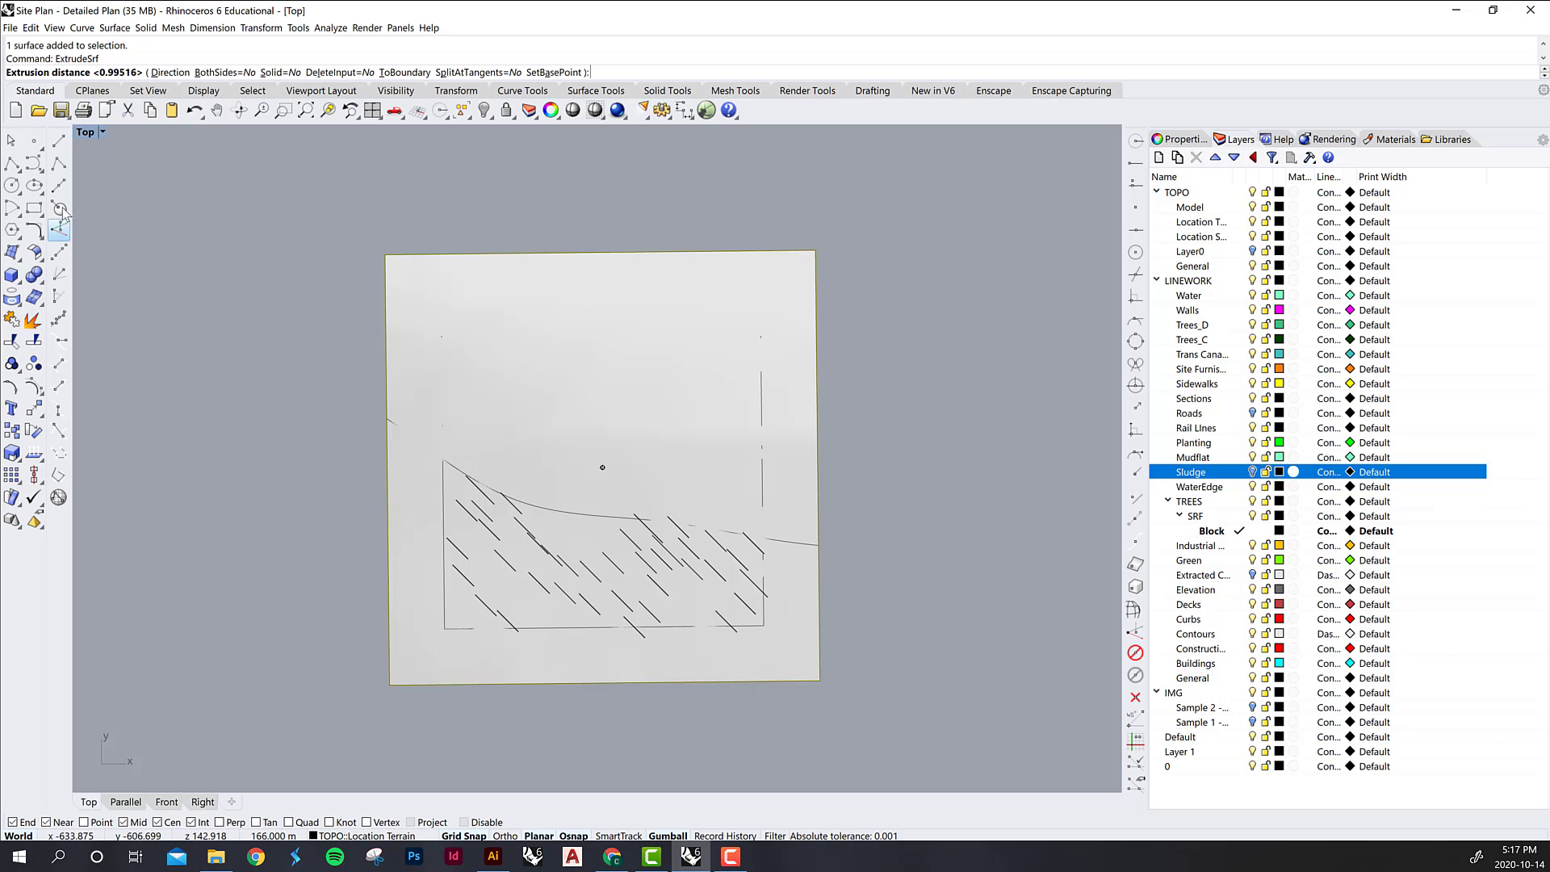
{"action": "double_click", "coordinate": [87, 133]}
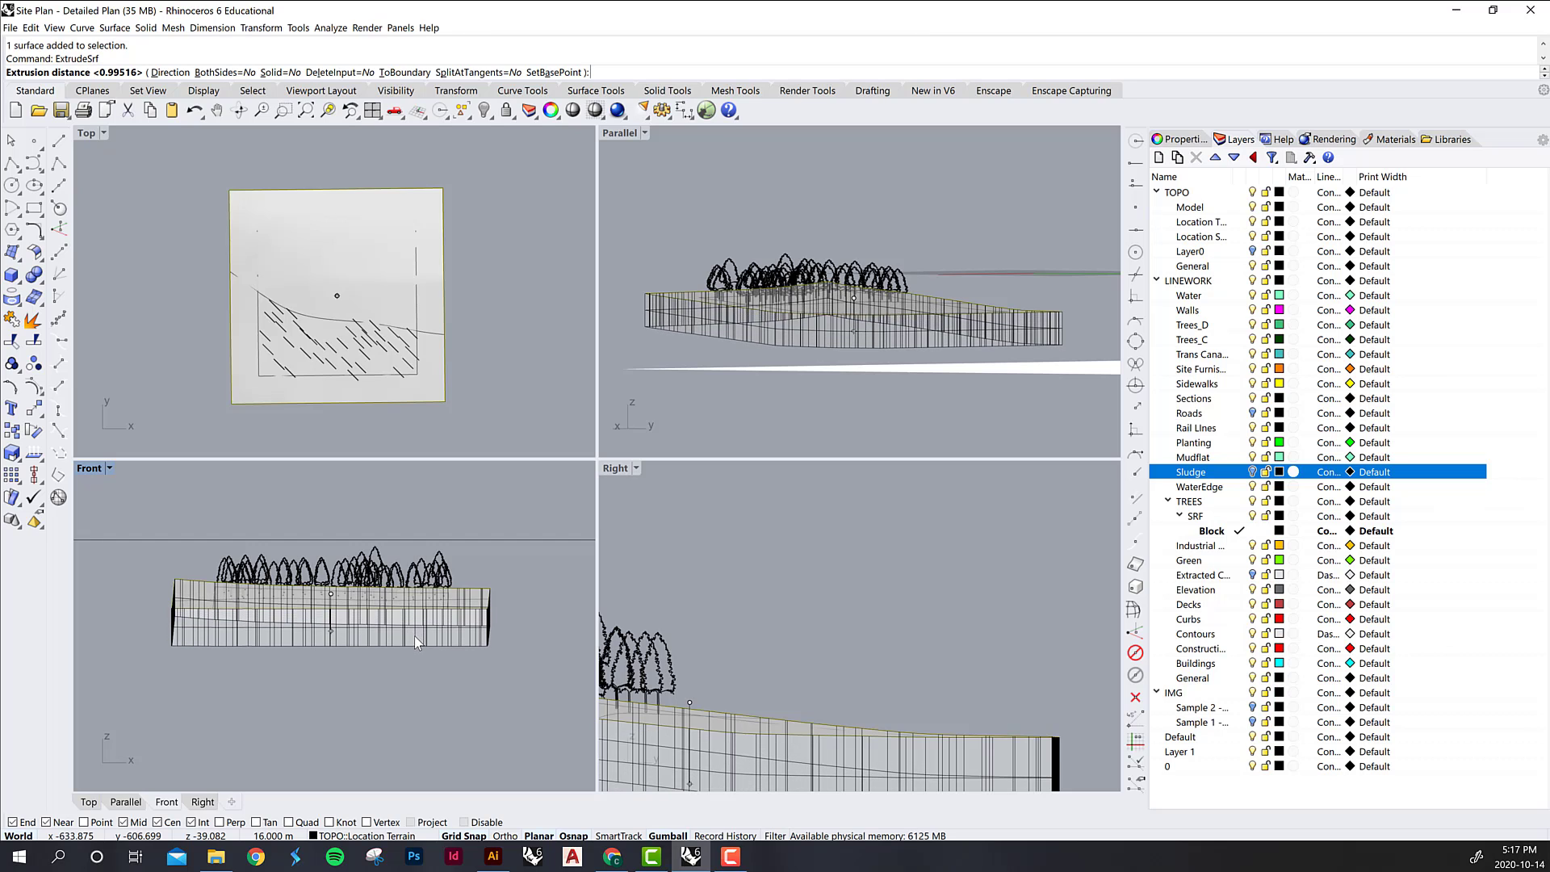
{"action": "left_click", "coordinate": [415, 642]}
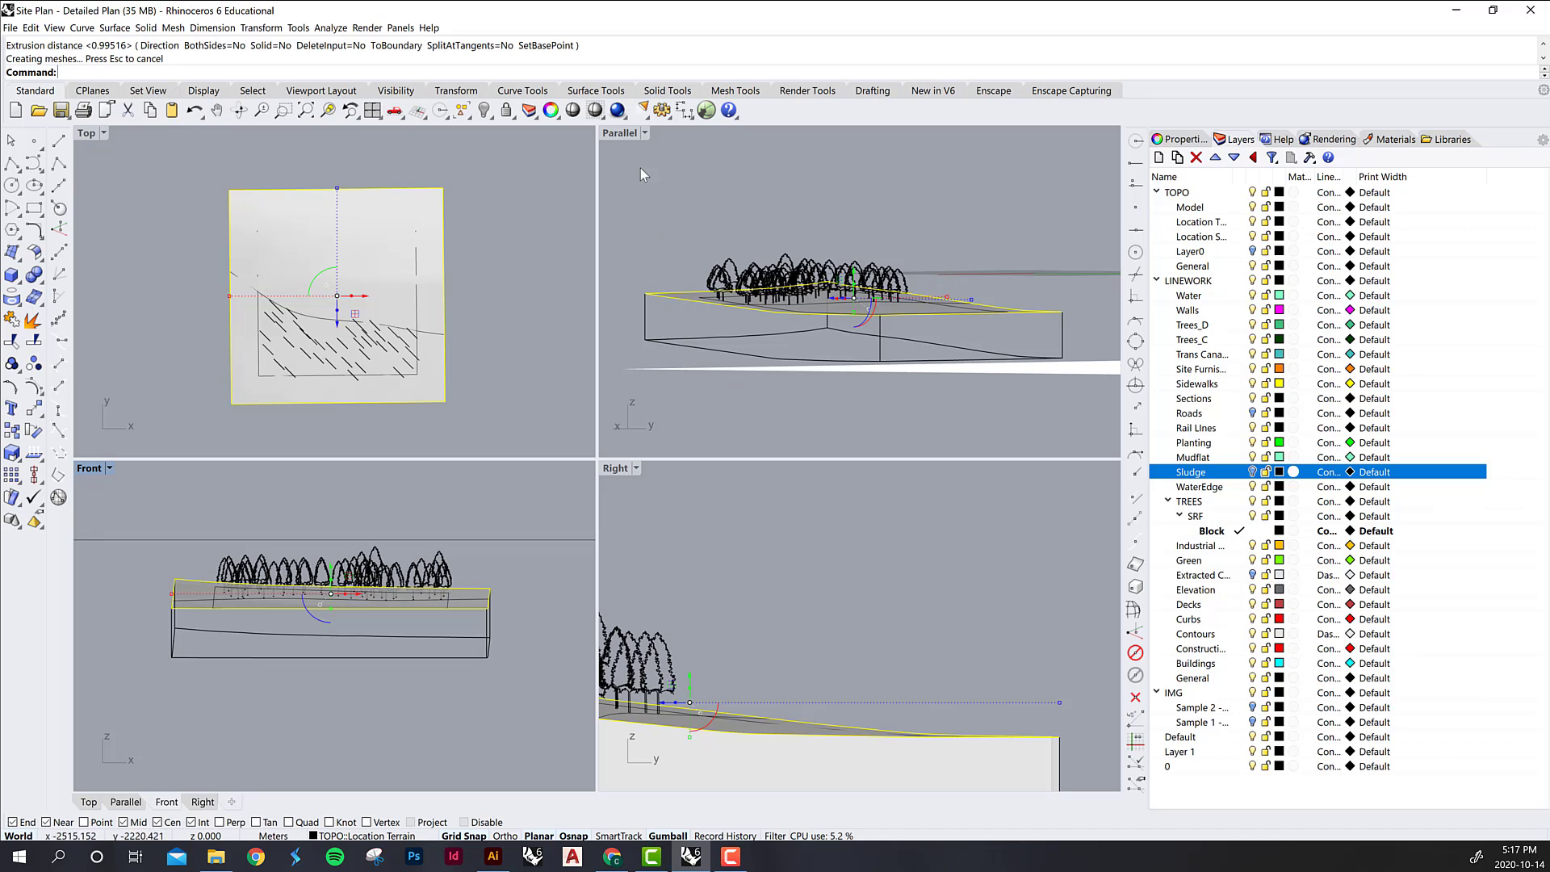
- Deselect the new slab and recentre it in the Front and Right viewports
{"action": "double_click", "coordinate": [642, 133]}
{"action": "key", "text": "Escape"}
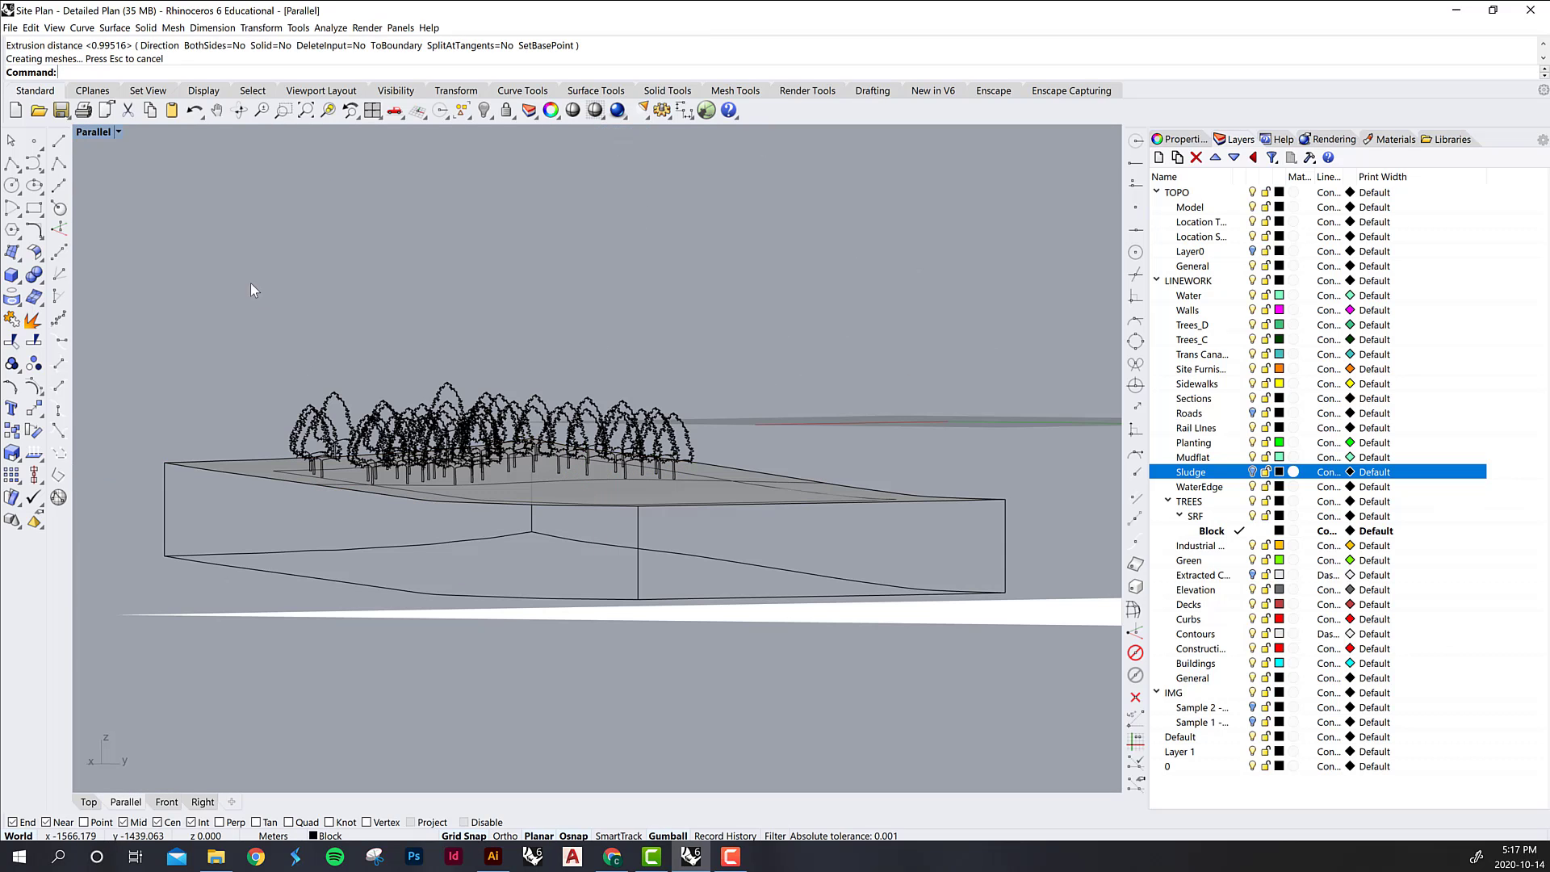
{"action": "double_click", "coordinate": [85, 133]}
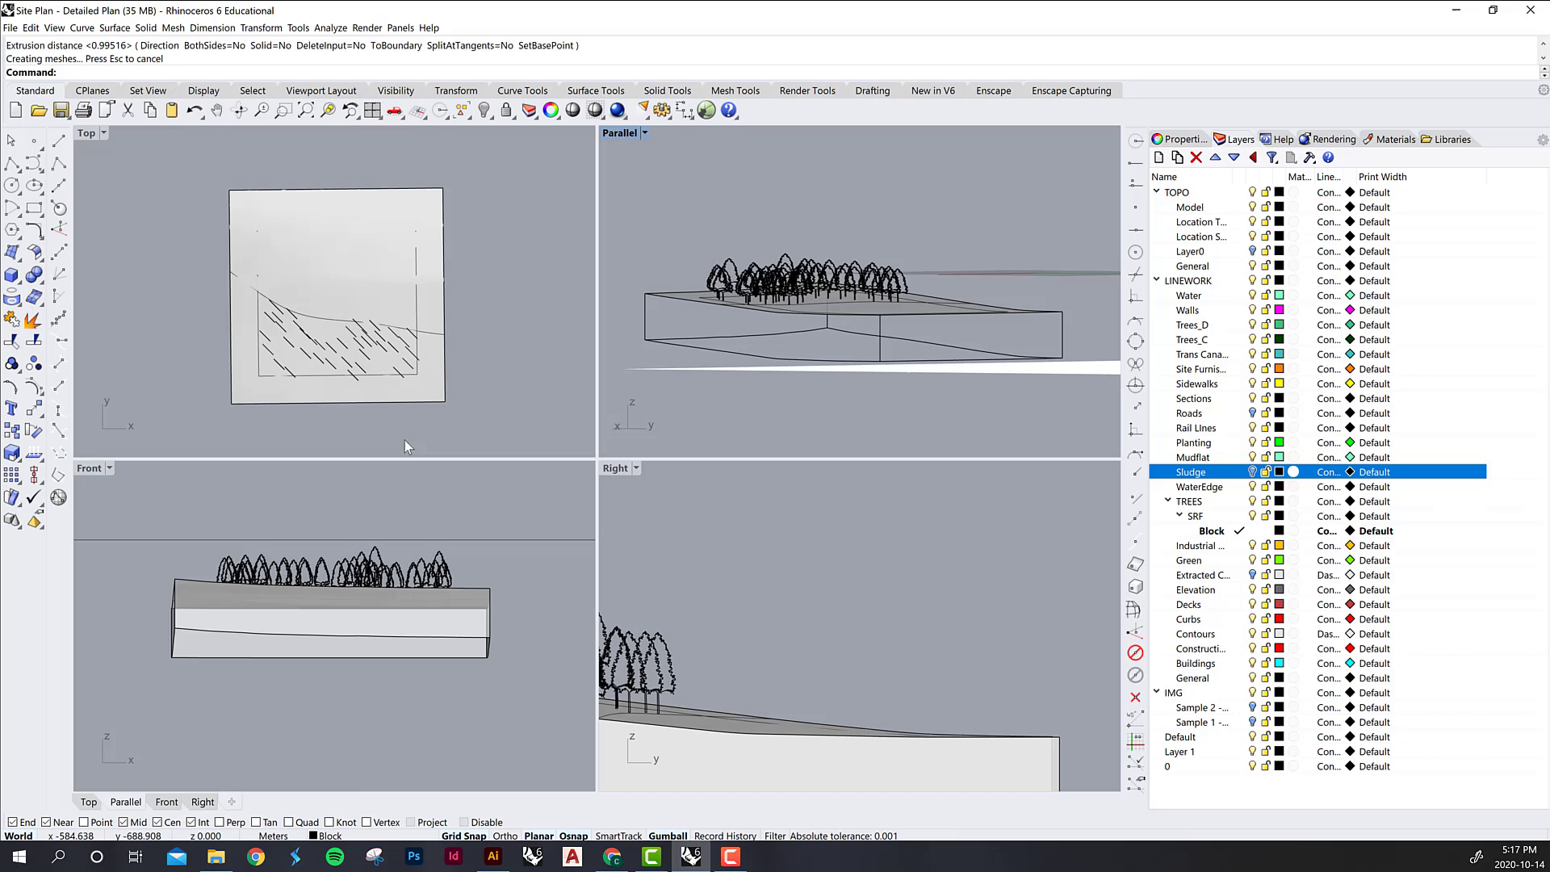
{"action": "left_click", "coordinate": [337, 679]}
{"action": "right_click_drag", "start_coordinate": [337, 680], "coordinate": [443, 672]}
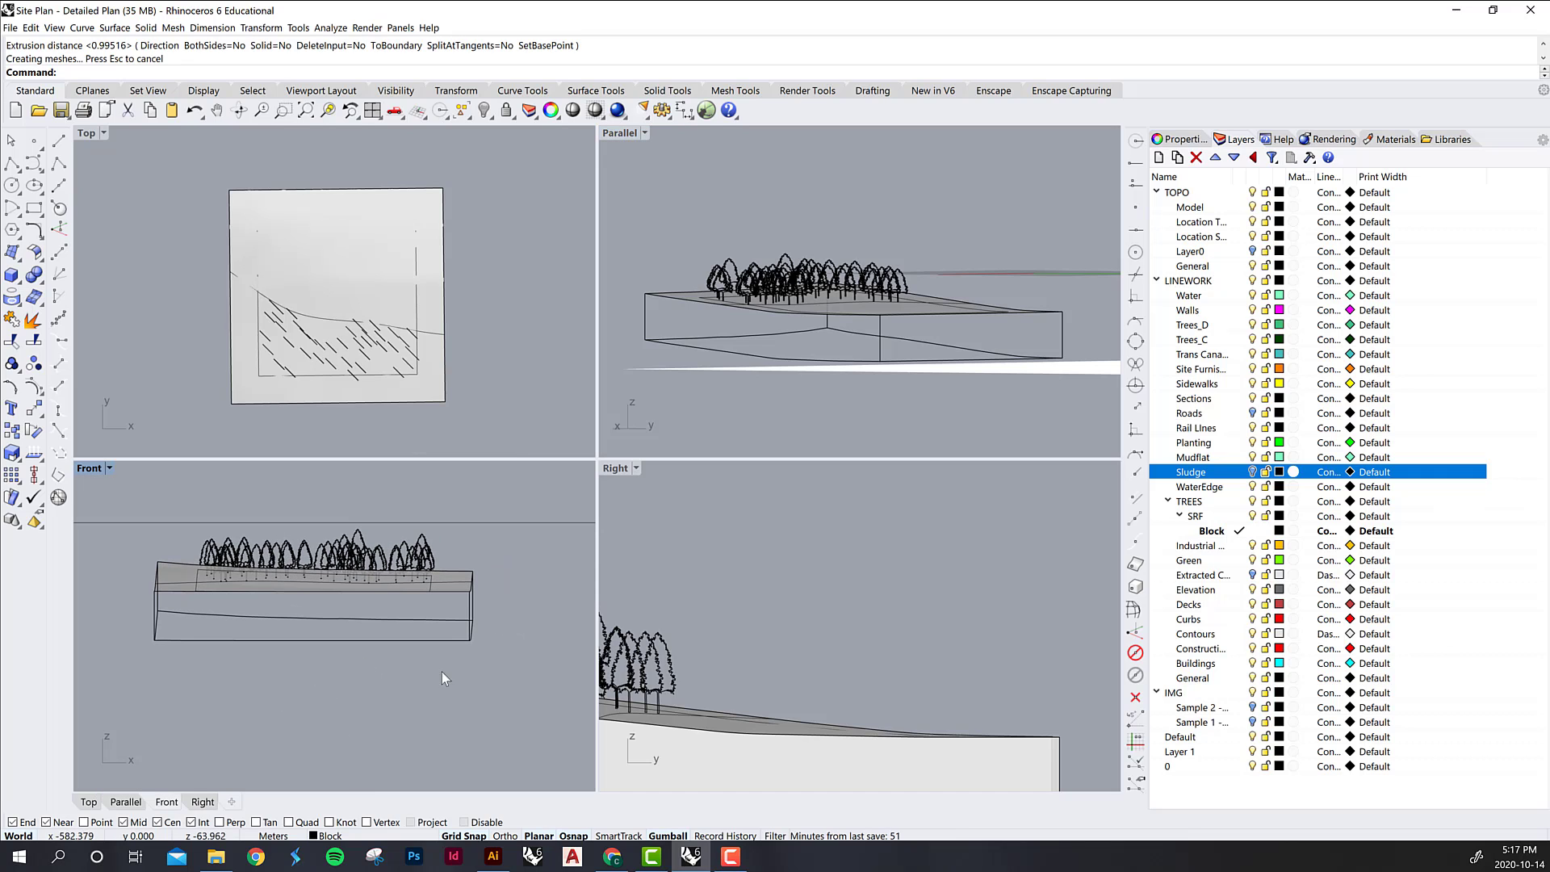
{"action": "right_click_drag", "start_coordinate": [775, 573], "coordinate": [886, 545]}
{"action": "scroll", "coordinate": [890, 546], "scroll_direction": "down", "scroll_amount": 6}
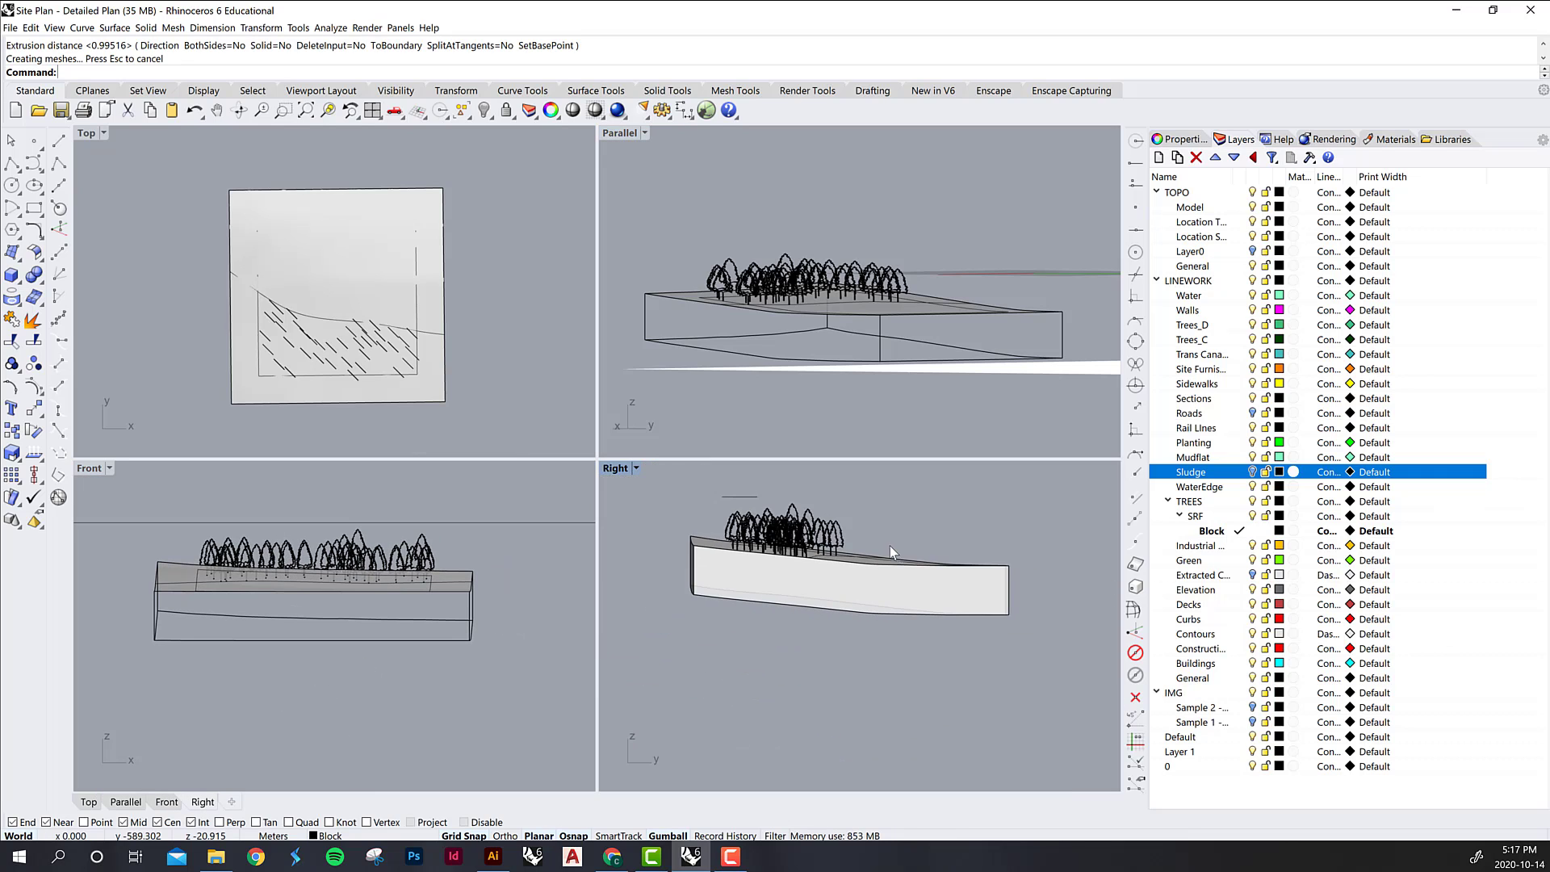
{"action": "right_click_drag", "start_coordinate": [849, 617], "coordinate": [918, 642]}
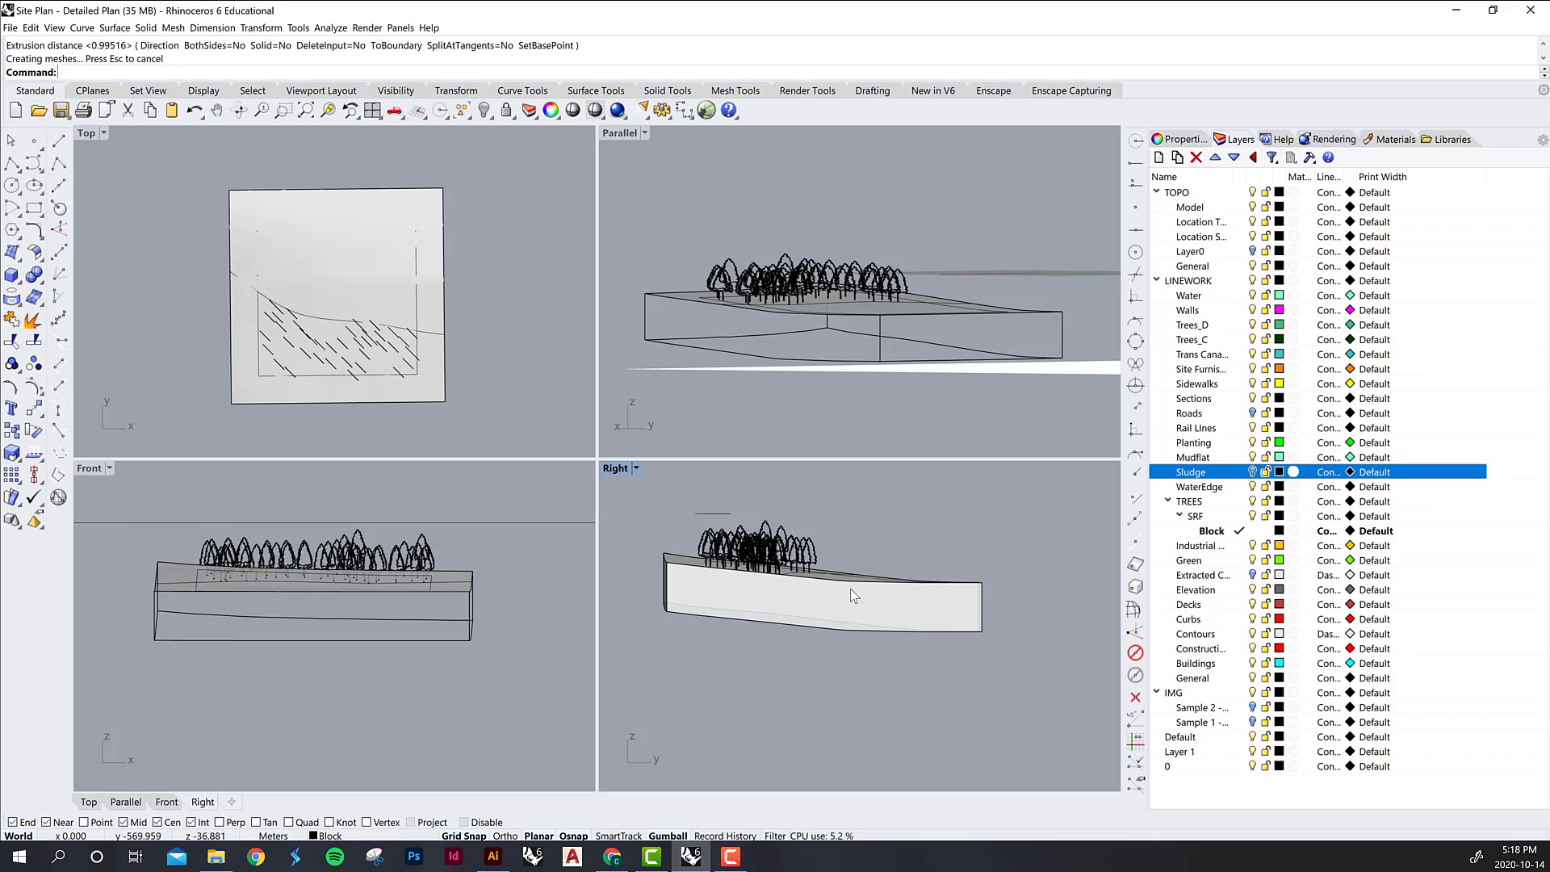
- Draw a cutting line across the slab in the Right view and lower it slightly
{"action": "left_click", "coordinate": [712, 584]}
{"action": "key", "text": "ctrl+z"}
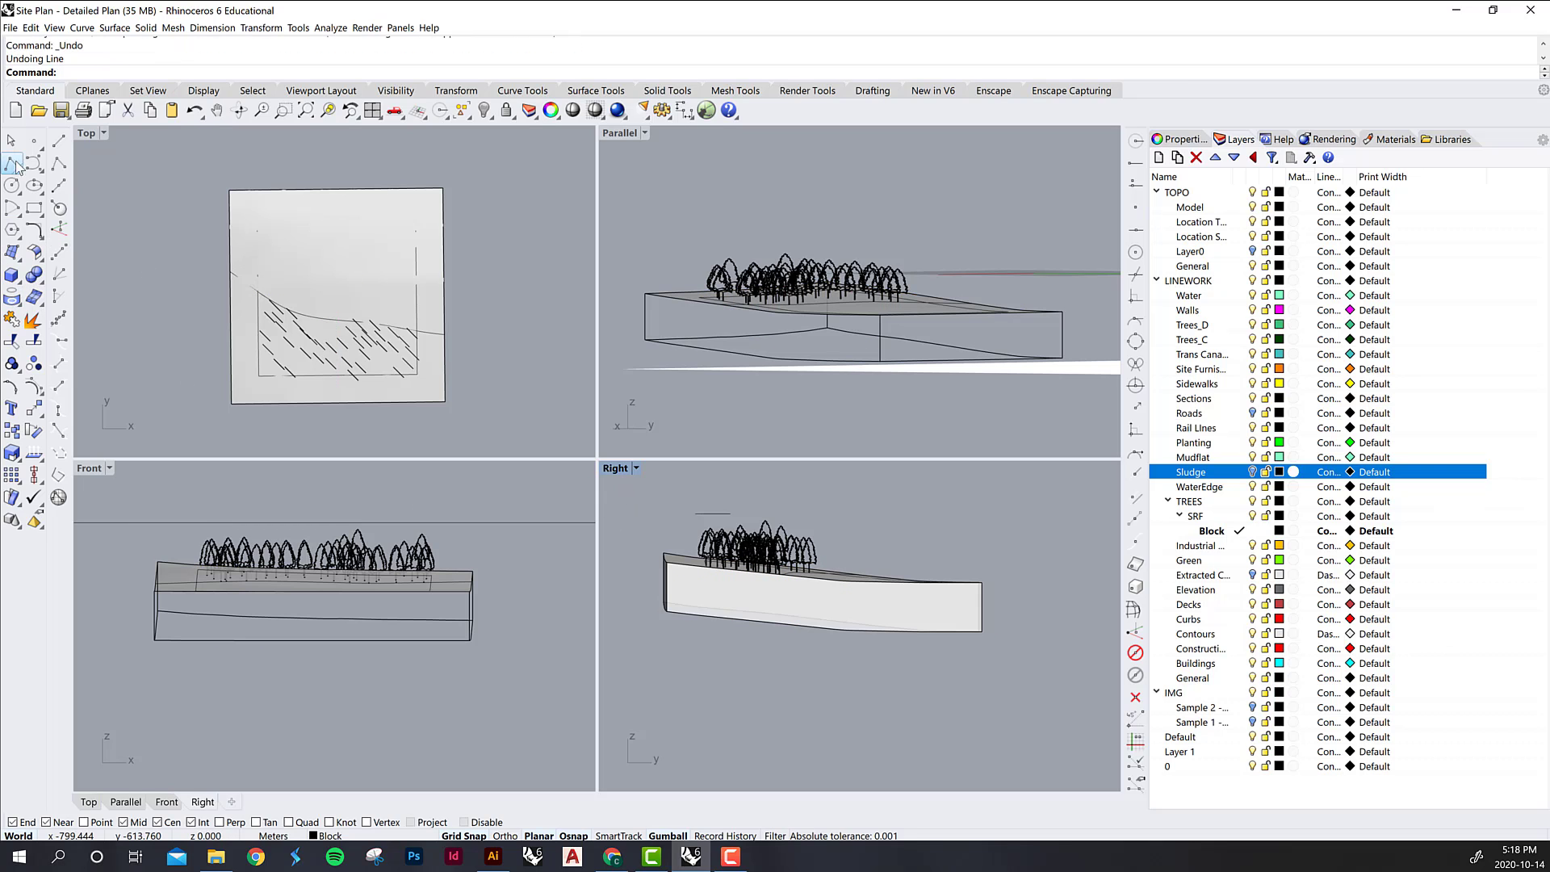
{"action": "left_click", "coordinate": [58, 140]}
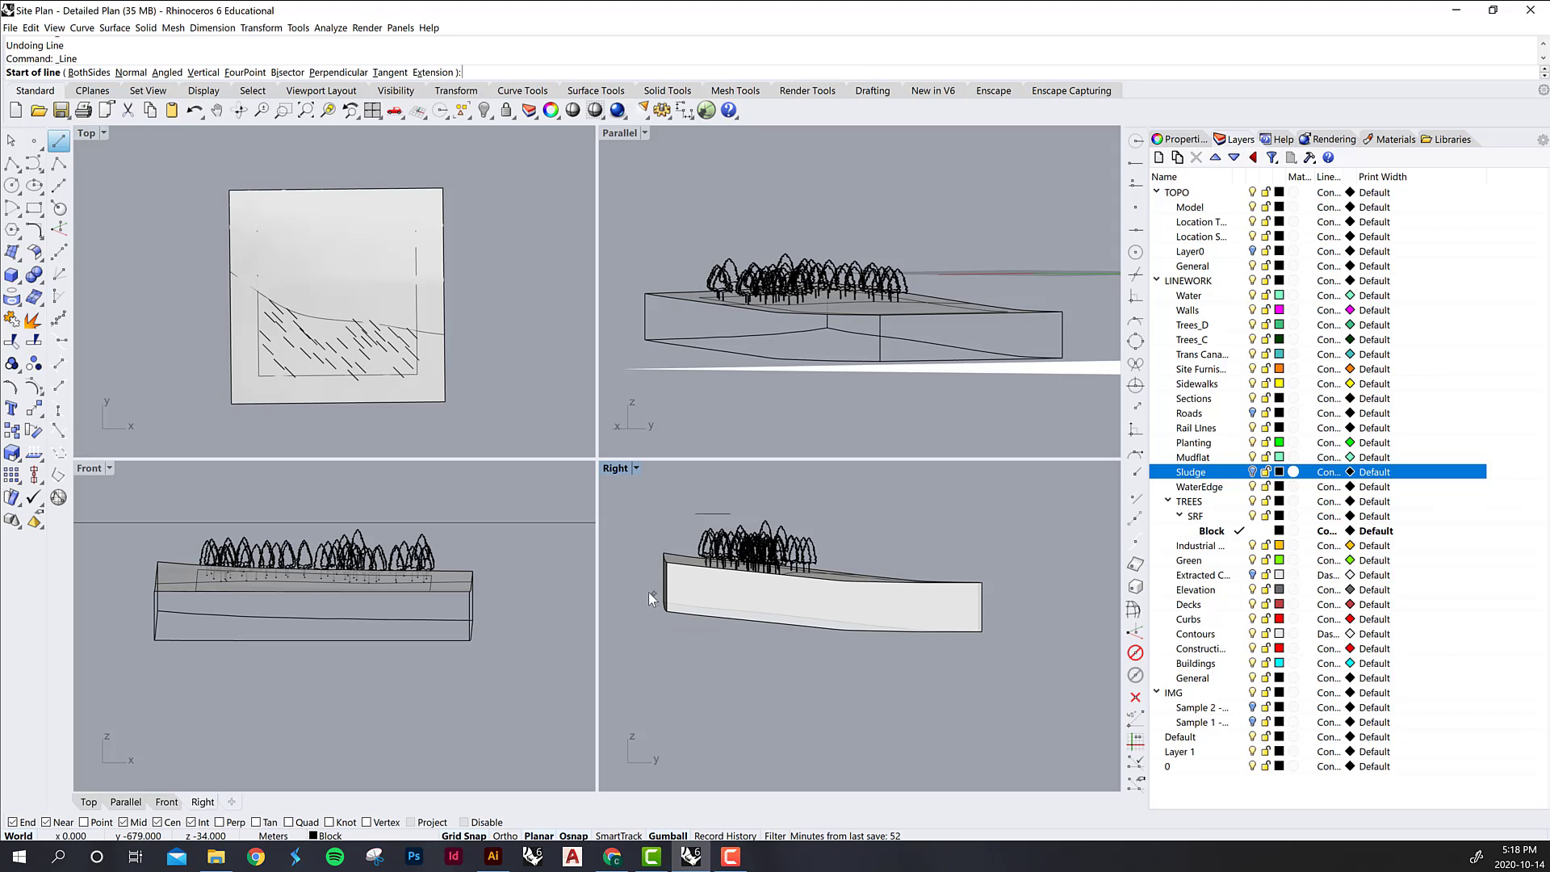
{"action": "left_click", "coordinate": [624, 593]}
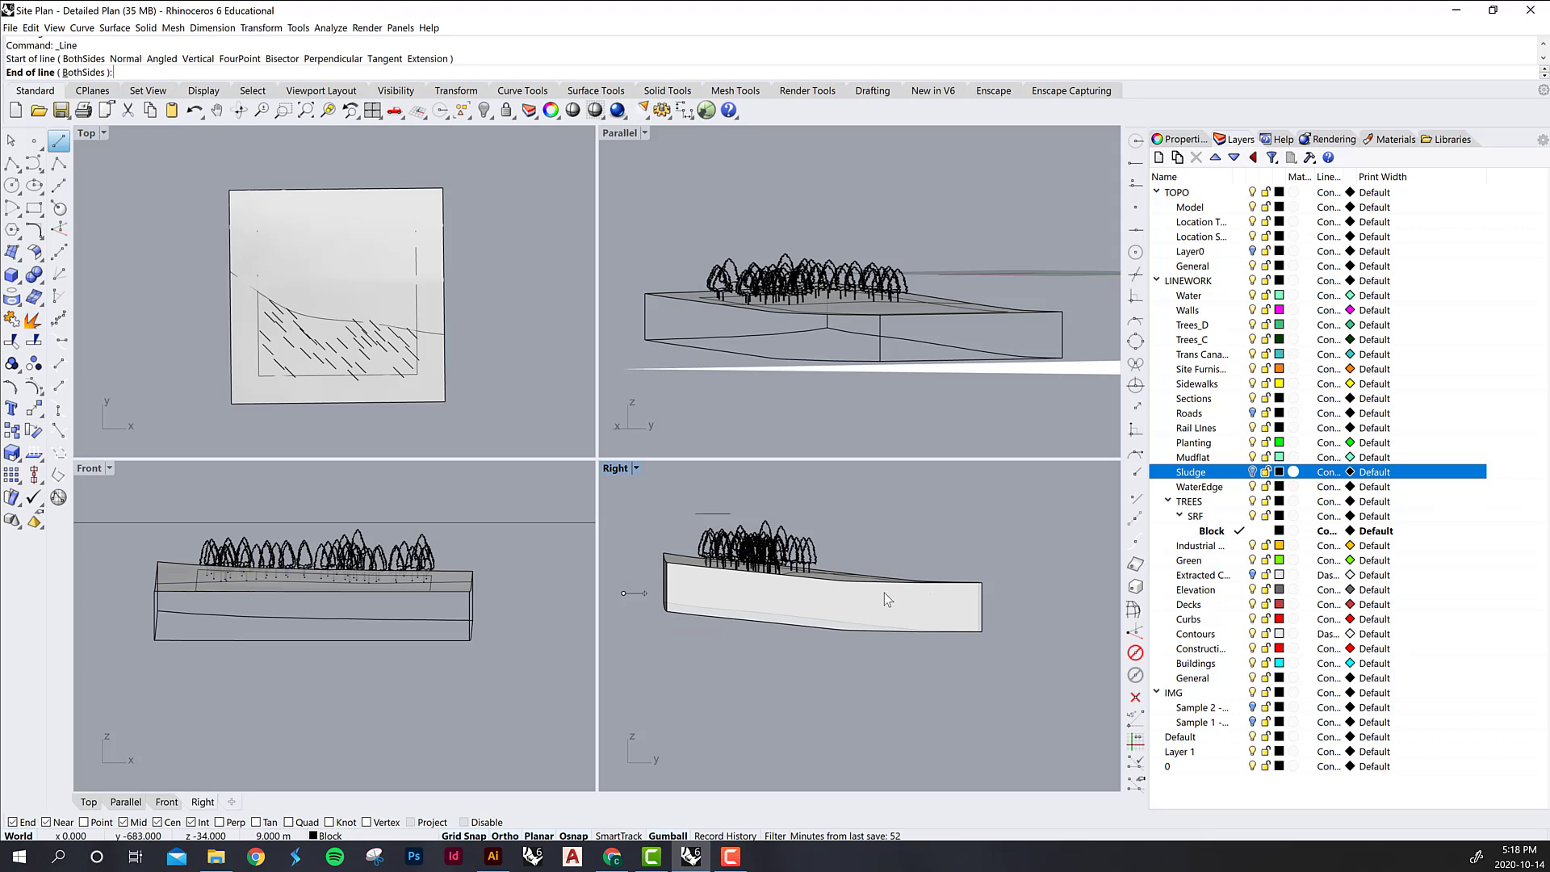
{"action": "left_click", "coordinate": [1033, 599]}
{"action": "left_click", "coordinate": [1033, 599]}
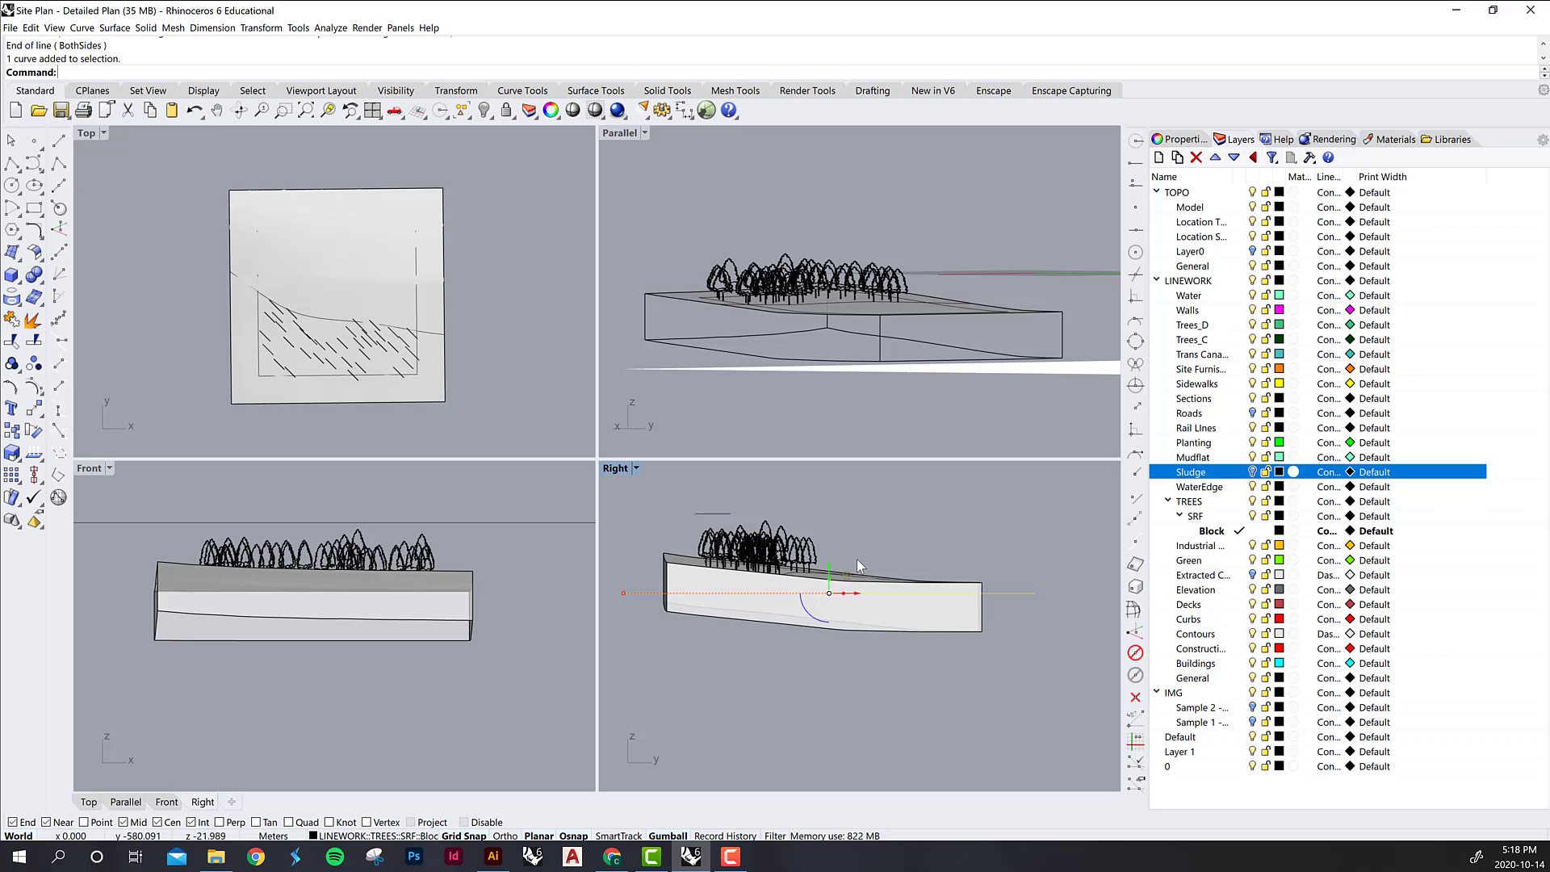
{"action": "left_click_drag", "start_coordinate": [830, 572], "coordinate": [830, 576]}
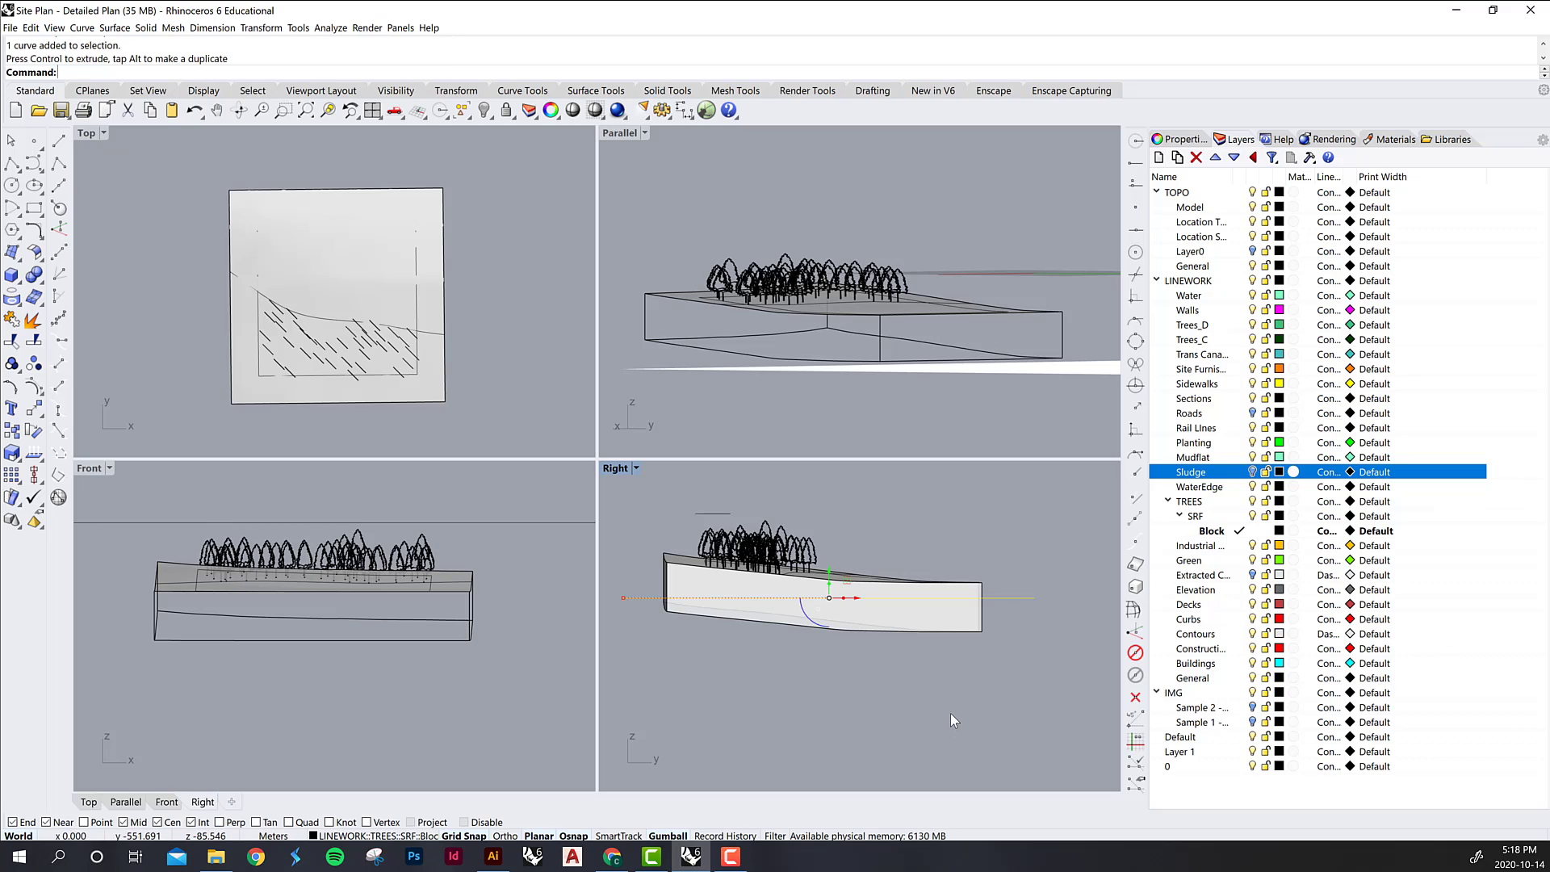
- Trim away the block below the cutting line and delete the line
{"action": "type", "text": "trim"}
{"action": "key", "text": "Return"}
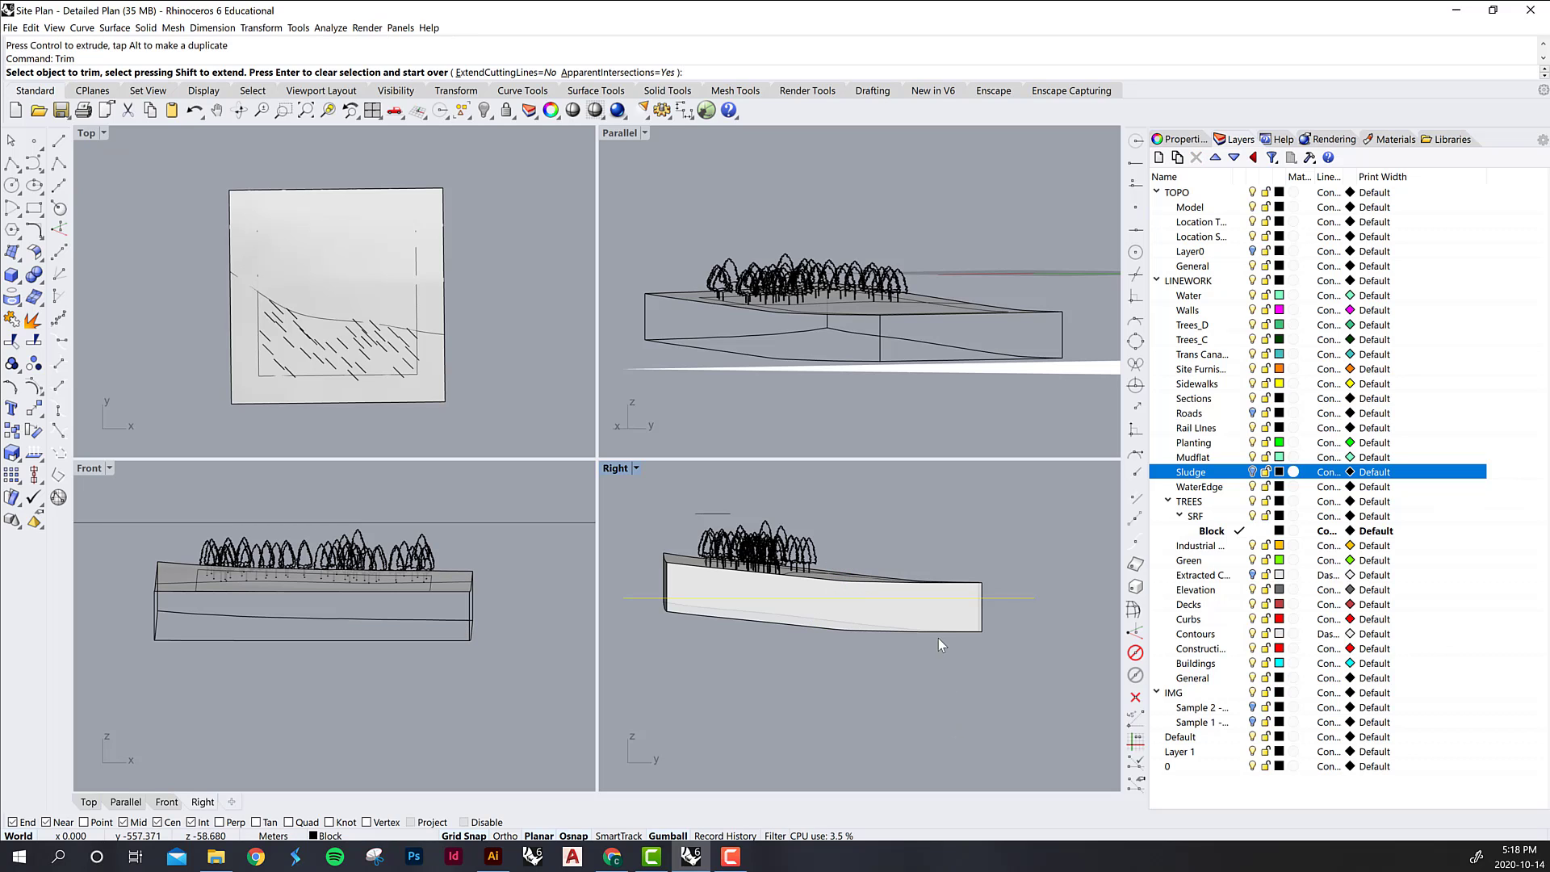
{"action": "left_click", "coordinate": [937, 634]}
{"action": "key", "text": "Return"}
{"action": "key", "text": "Delete"}
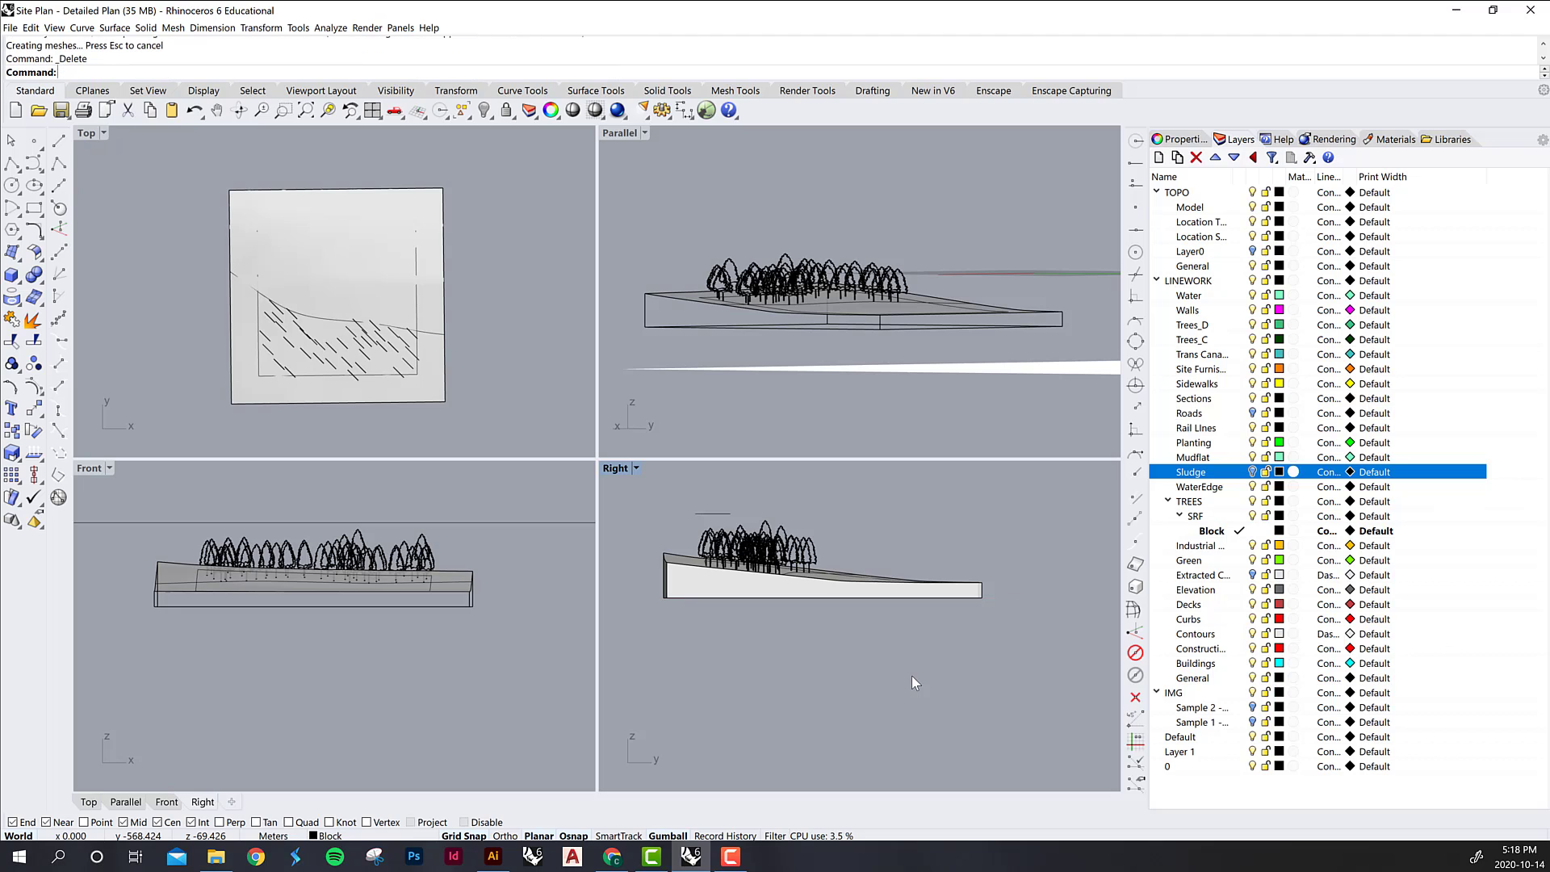
- Cap the open bottom of the trimmed terrain block
{"action": "left_click", "coordinate": [691, 592]}
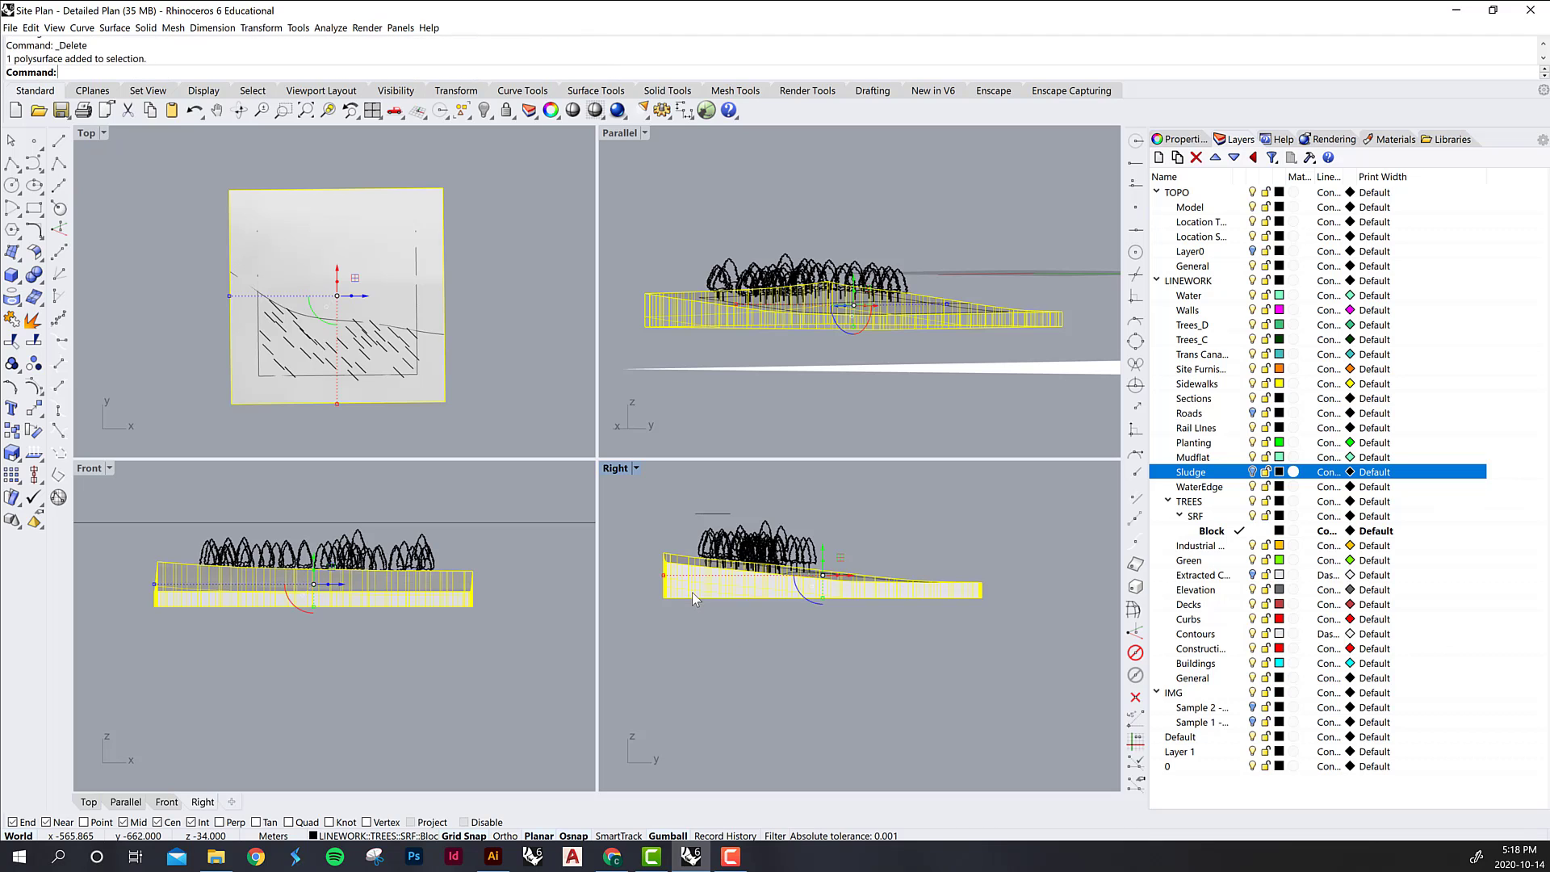
{"action": "type", "text": "Cap"}
{"action": "key", "text": "Return"}
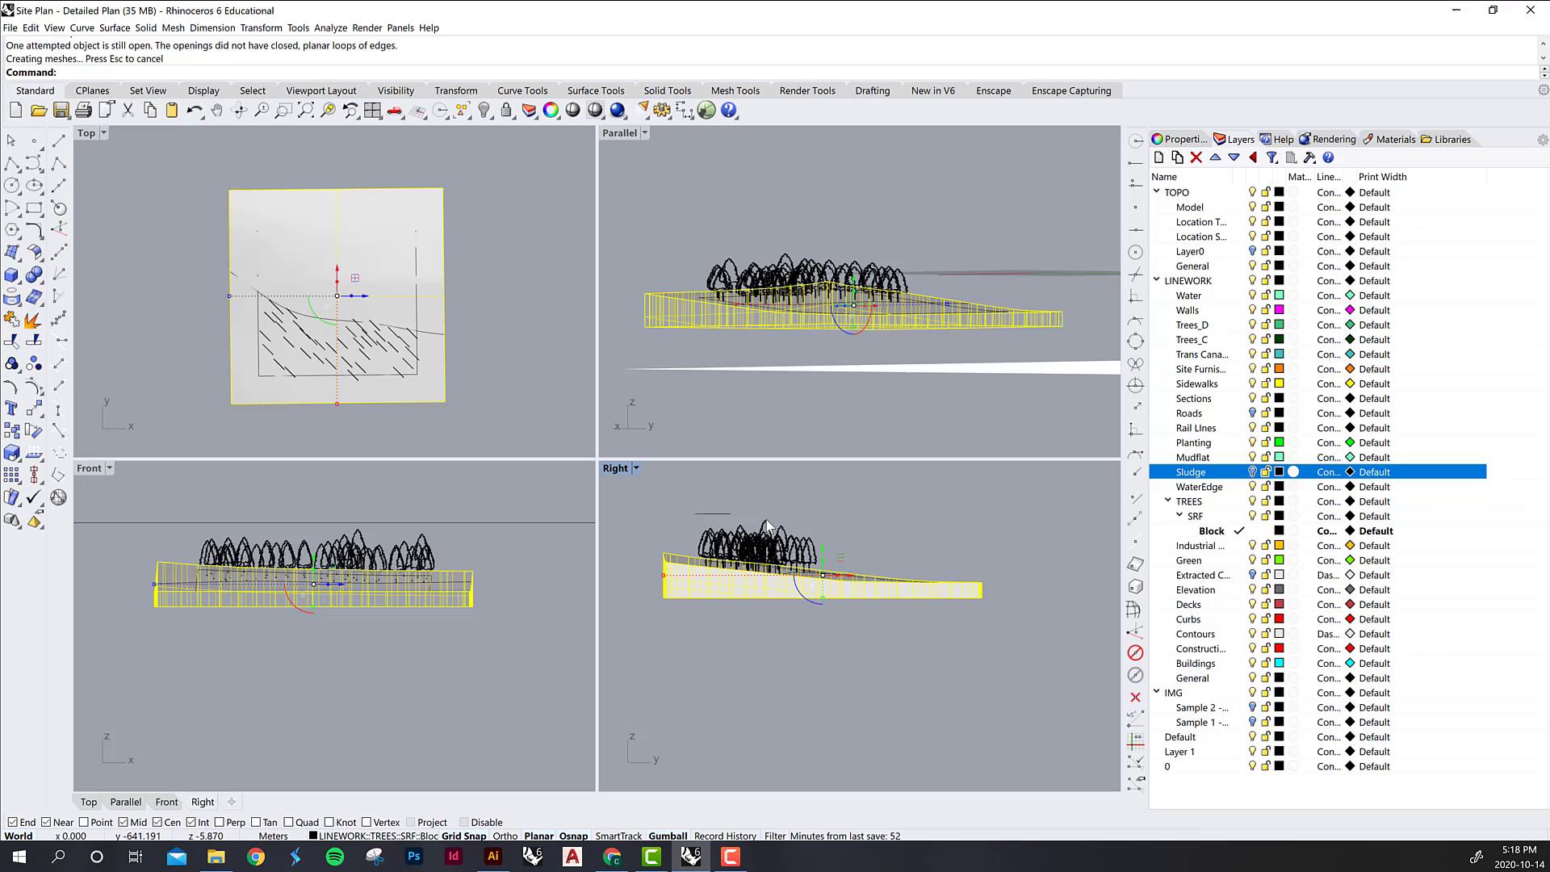
{"action": "left_click", "coordinate": [977, 550]}
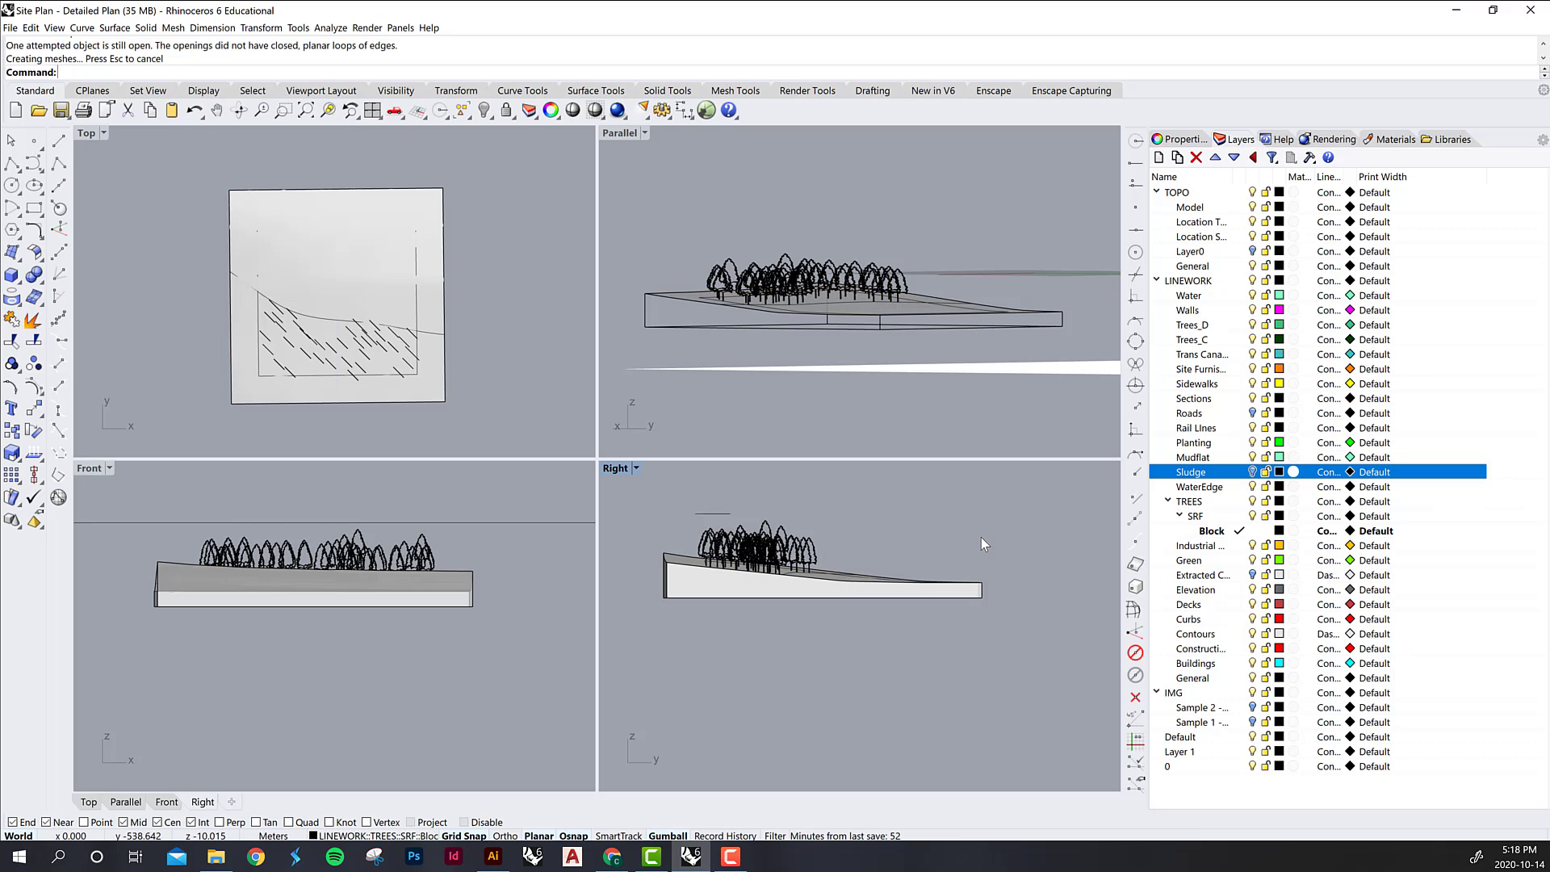
{"action": "left_click", "coordinate": [796, 597]}
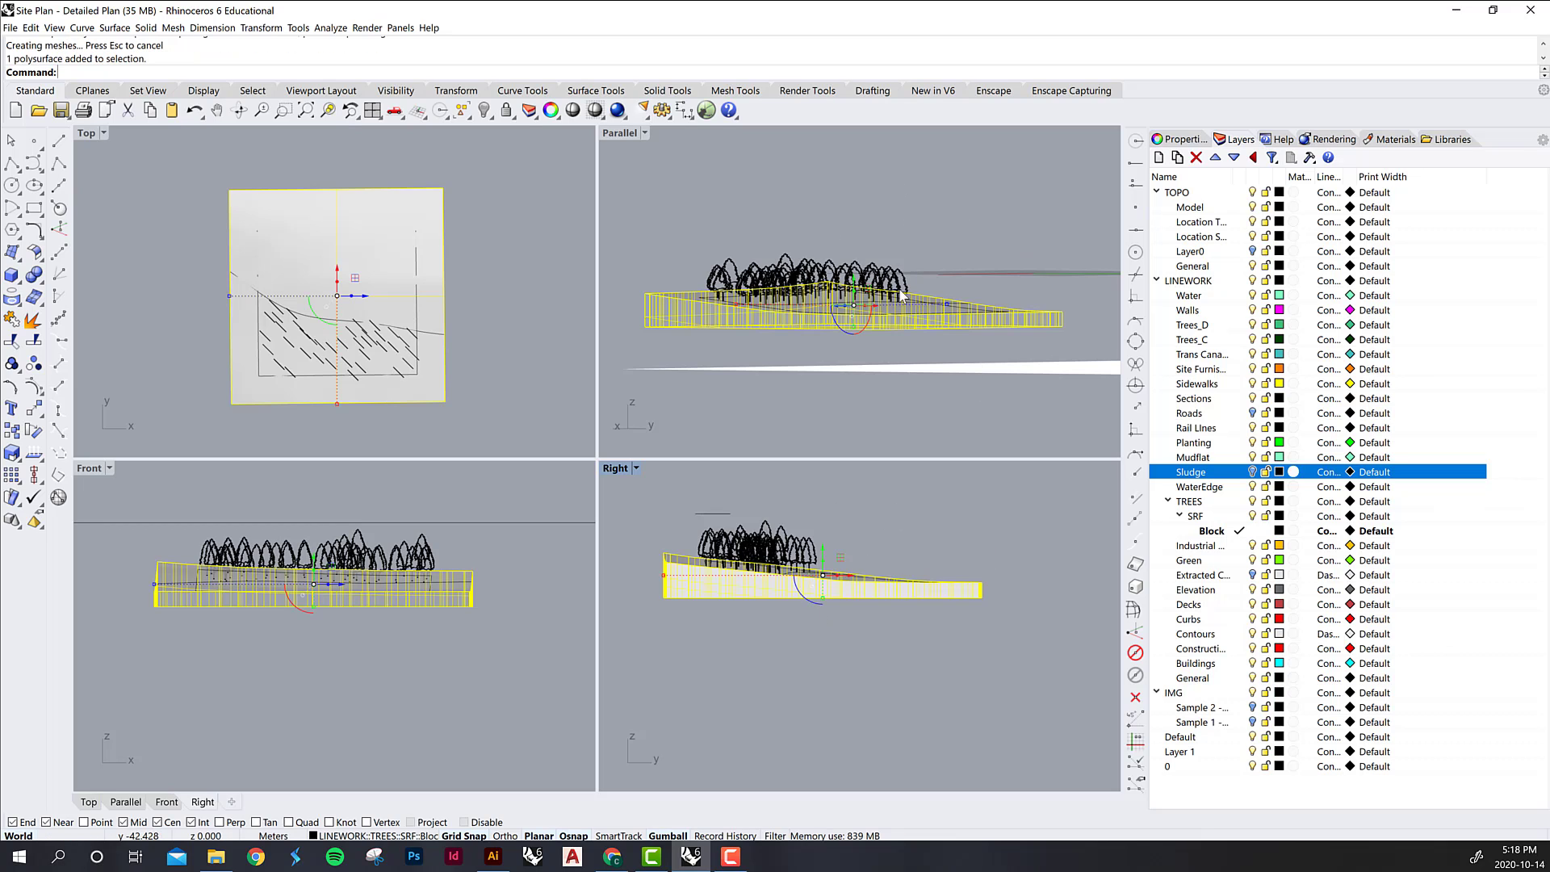
{"action": "key", "text": "Escape"}
- Orbit and maximize the Parallel view to show the solid slab from the side
{"action": "right_click_drag", "start_coordinate": [816, 356], "coordinate": [722, 326]}
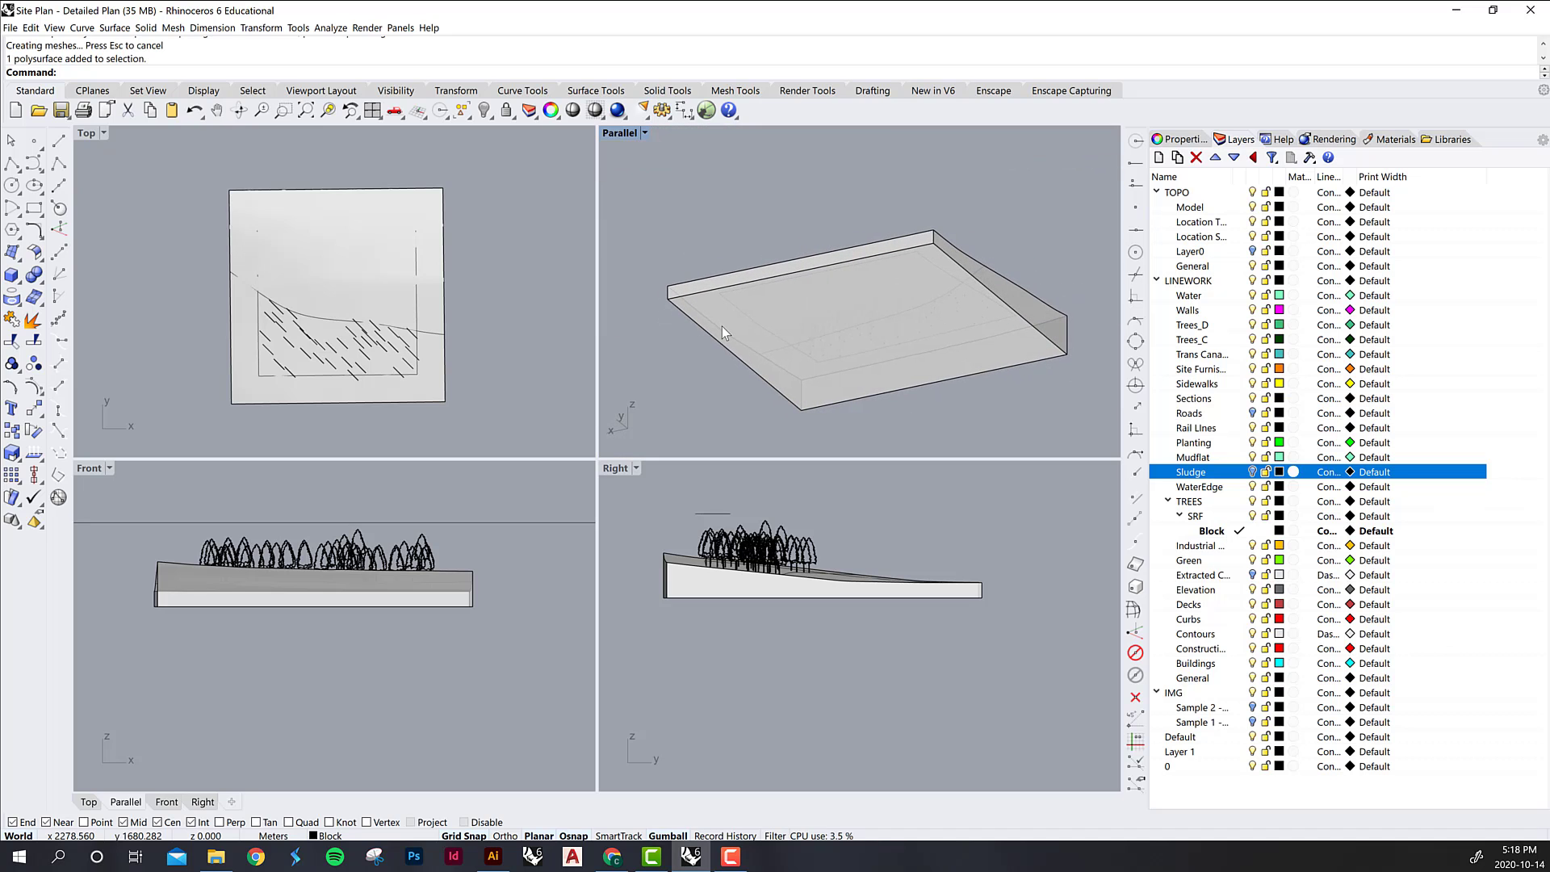
{"action": "double_click", "coordinate": [620, 133]}
{"action": "mouse_move", "coordinate": [578, 463]}
{"action": "right_mouse_down"}
{"action": "mouse_move", "coordinate": [652, 502]}
{"action": "mouse_move", "coordinate": [567, 552]}
{"action": "right_mouse_up"}
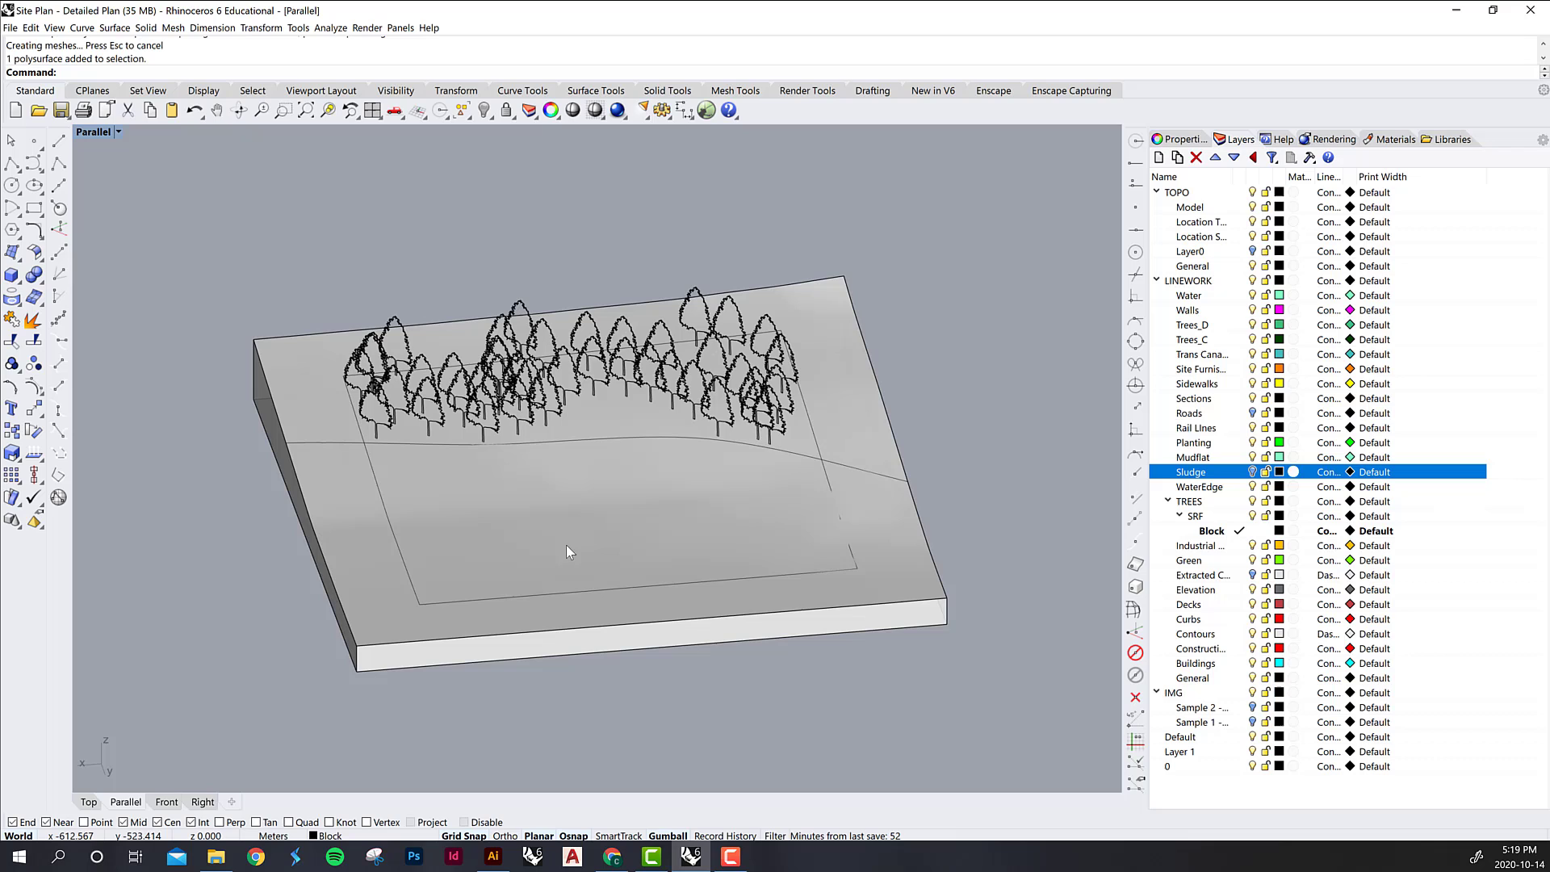
- Set the Parallel view to the NE isometric angle
{"action": "left_click", "coordinate": [119, 131]}
{"action": "mouse_move", "coordinate": [209, 371]}
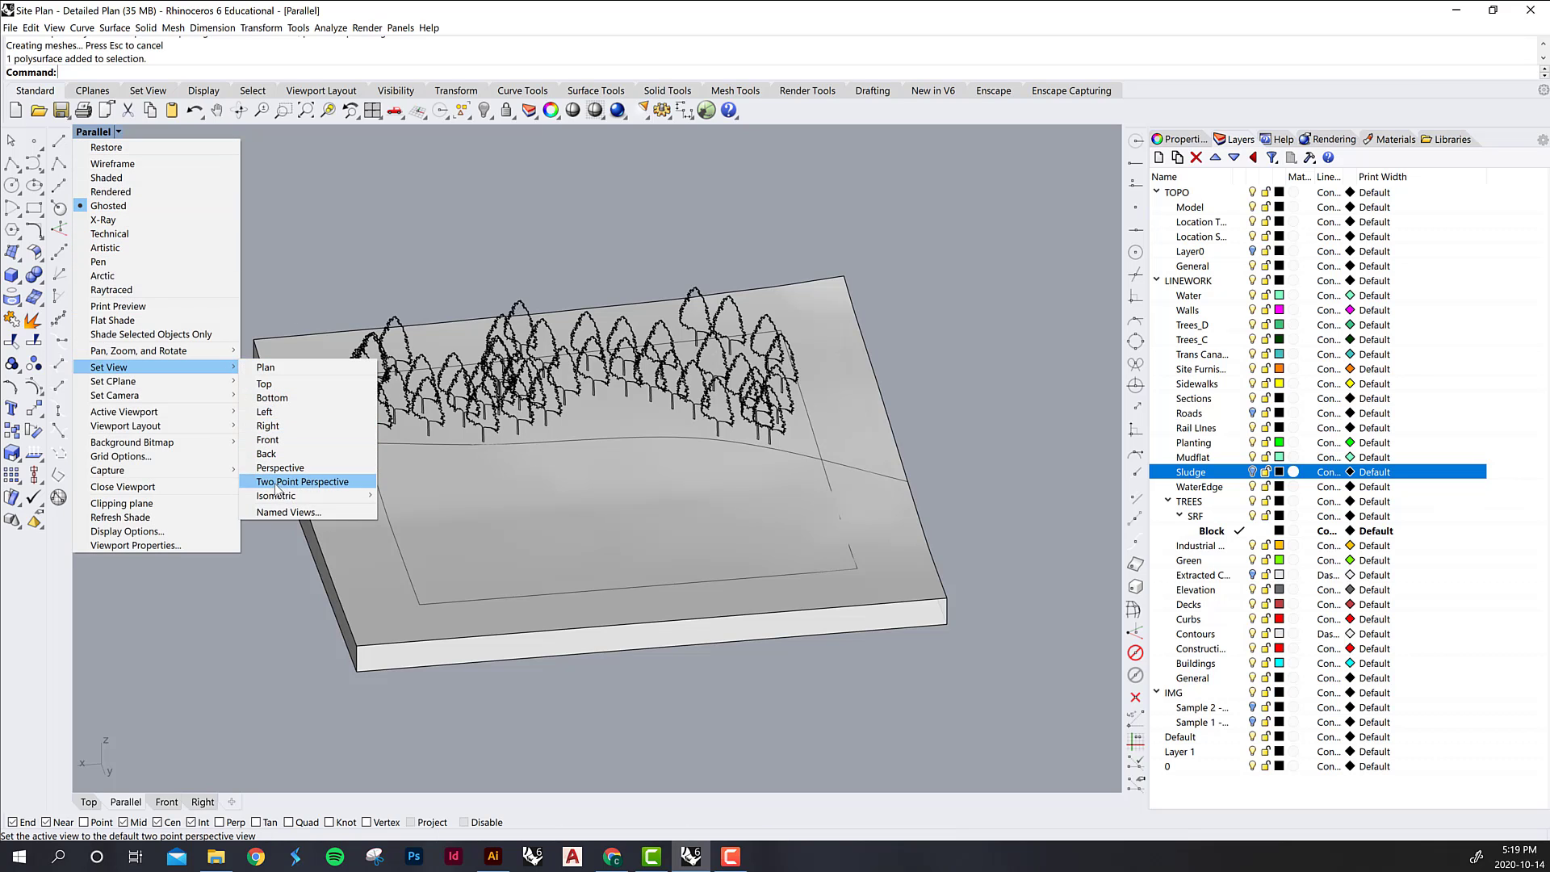
{"action": "mouse_move", "coordinate": [307, 496]}
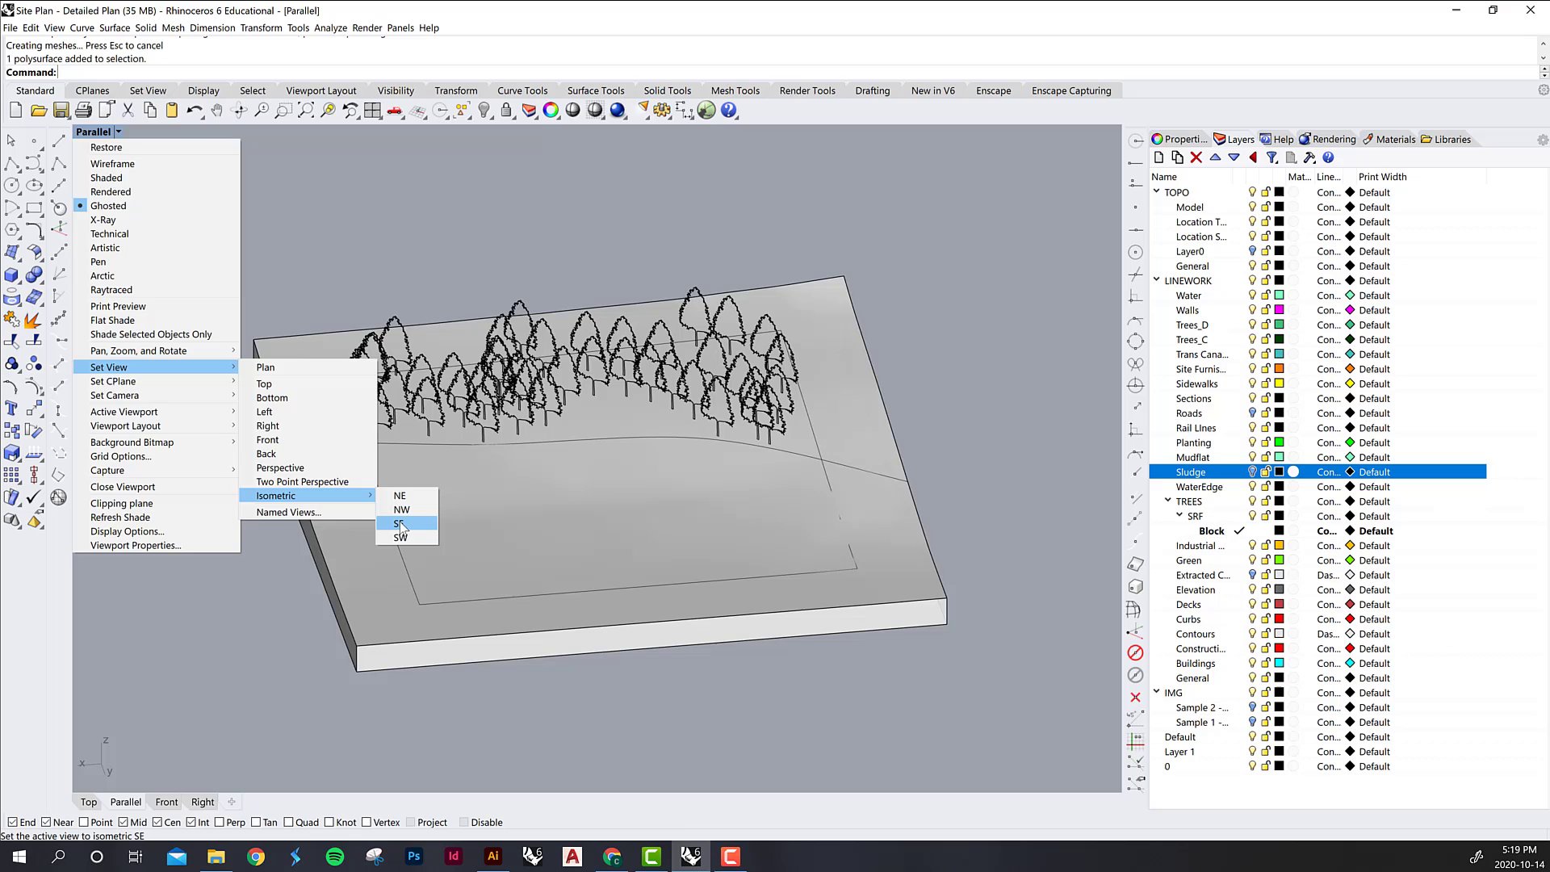
{"action": "left_click", "coordinate": [400, 496]}
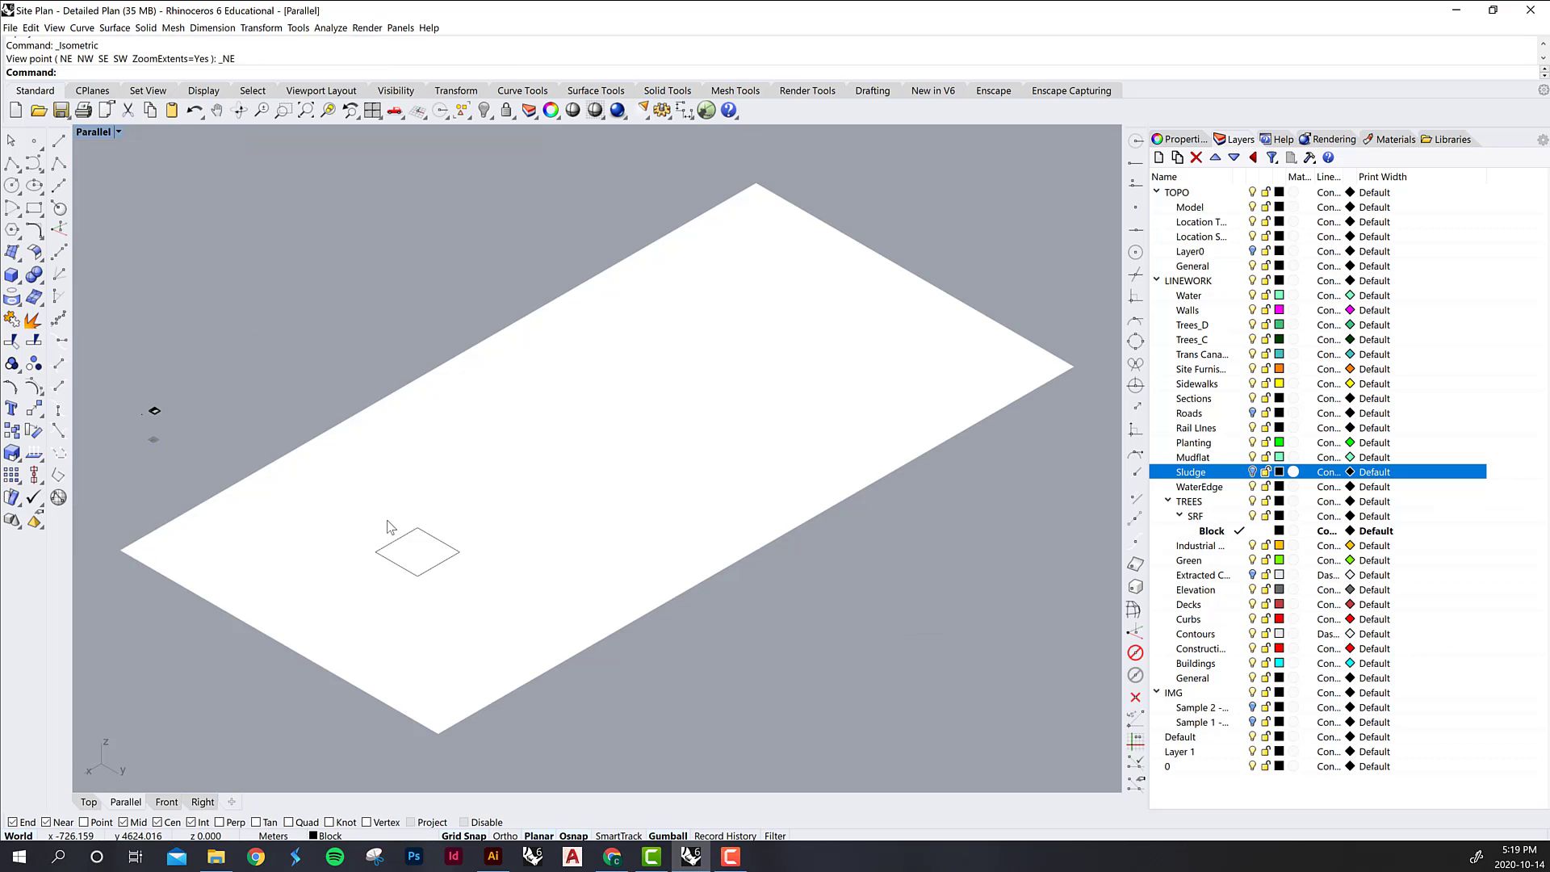
- Zoom the view to the selected site block and trees, then zoom in closer
{"action": "left_click_drag", "start_coordinate": [129, 389], "coordinate": [171, 418]}
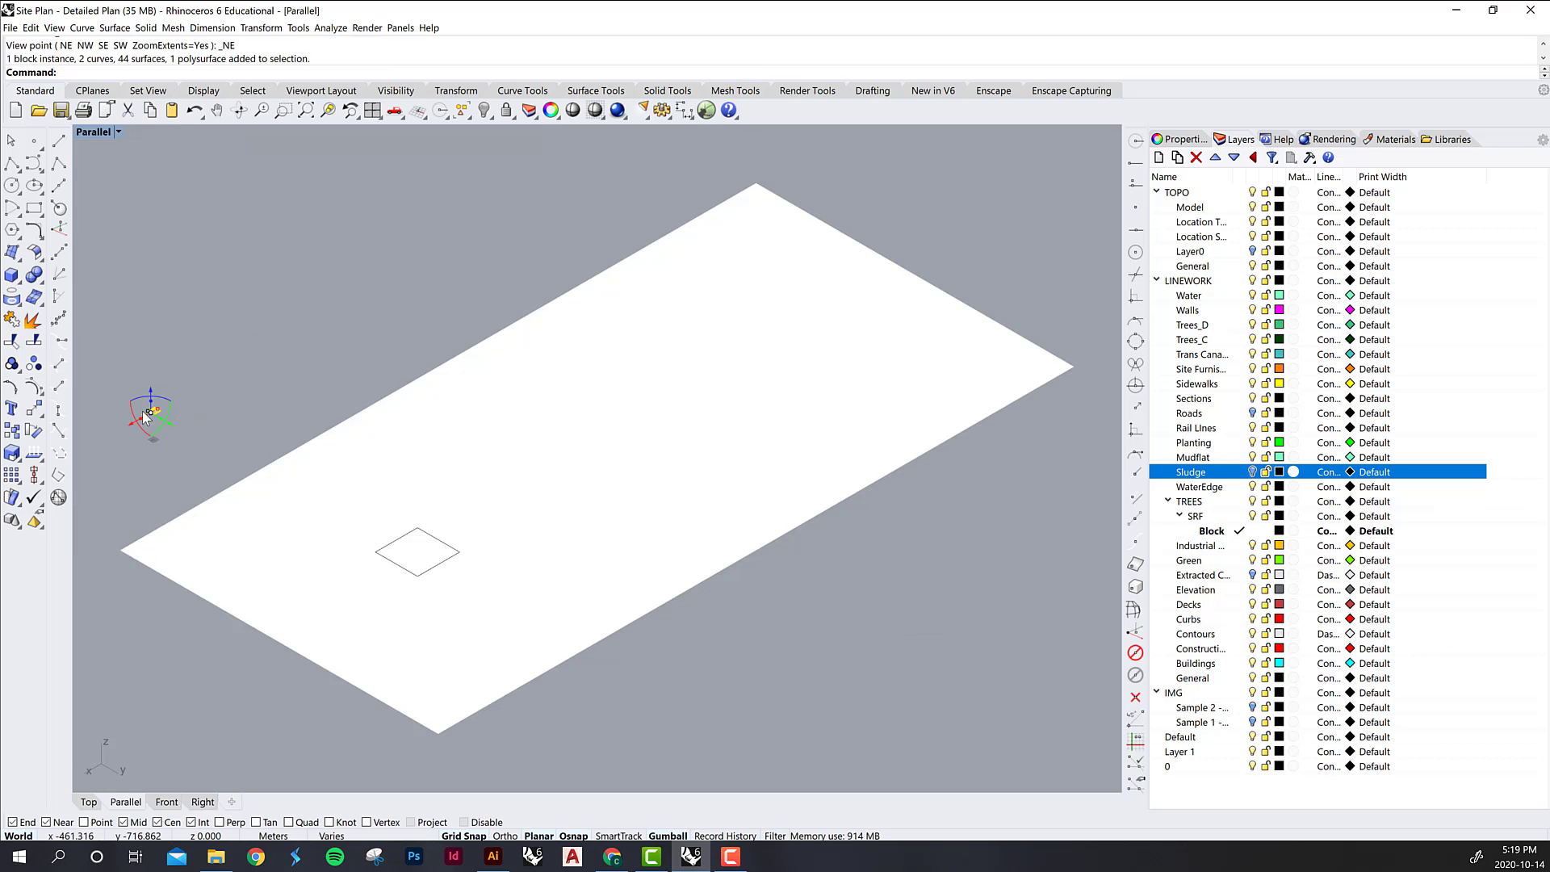
{"action": "key", "text": "ctrl+alt+e"}
{"action": "key", "text": "Escape"}
{"action": "scroll", "coordinate": [628, 607], "scroll_direction": "up", "scroll_amount": 5}
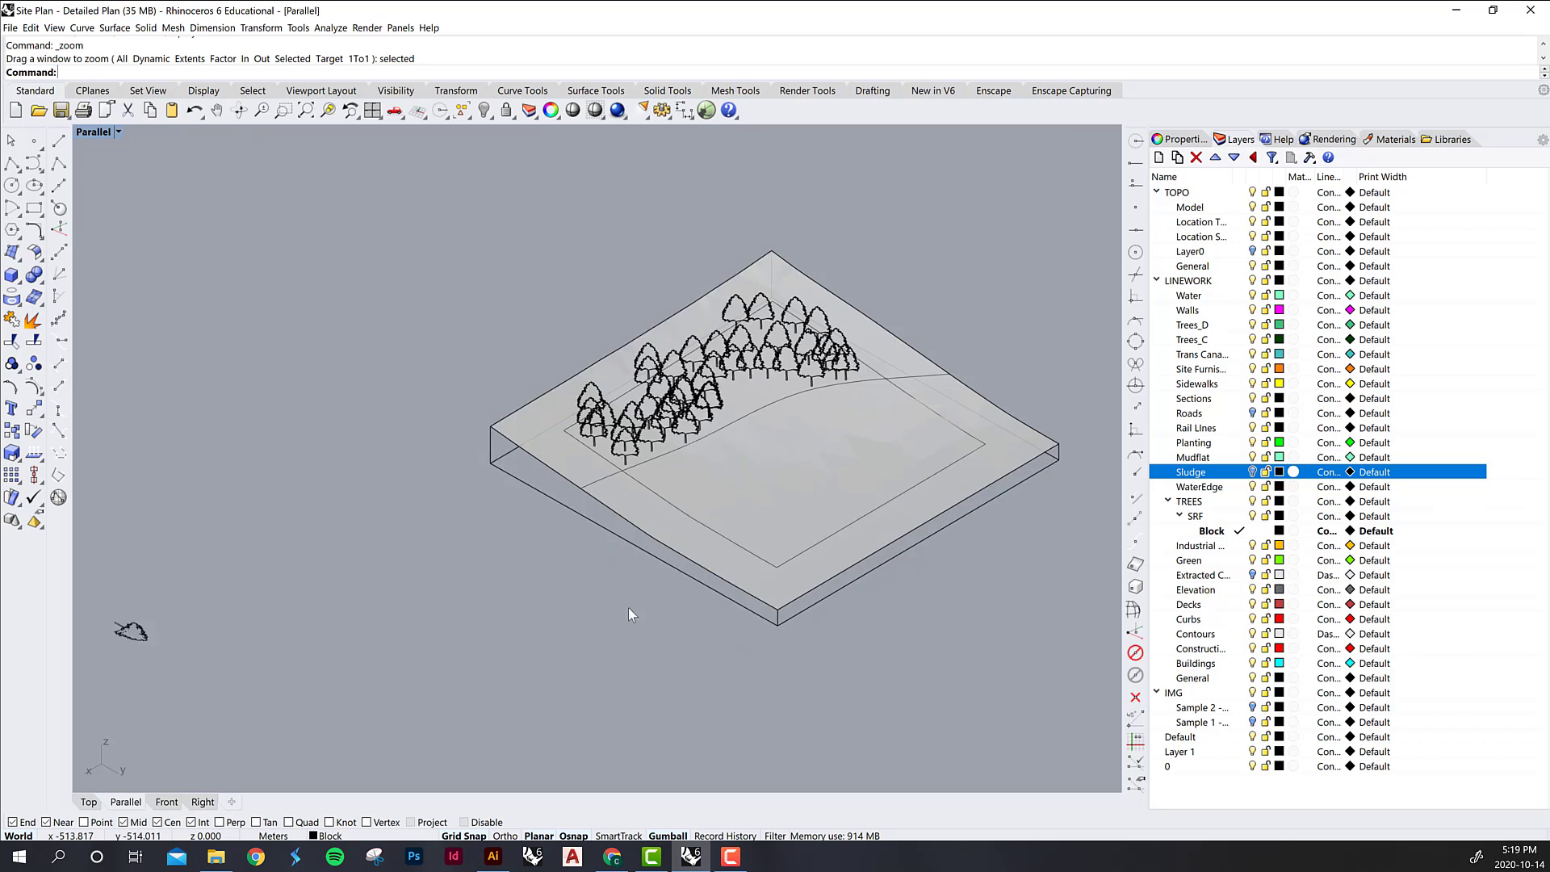
{"action": "scroll", "coordinate": [579, 557], "scroll_direction": "up", "scroll_amount": 4}
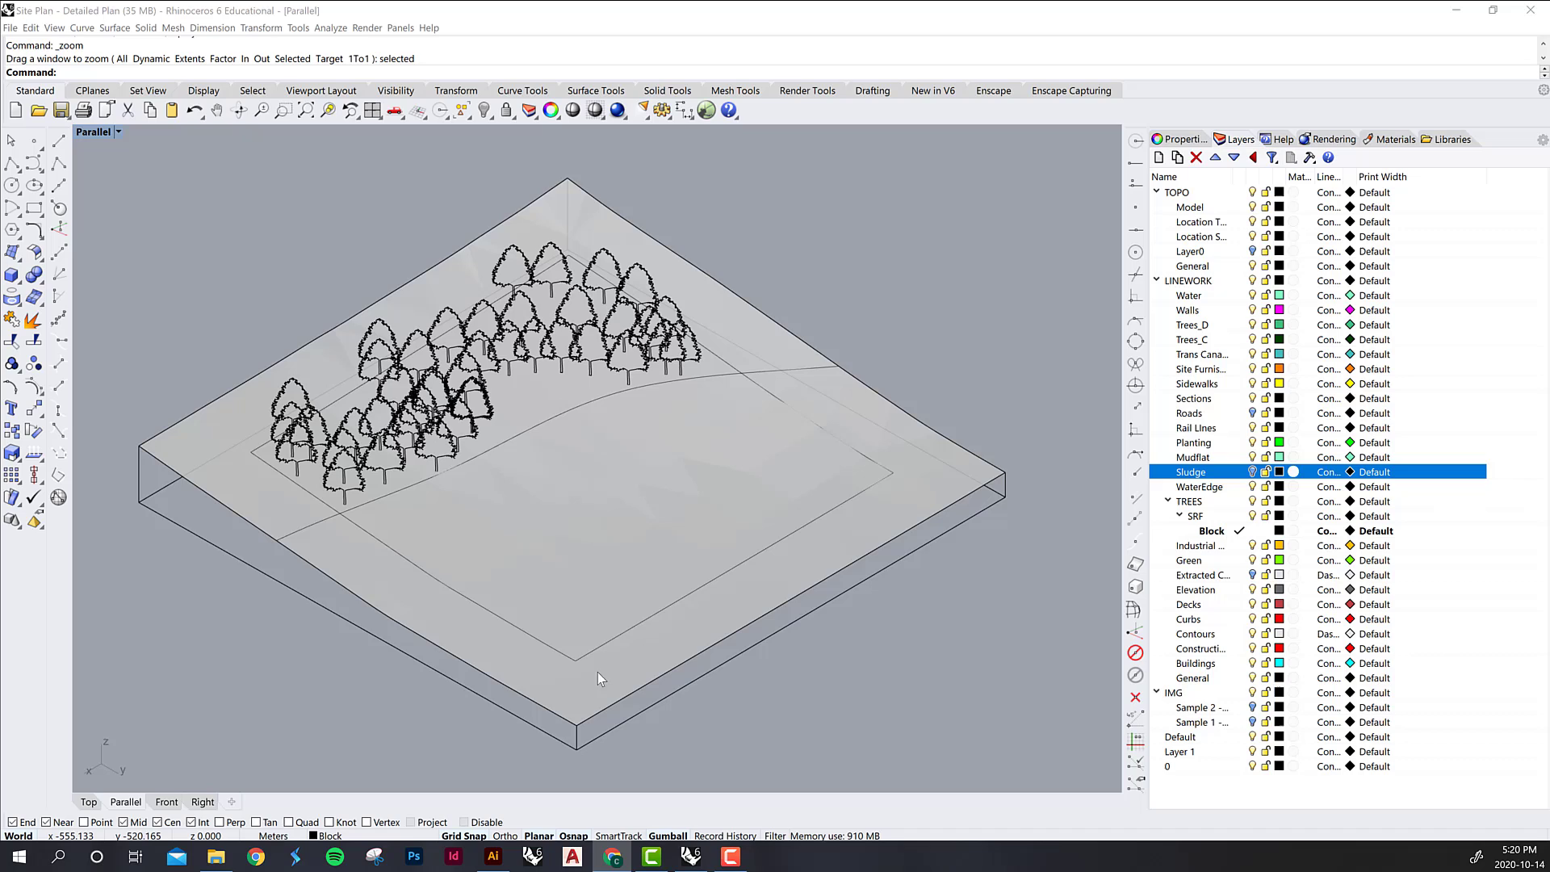
{"action": "mouse_move", "coordinate": [620, 654]}
{"action": "right_mouse_down"}
{"action": "mouse_move", "coordinate": [561, 628]}
{"action": "mouse_move", "coordinate": [498, 629]}
{"action": "mouse_move", "coordinate": [508, 649]}
{"action": "mouse_move", "coordinate": [623, 655]}
{"action": "mouse_move", "coordinate": [613, 642]}
{"action": "right_mouse_up"}
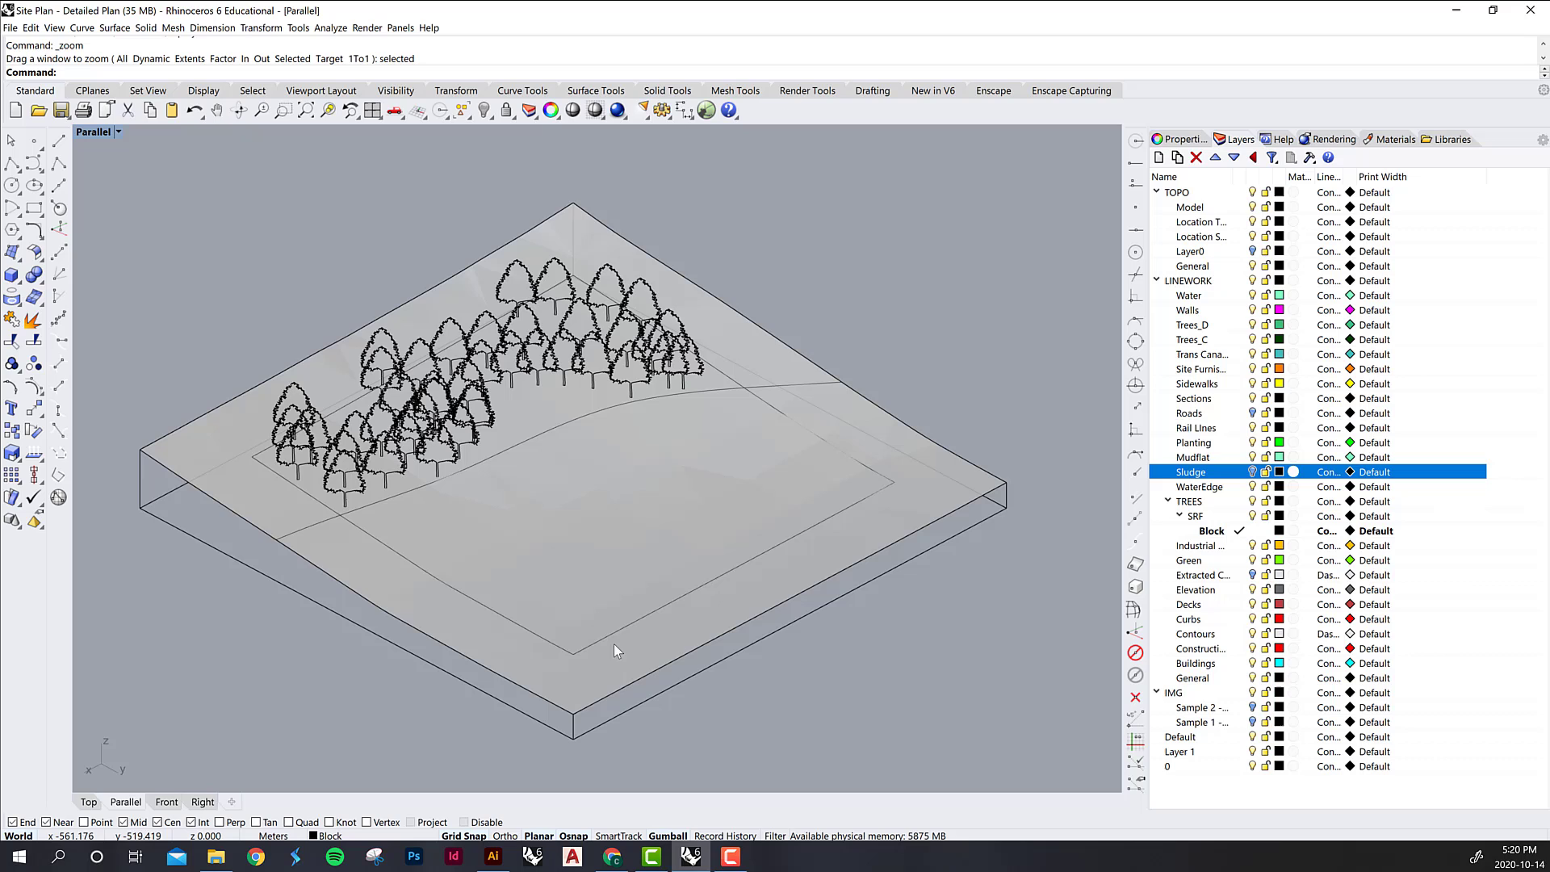
{"action": "left_click", "coordinate": [121, 133]}
{"action": "left_click", "coordinate": [105, 212]}
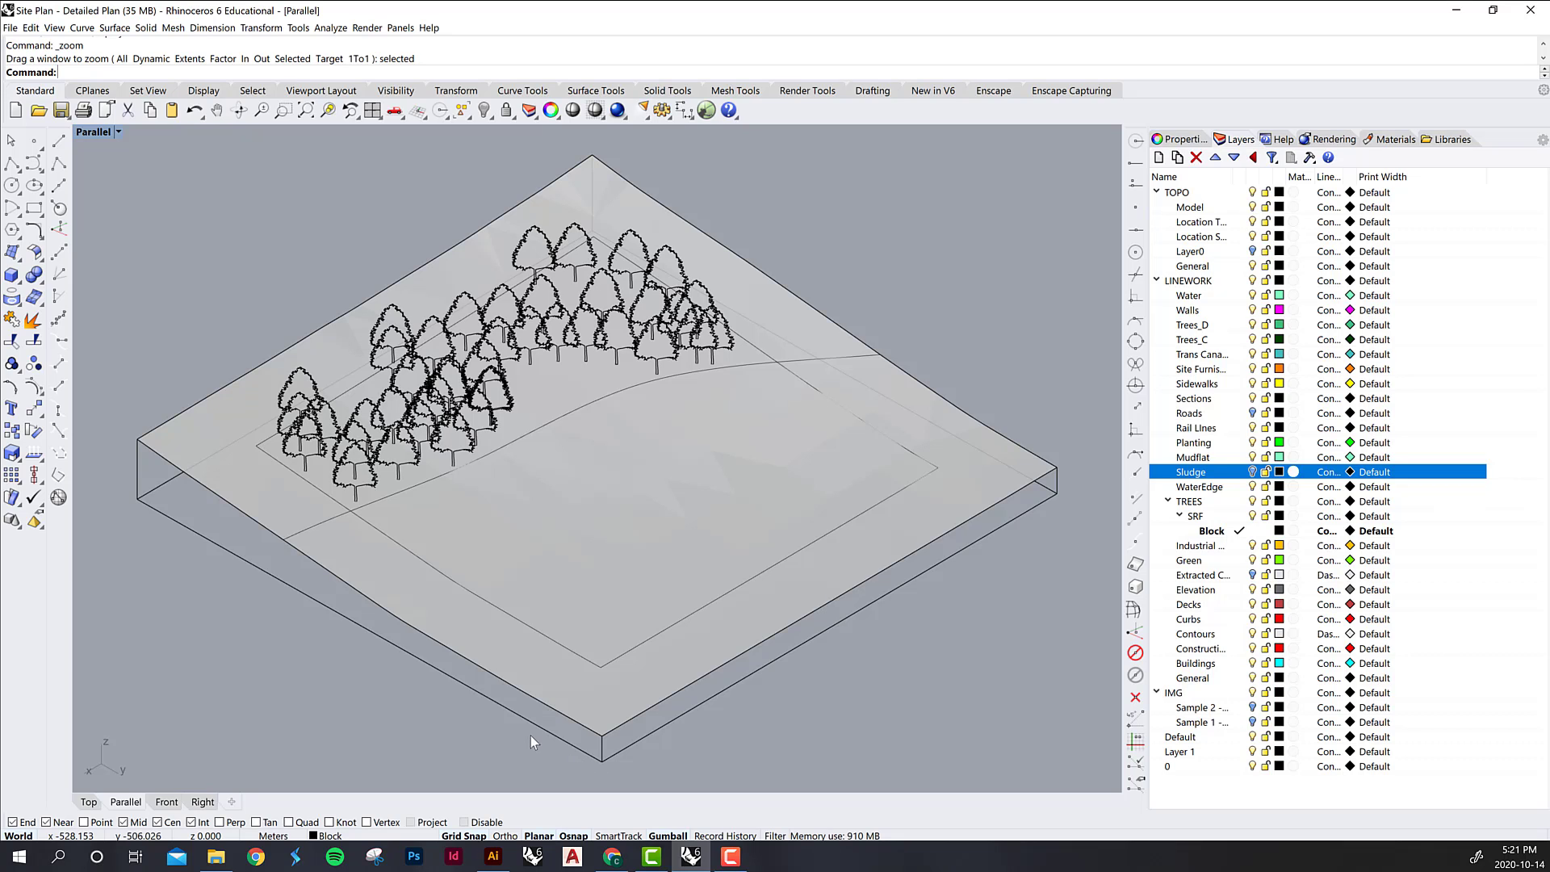
- Draw a line from the slab's bottom front corner far out to the left
{"action": "left_click", "coordinate": [58, 140]}
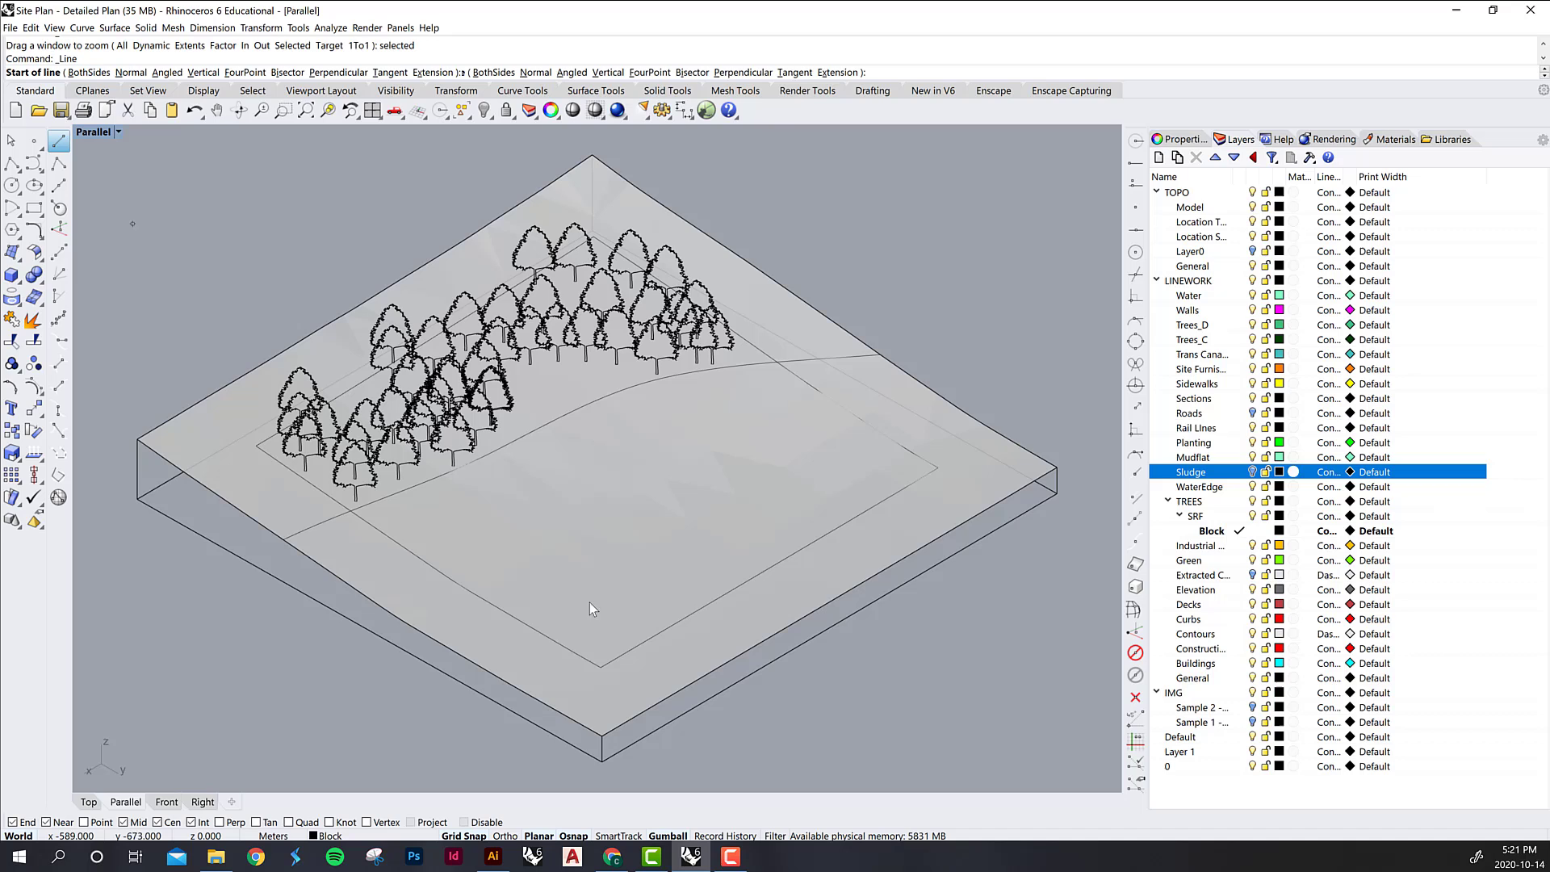
{"action": "left_click", "coordinate": [601, 762]}
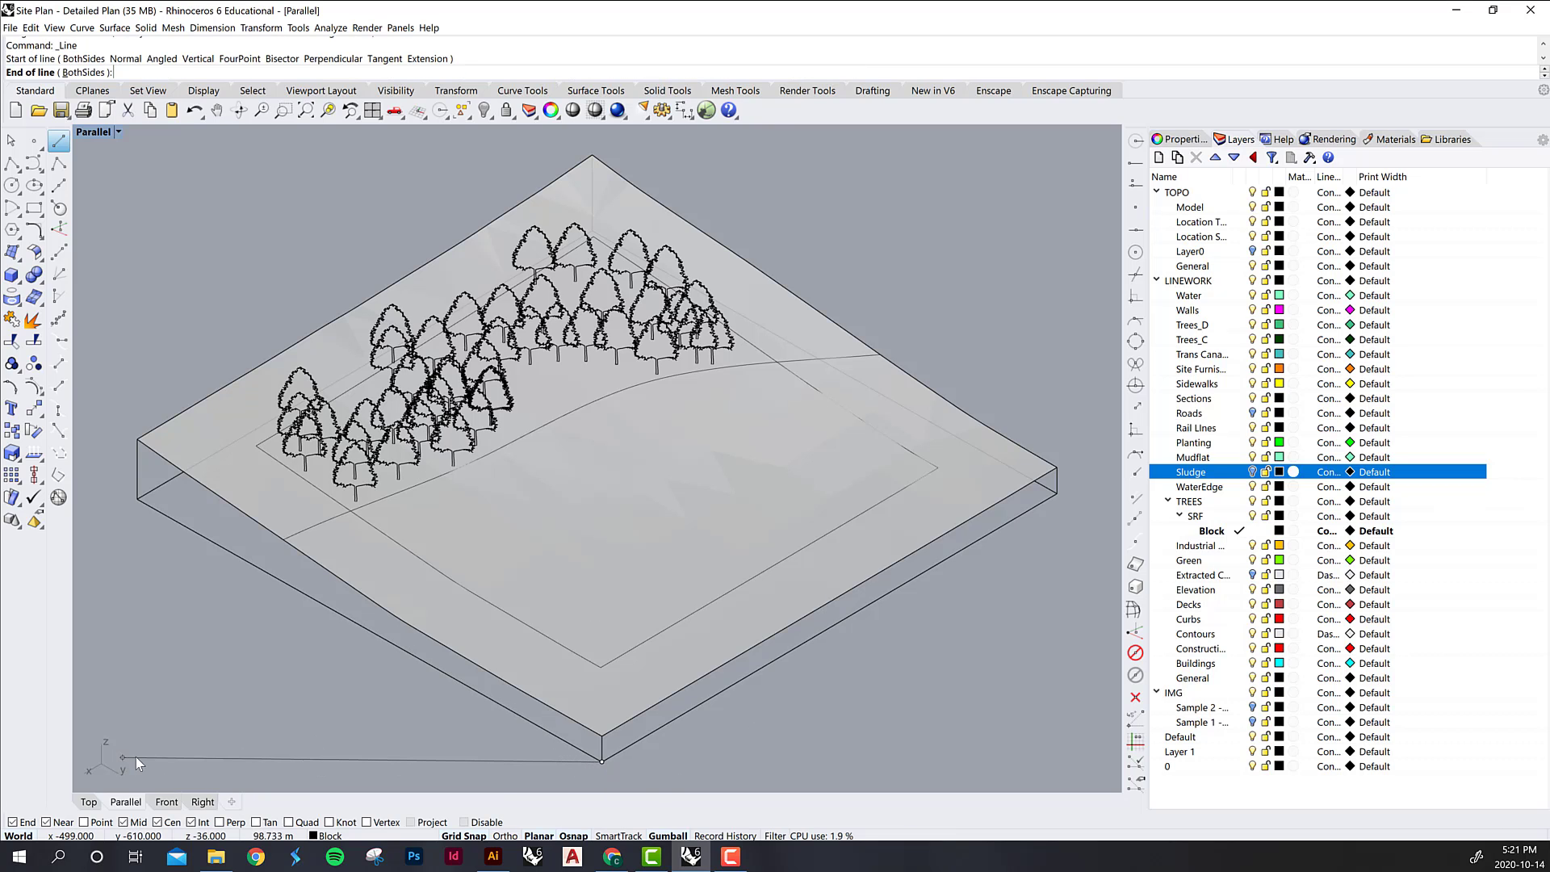
{"action": "left_click", "coordinate": [161, 758]}
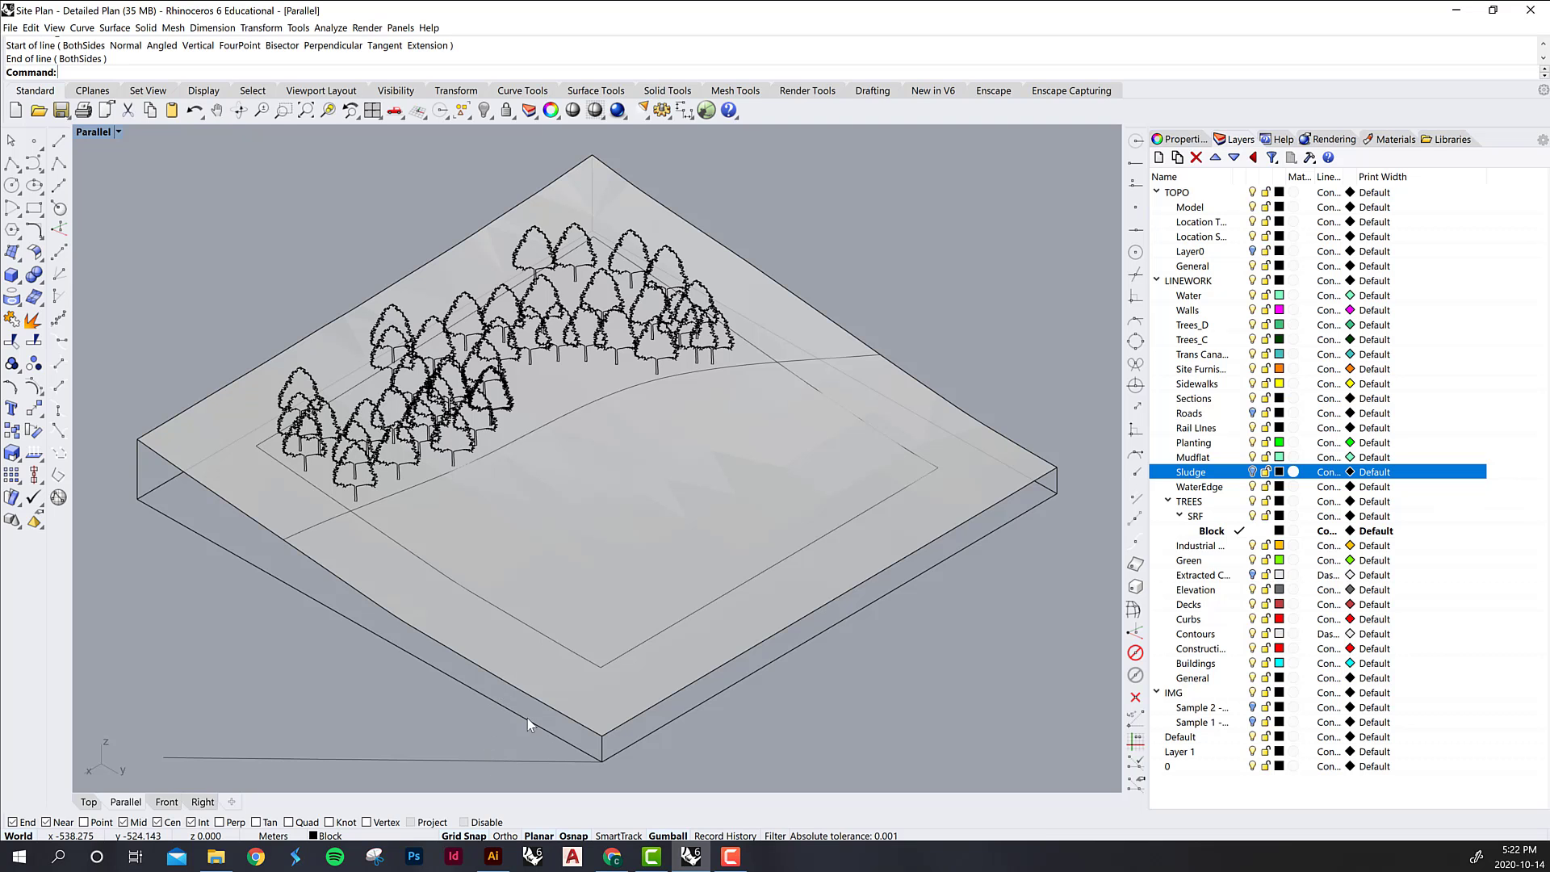
{"action": "scroll", "coordinate": [546, 588], "scroll_direction": "up", "scroll_amount": 5}
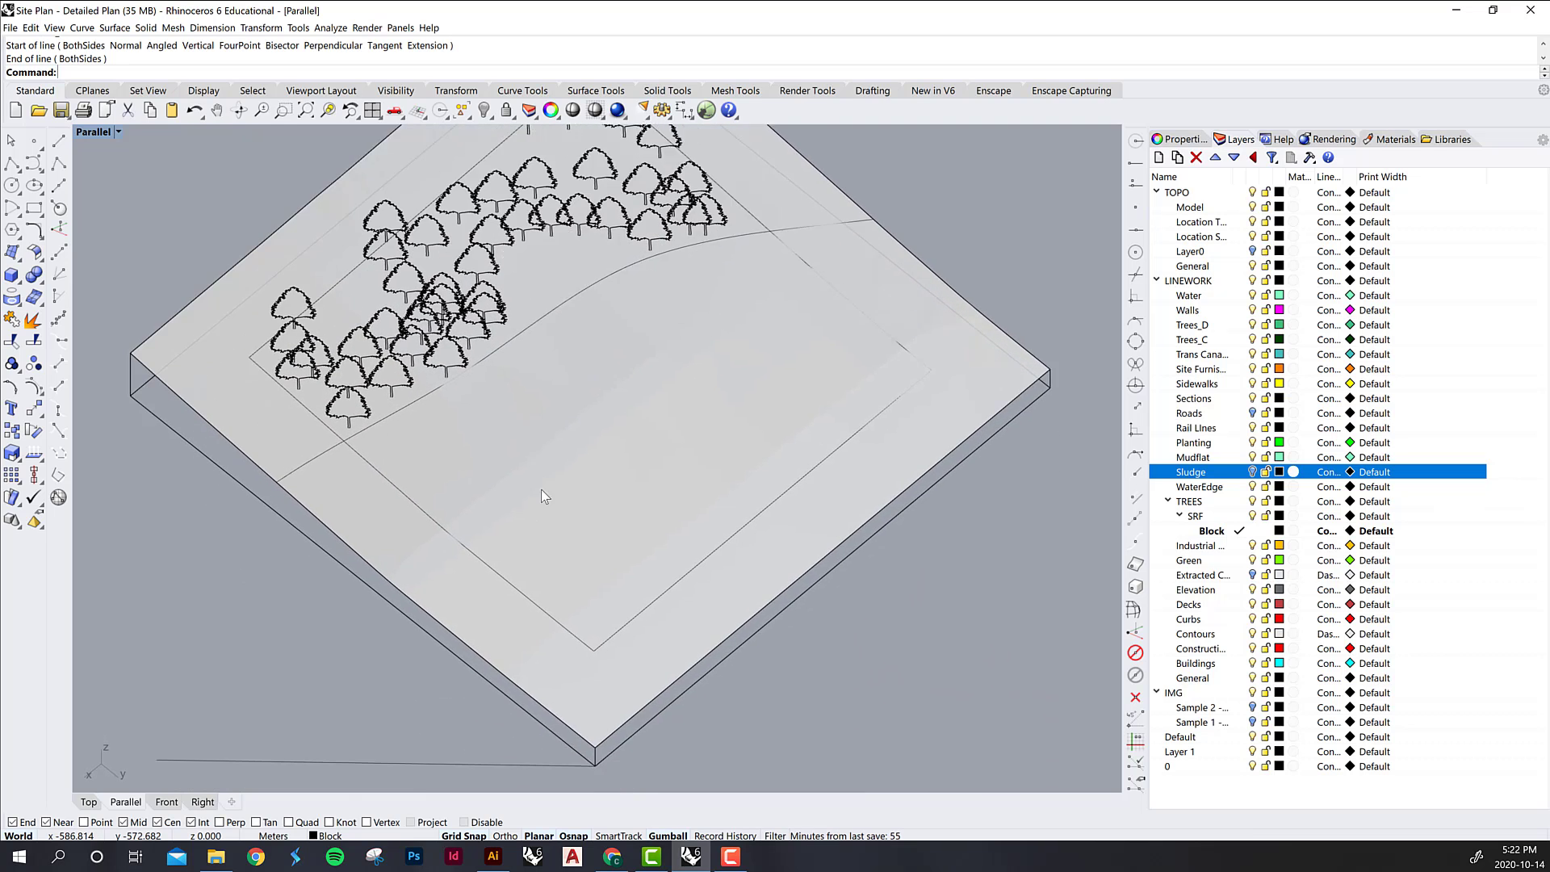
{"action": "scroll", "coordinate": [539, 484], "scroll_direction": "down", "scroll_amount": 3}
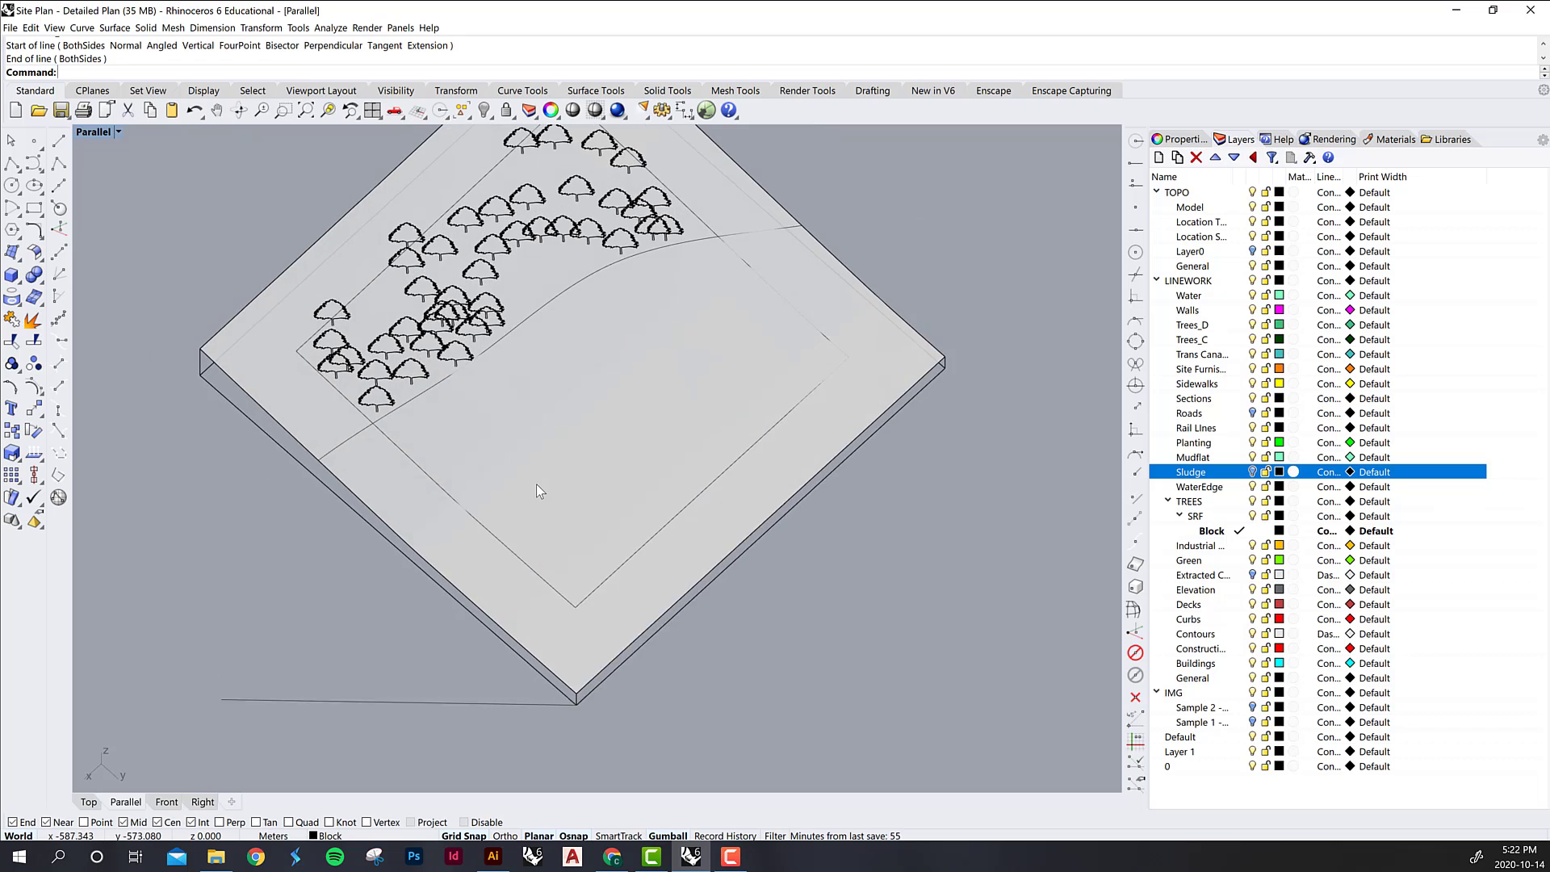
{"action": "scroll", "coordinate": [536, 486], "scroll_direction": "up", "scroll_amount": 2}
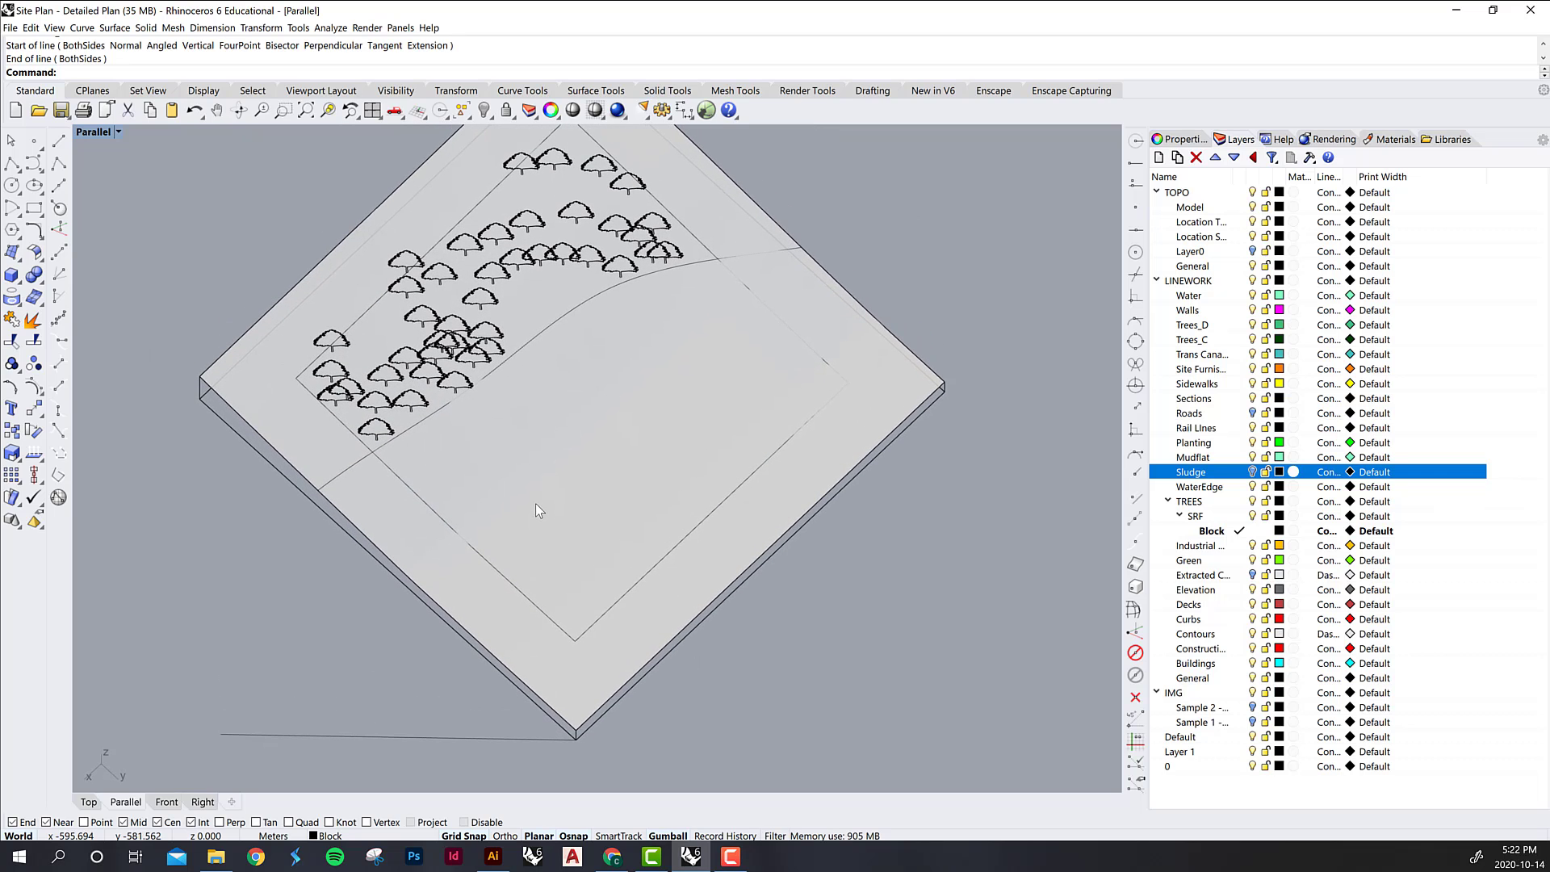
{"action": "right_click_drag", "start_coordinate": [563, 686], "coordinate": [570, 618]}
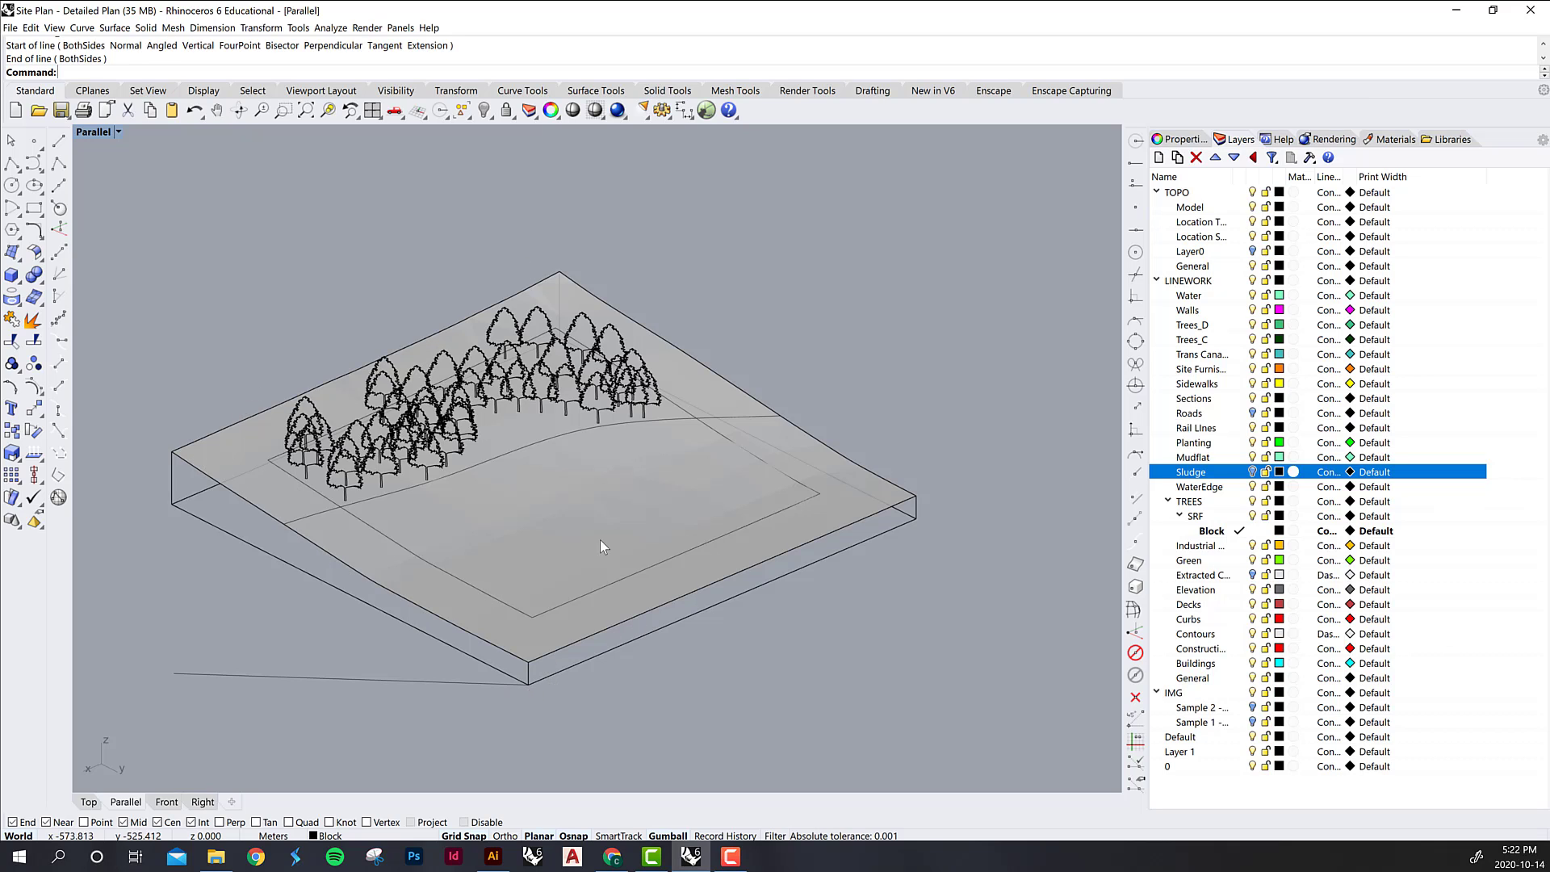
- Delete the stray line under the slab and set the view to NE isometric
{"action": "key", "text": "ctrl+l"}
{"action": "key", "text": "Delete"}
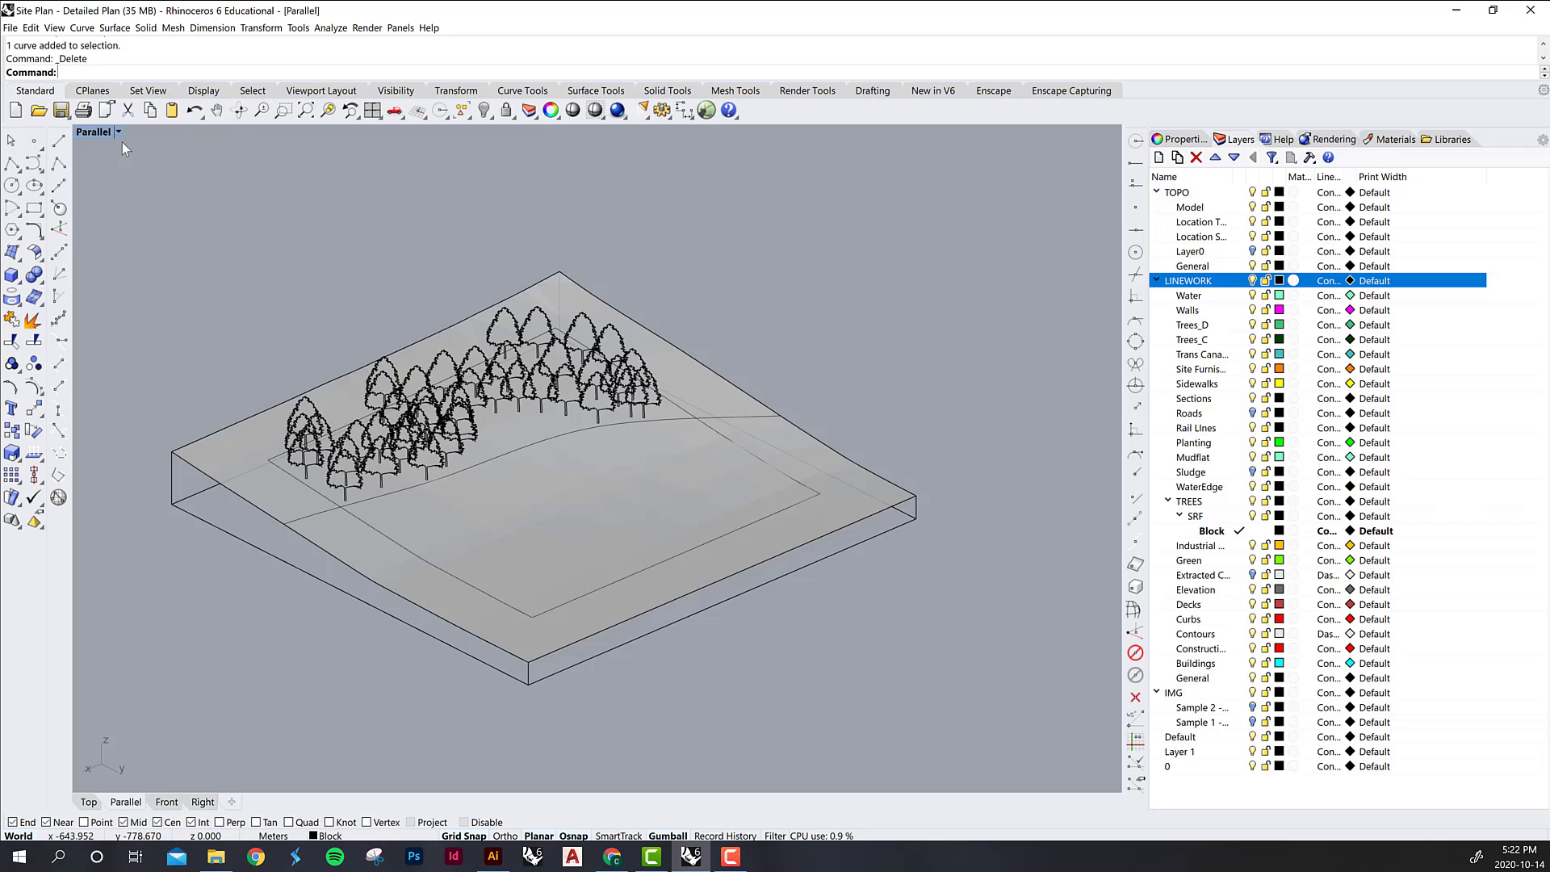
{"action": "left_click", "coordinate": [119, 131]}
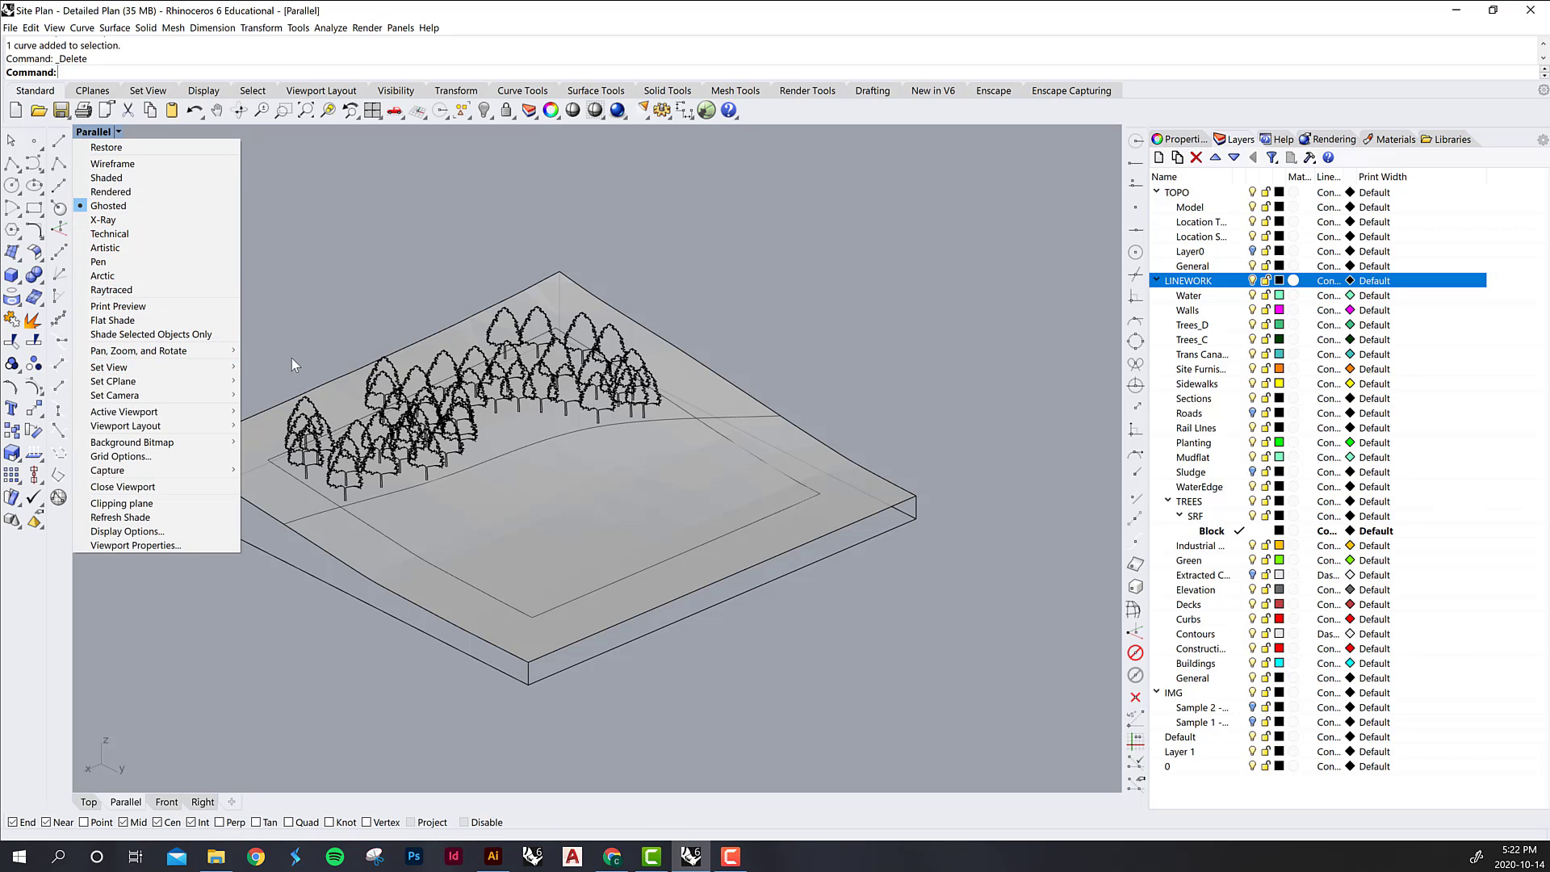
{"action": "mouse_move", "coordinate": [157, 369]}
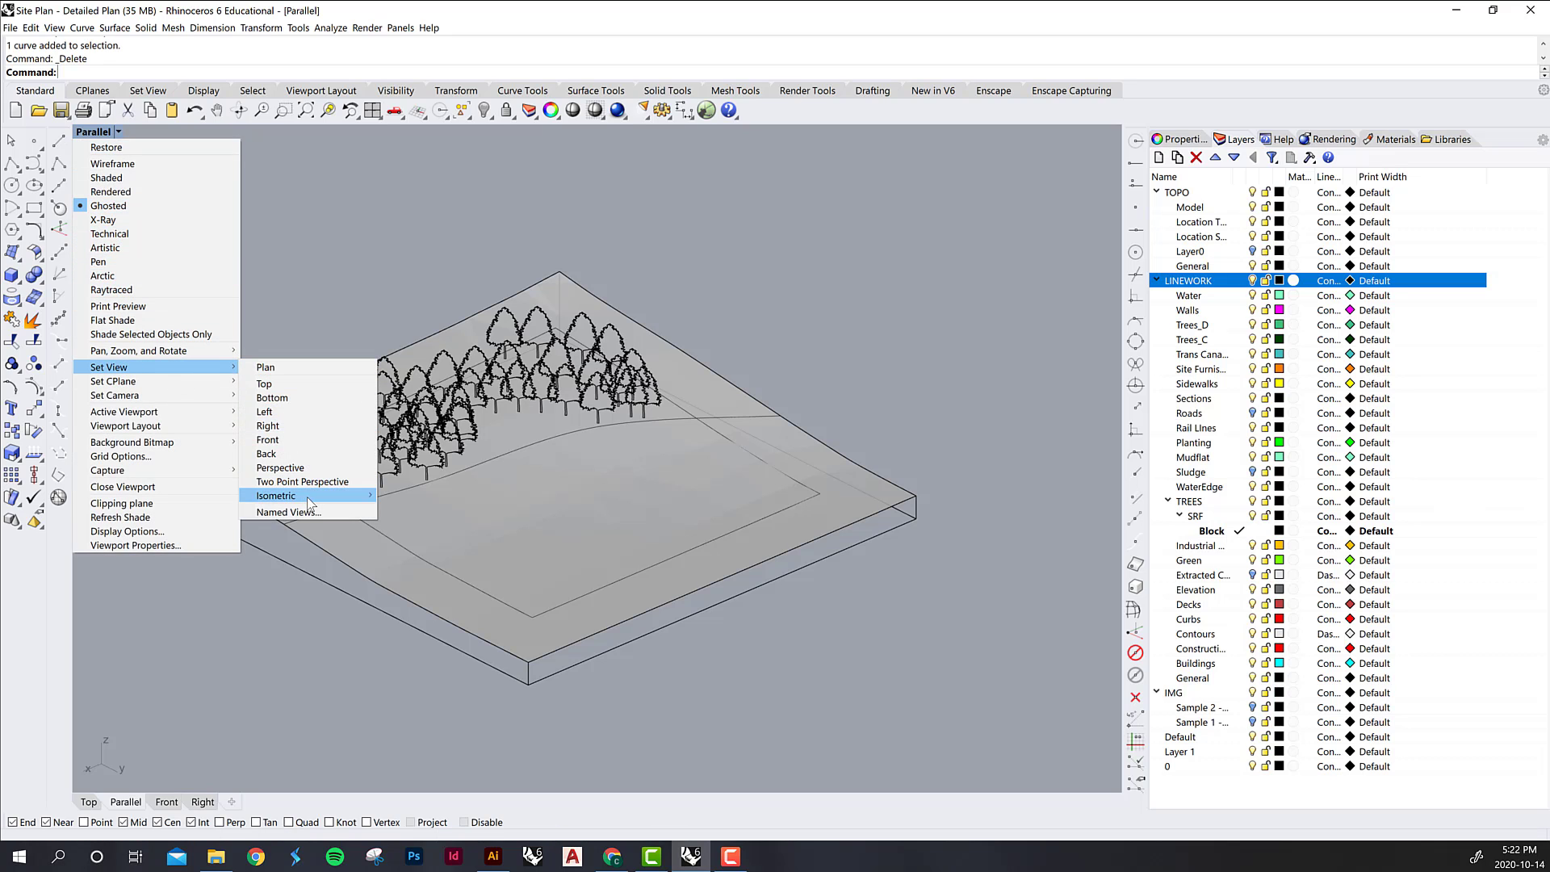
{"action": "mouse_move", "coordinate": [323, 495]}
{"action": "left_click", "coordinate": [403, 495]}
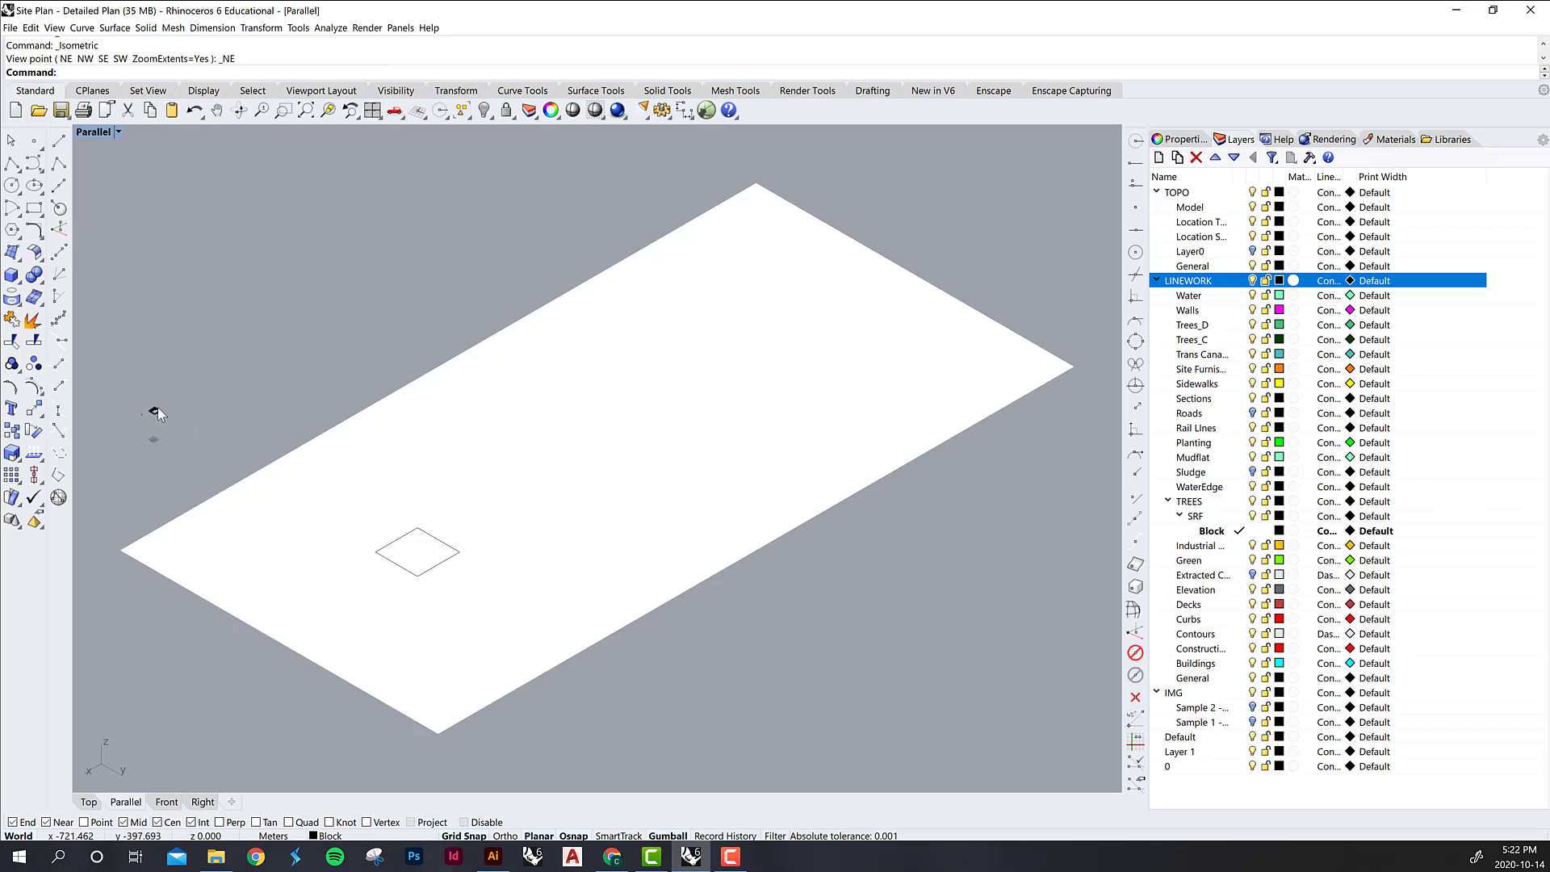
- Frame the whole model, then window-select the block and trees together
{"action": "left_click", "coordinate": [172, 420]}
{"action": "key", "text": "ctrl+a"}
{"action": "key", "text": "ctrl+alt+e"}
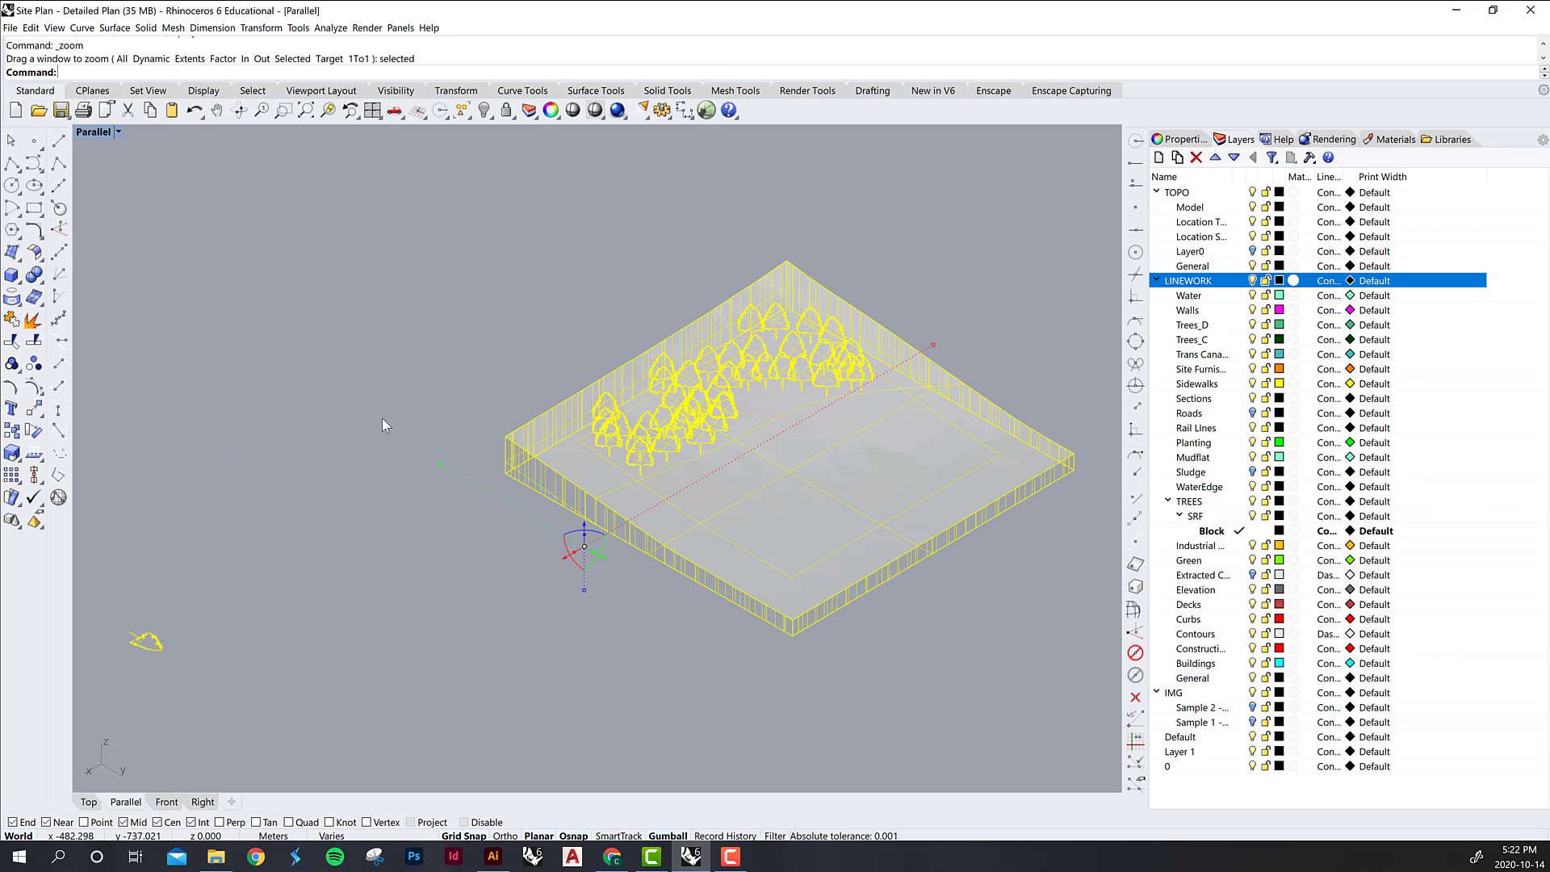
{"action": "left_click", "coordinate": [576, 654]}
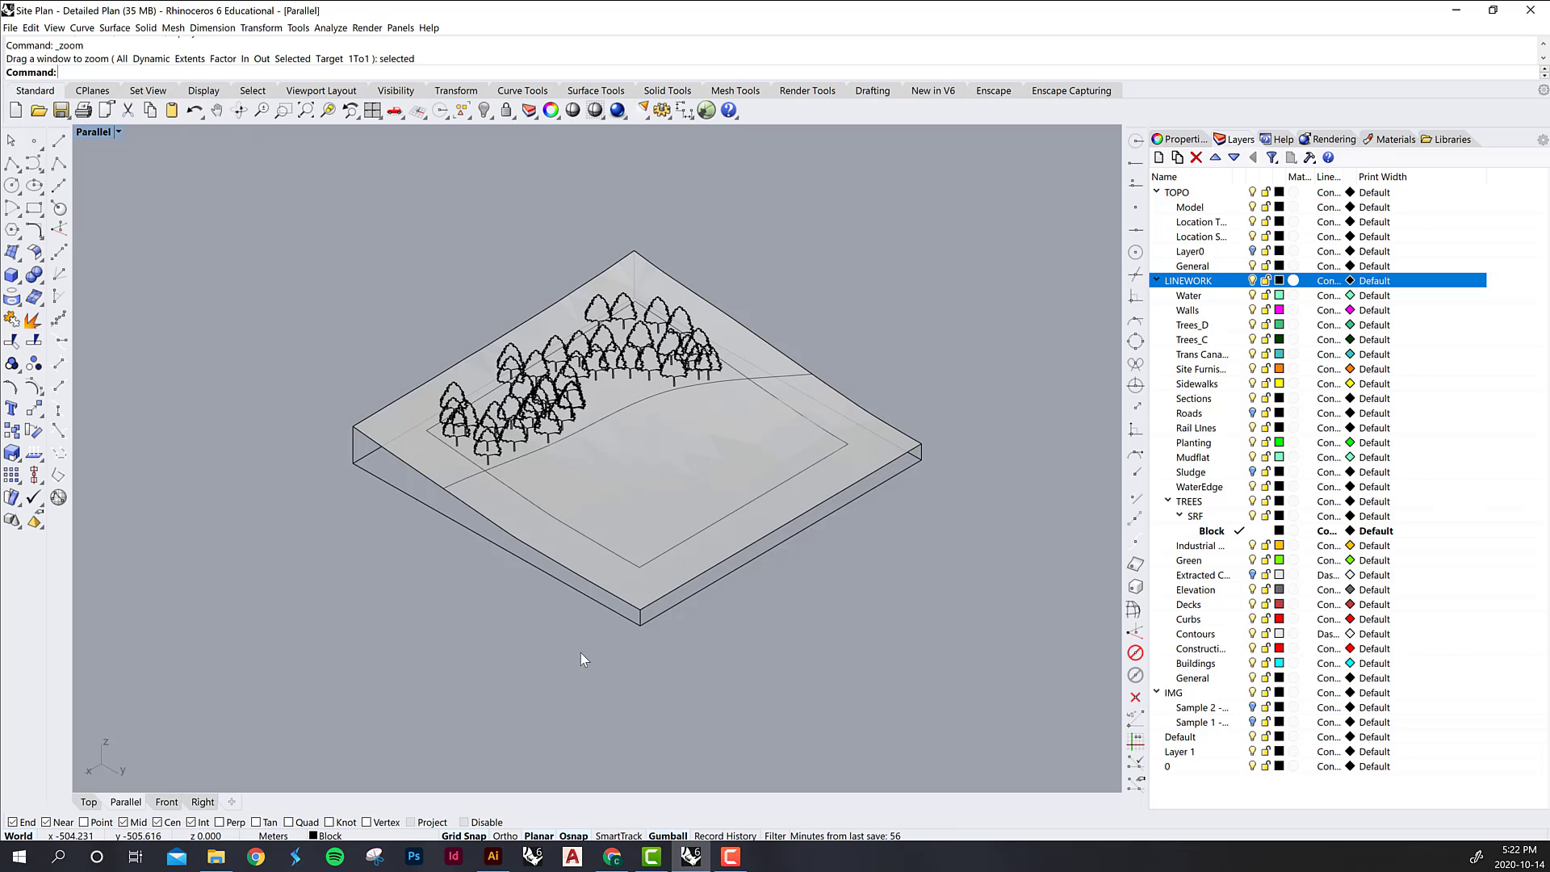
{"action": "scroll", "coordinate": [744, 488], "scroll_direction": "up", "scroll_amount": 2}
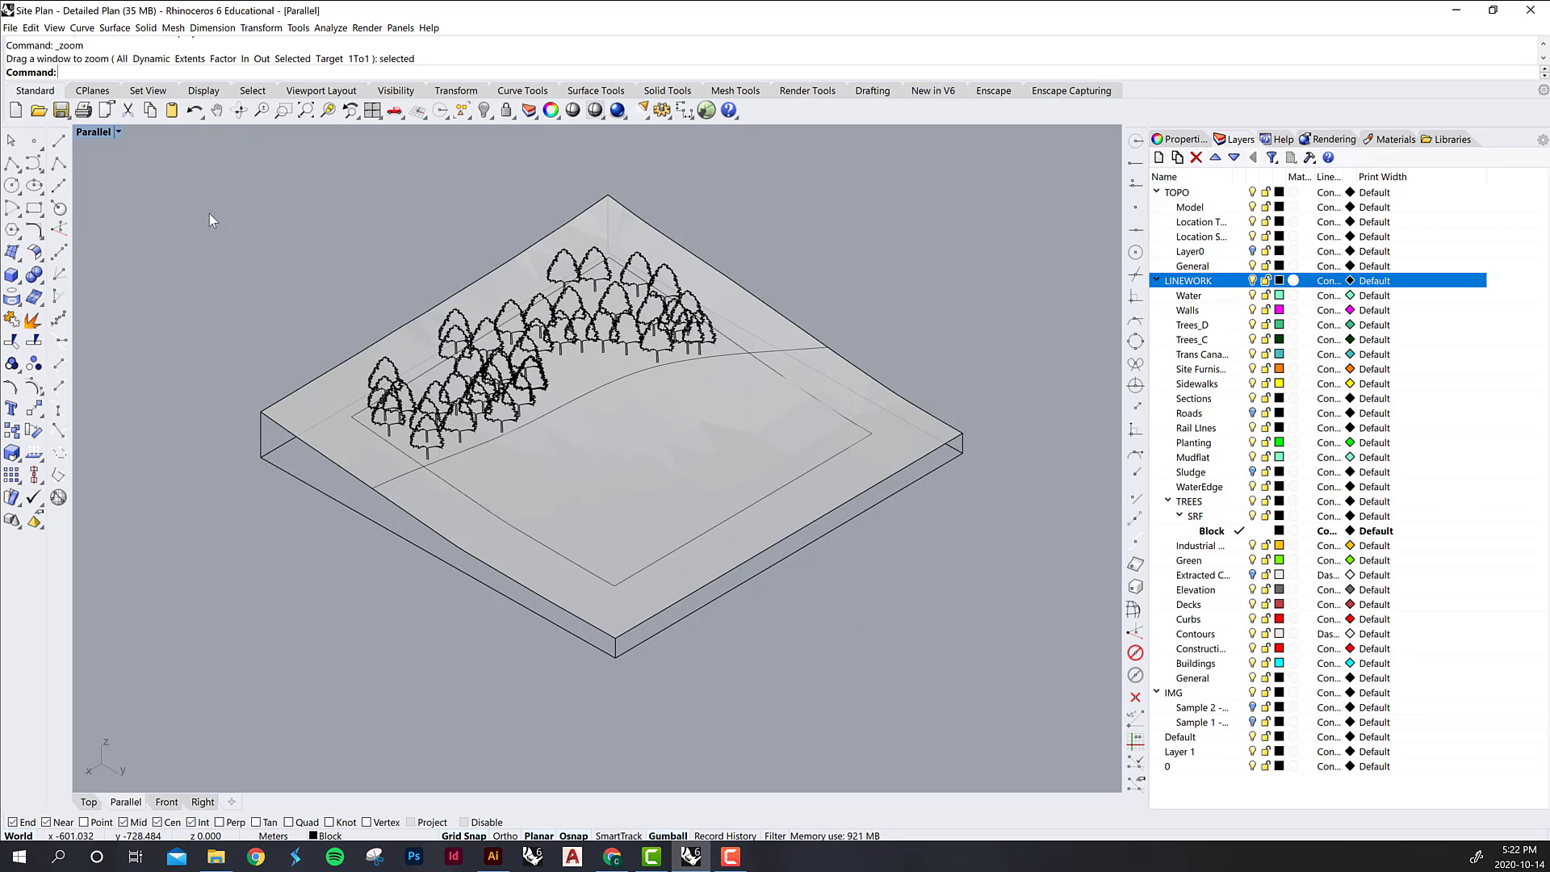
{"action": "left_click_drag", "start_coordinate": [177, 152], "coordinate": [1056, 730]}
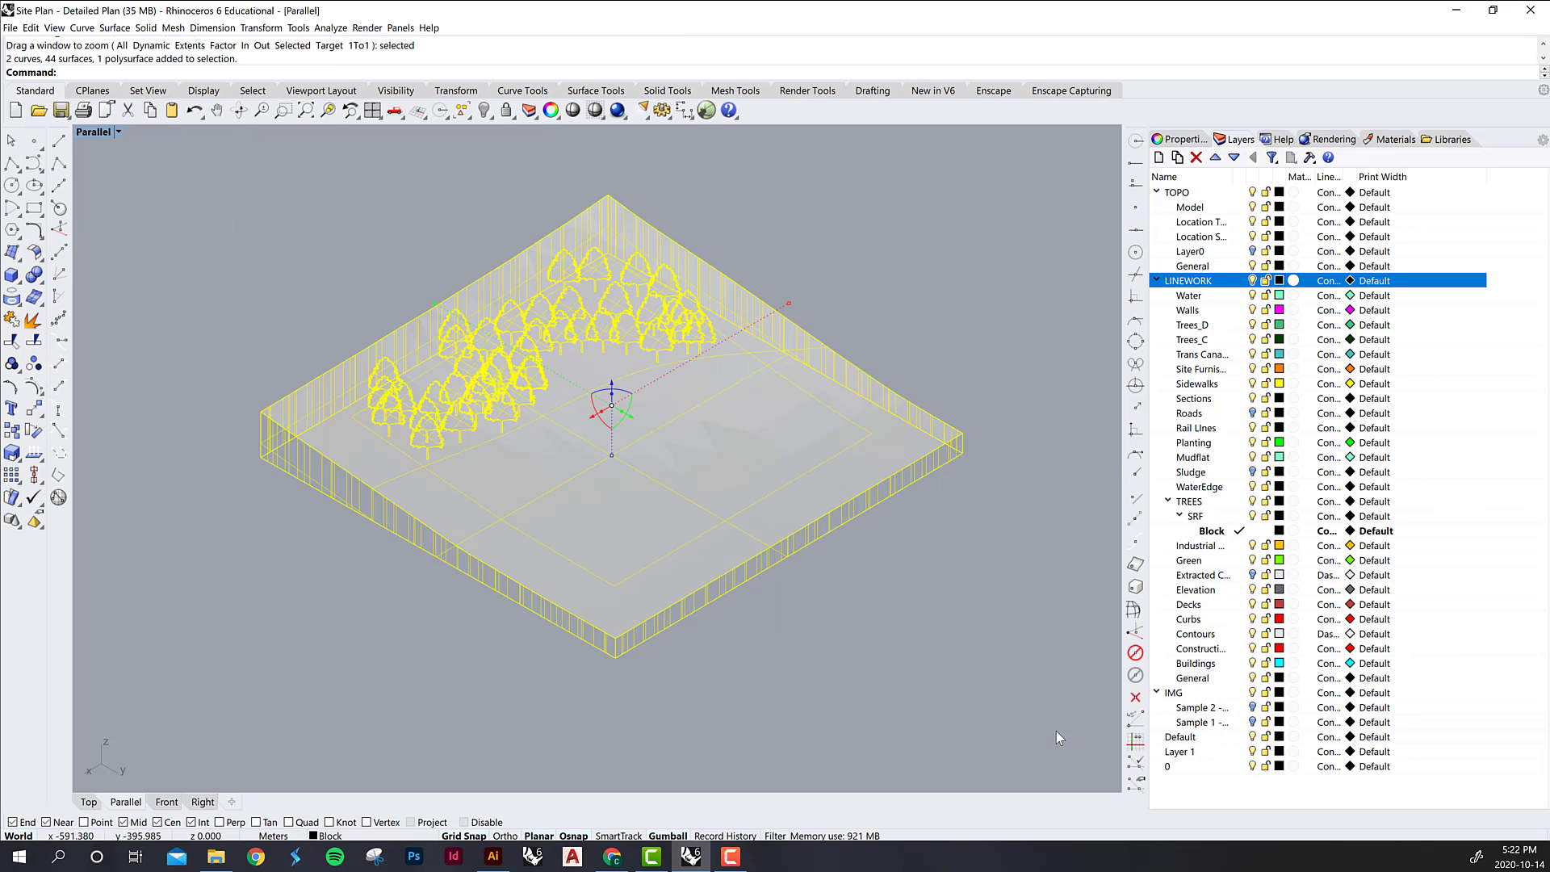
- Run Make2D on the selection, keeping Parallel as the source view
{"action": "type", "text": "Mak"}
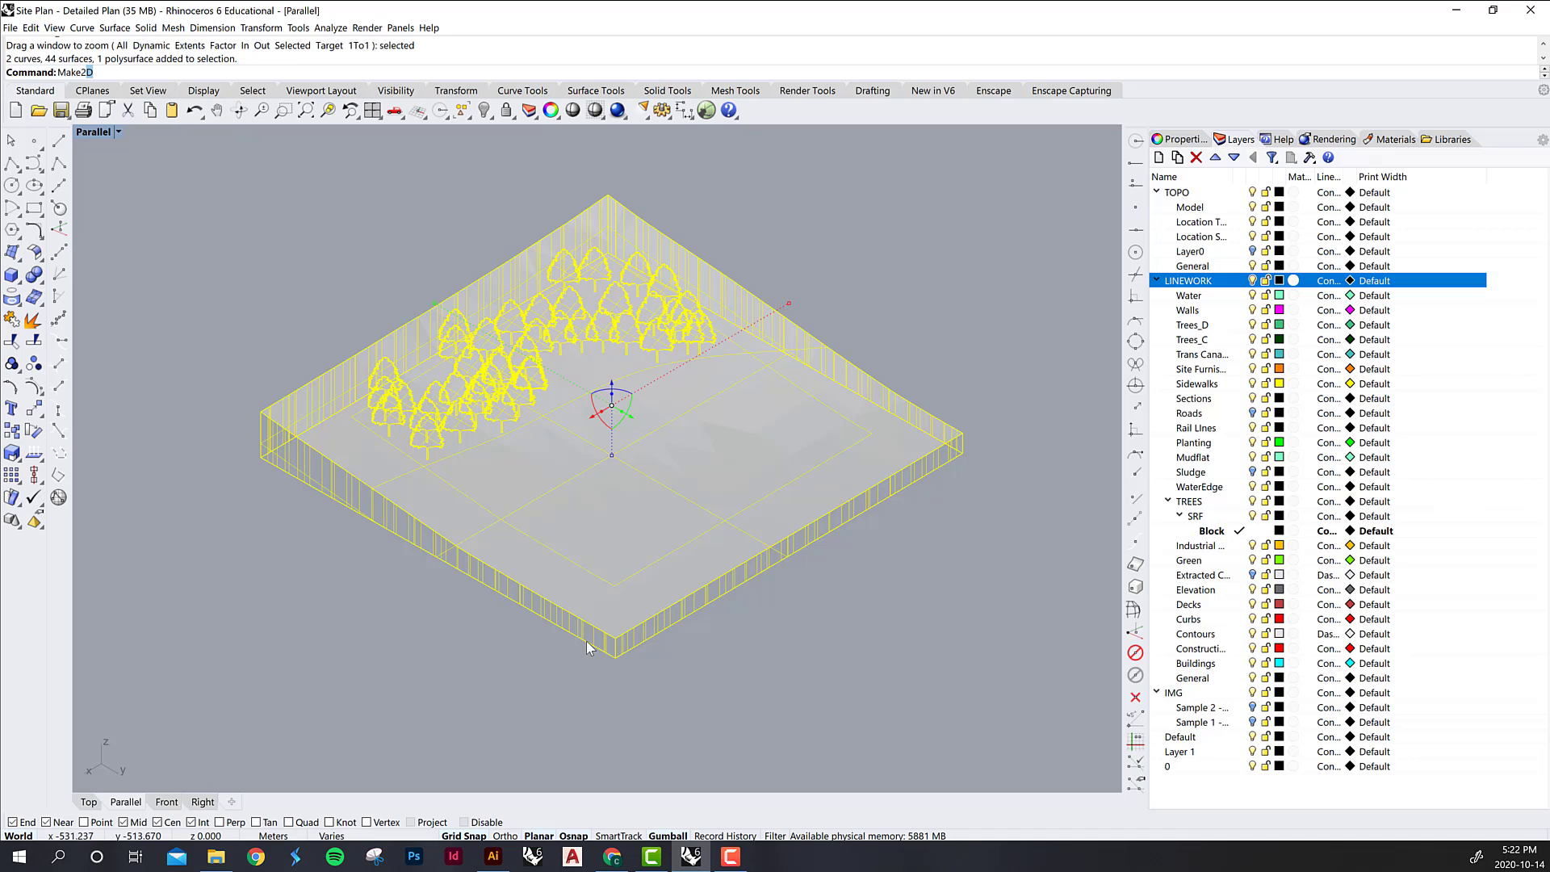
{"action": "type", "text": "e2"}
{"action": "key", "text": "Return"}
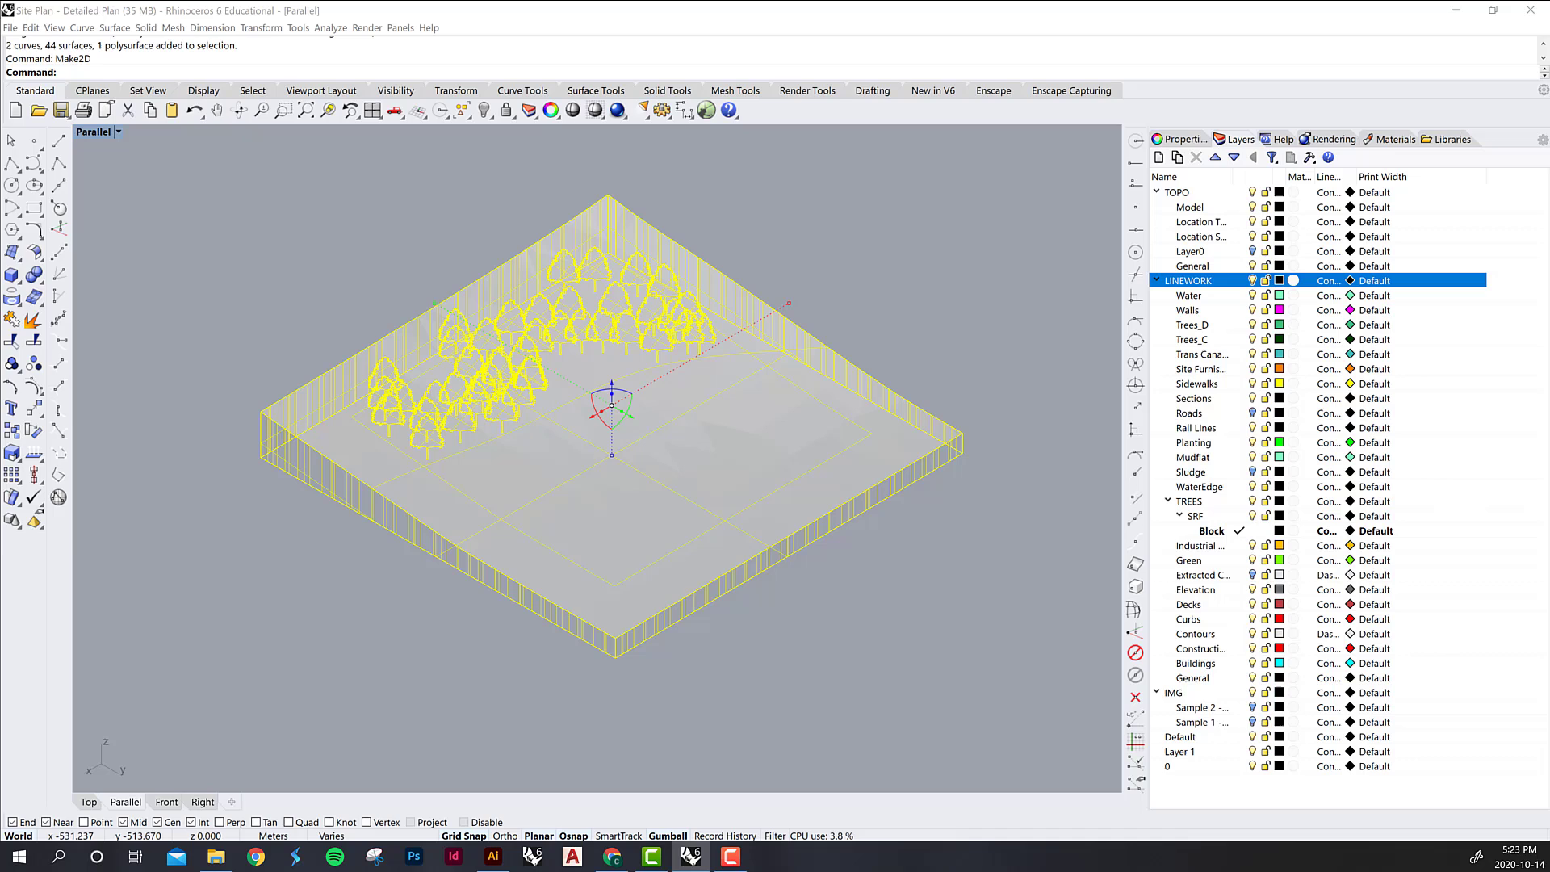
{"action": "mouse_move", "coordinate": [427, 155]}
{"action": "left_mouse_down"}
{"action": "mouse_move", "coordinate": [812, 224]}
{"action": "mouse_move", "coordinate": [957, 229]}
{"action": "mouse_move", "coordinate": [941, 230]}
{"action": "left_mouse_up"}
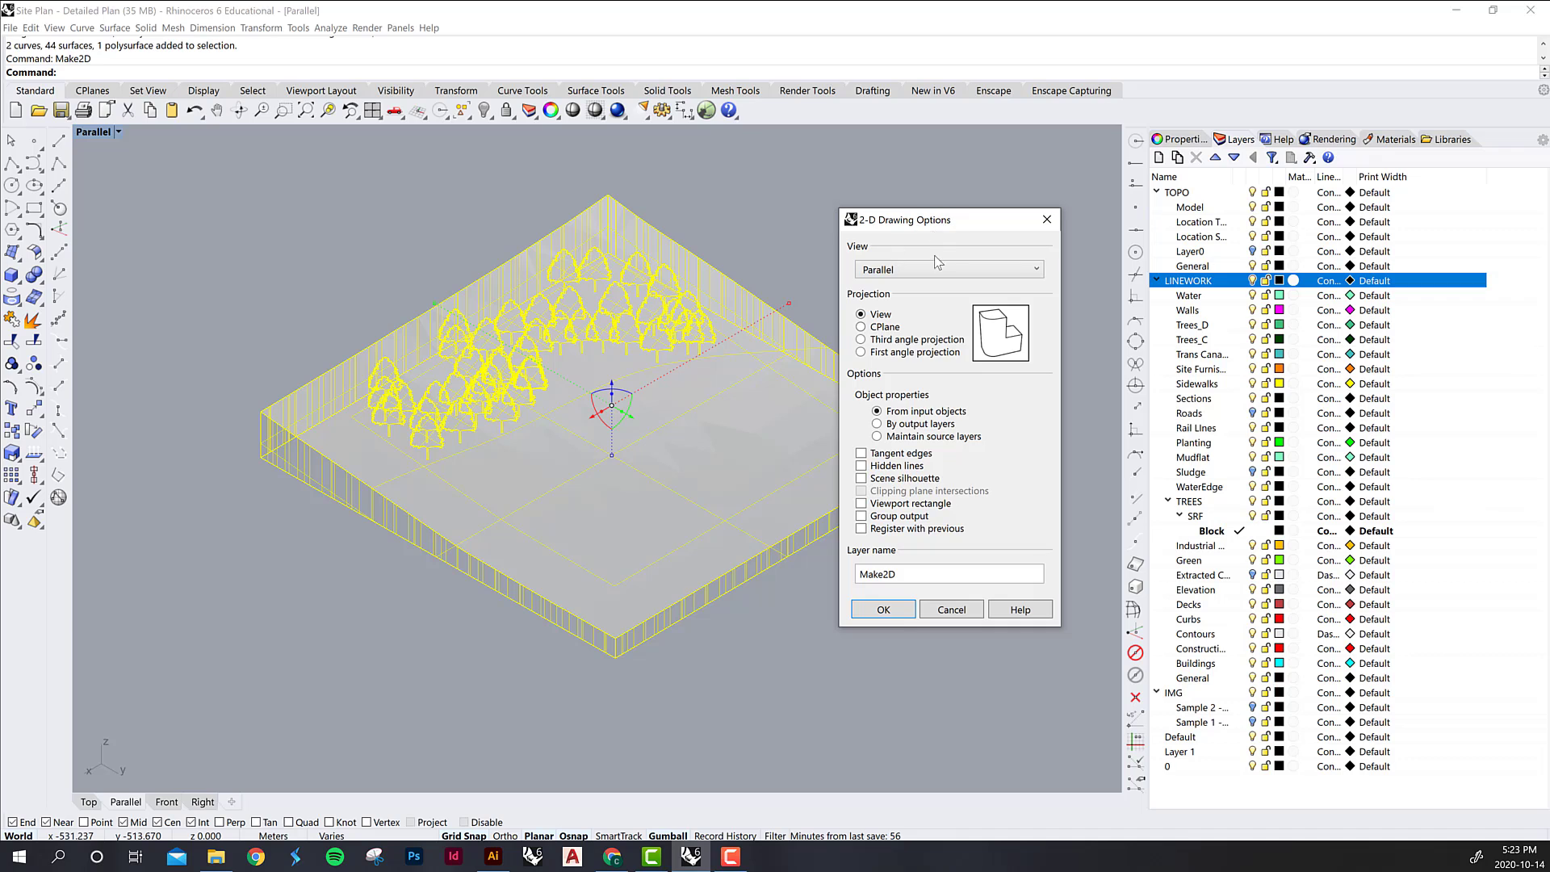
{"action": "left_click", "coordinate": [902, 270]}
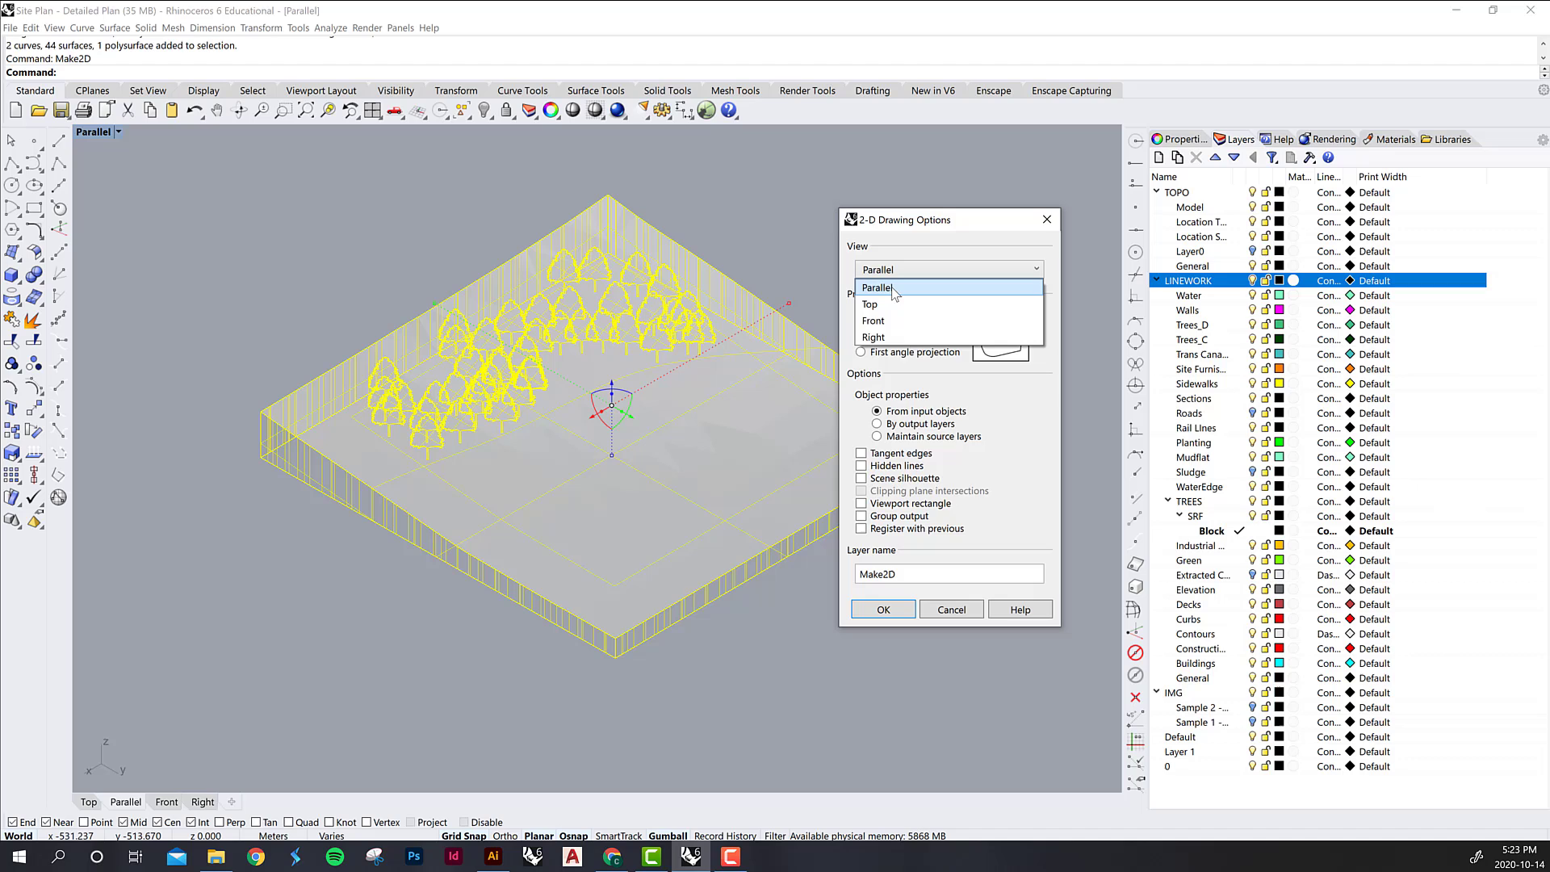
{"action": "left_click", "coordinate": [879, 291]}
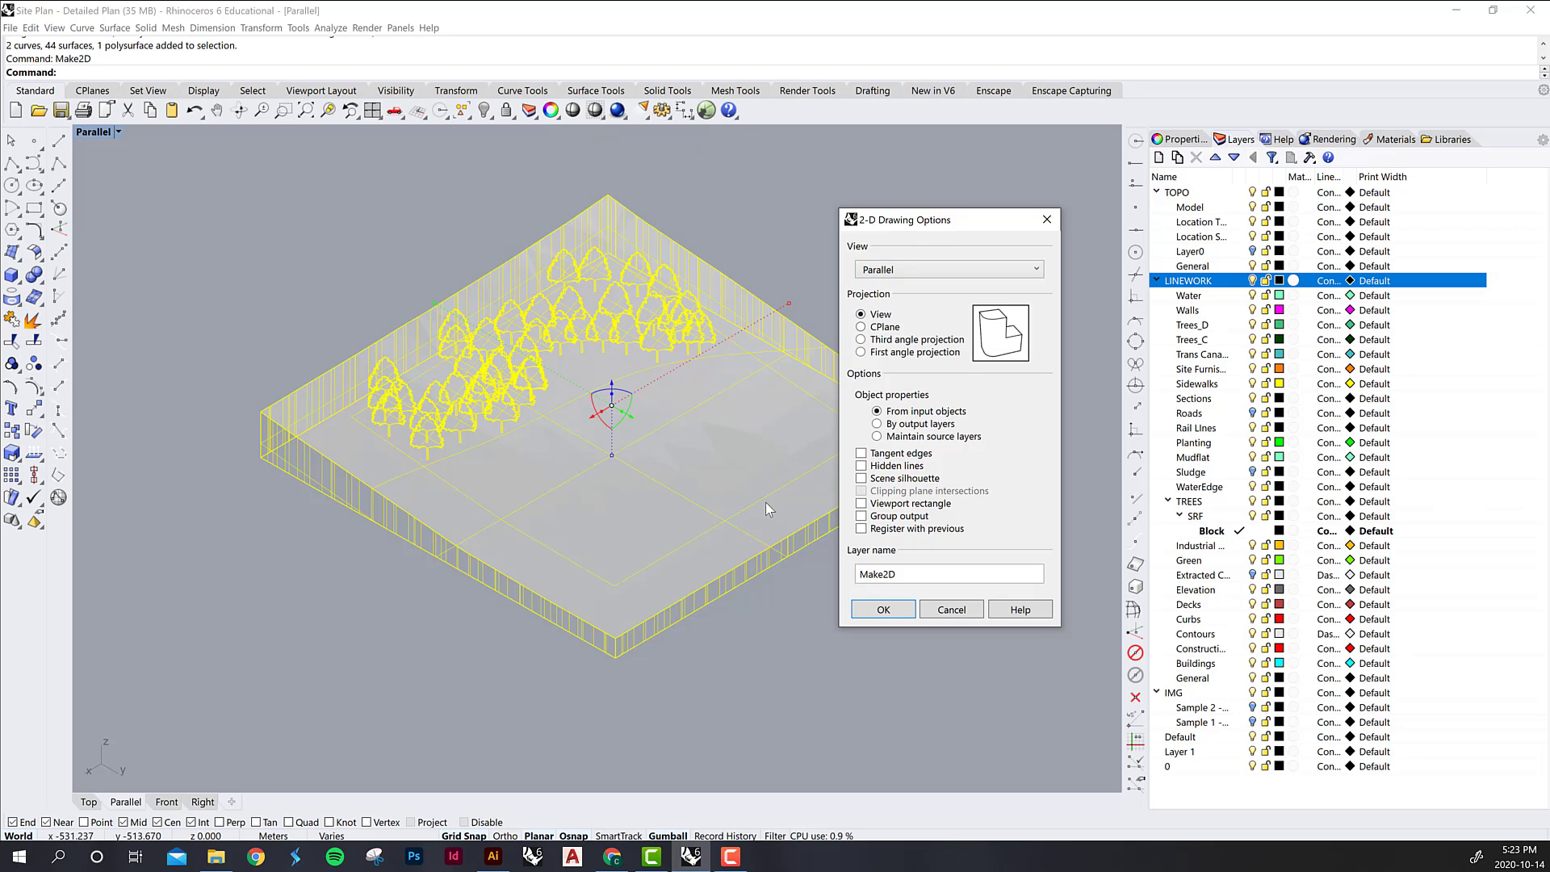
- Try the CPlane, third- and first-angle projections, then settle on View projection
{"action": "left_click_drag", "start_coordinate": [948, 225], "coordinate": [1089, 216]}
{"action": "left_click", "coordinate": [1003, 316]}
{"action": "left_click", "coordinate": [1003, 329]}
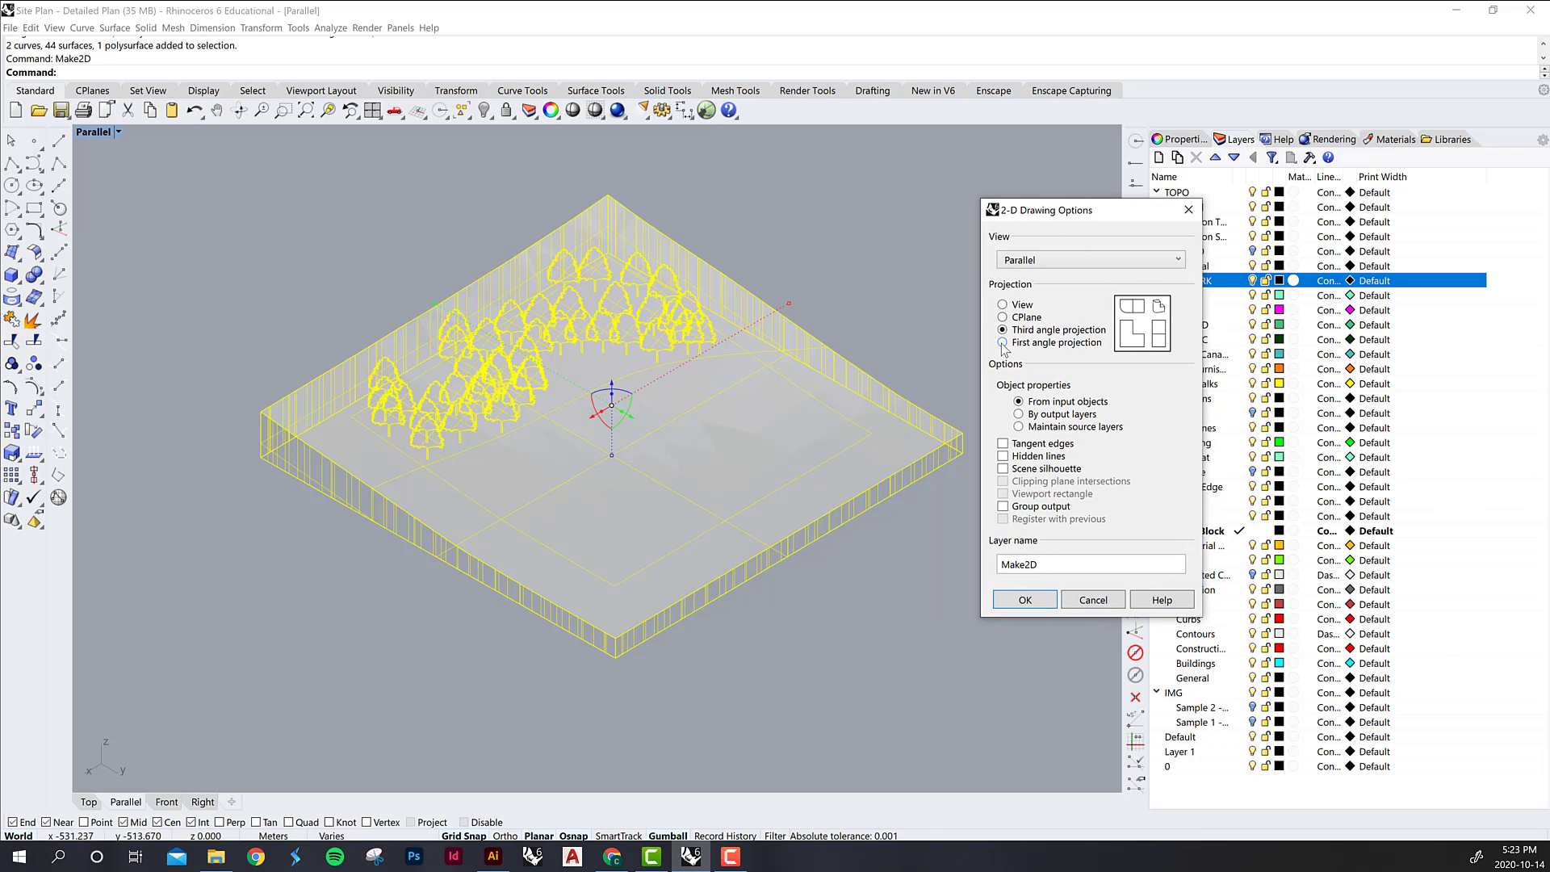
{"action": "left_click", "coordinate": [1002, 342]}
{"action": "left_click", "coordinate": [1003, 330]}
{"action": "left_click", "coordinate": [1022, 306]}
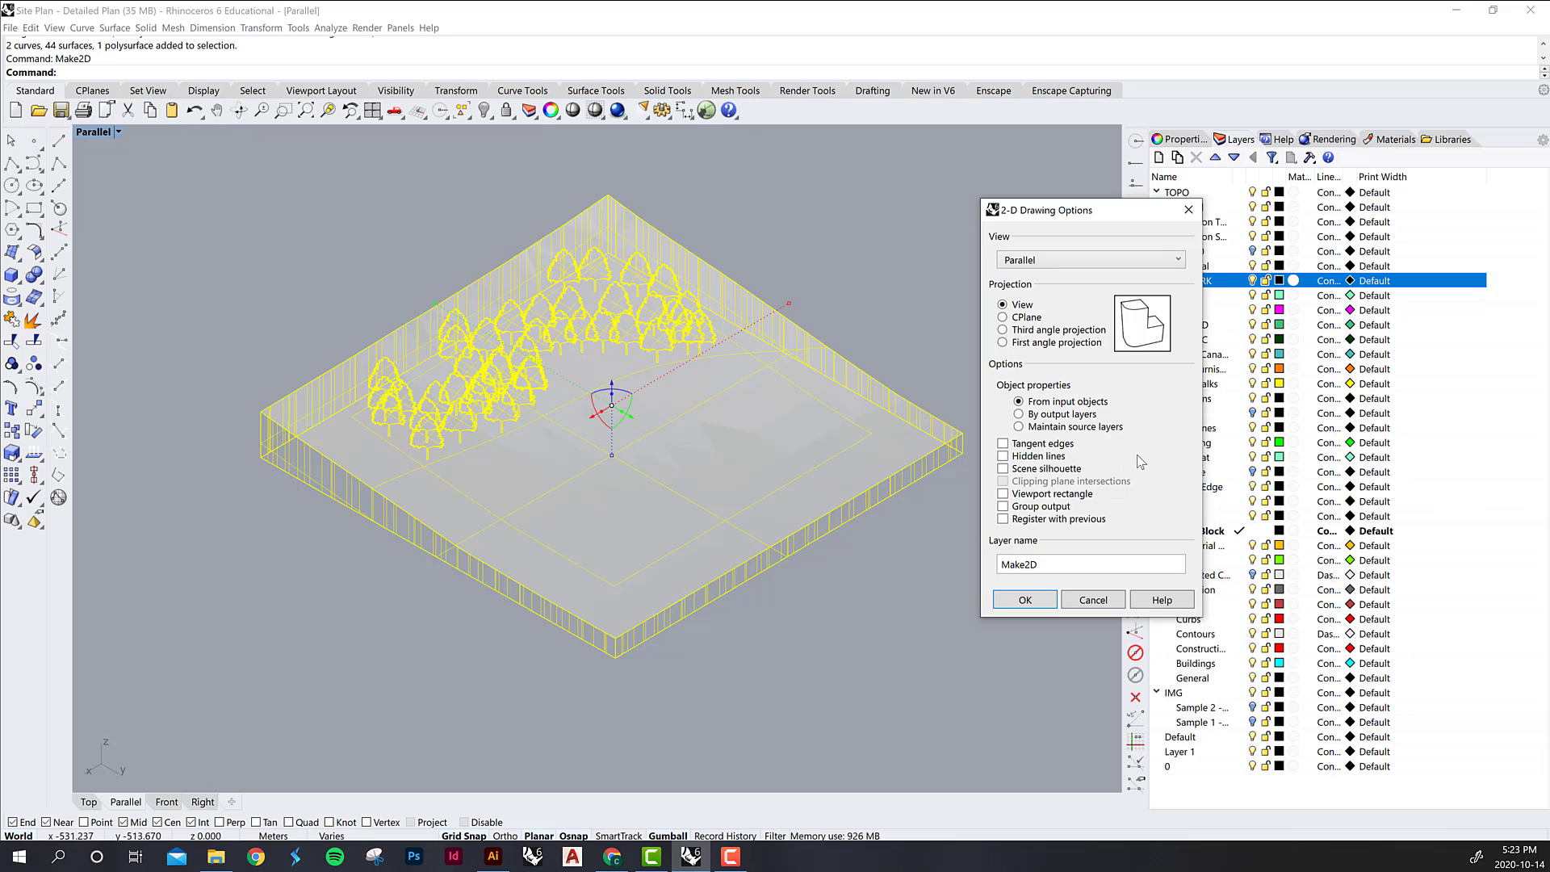
- Generate the 2D drawing and make the Make2D layer current
{"action": "left_click", "coordinate": [1018, 601]}
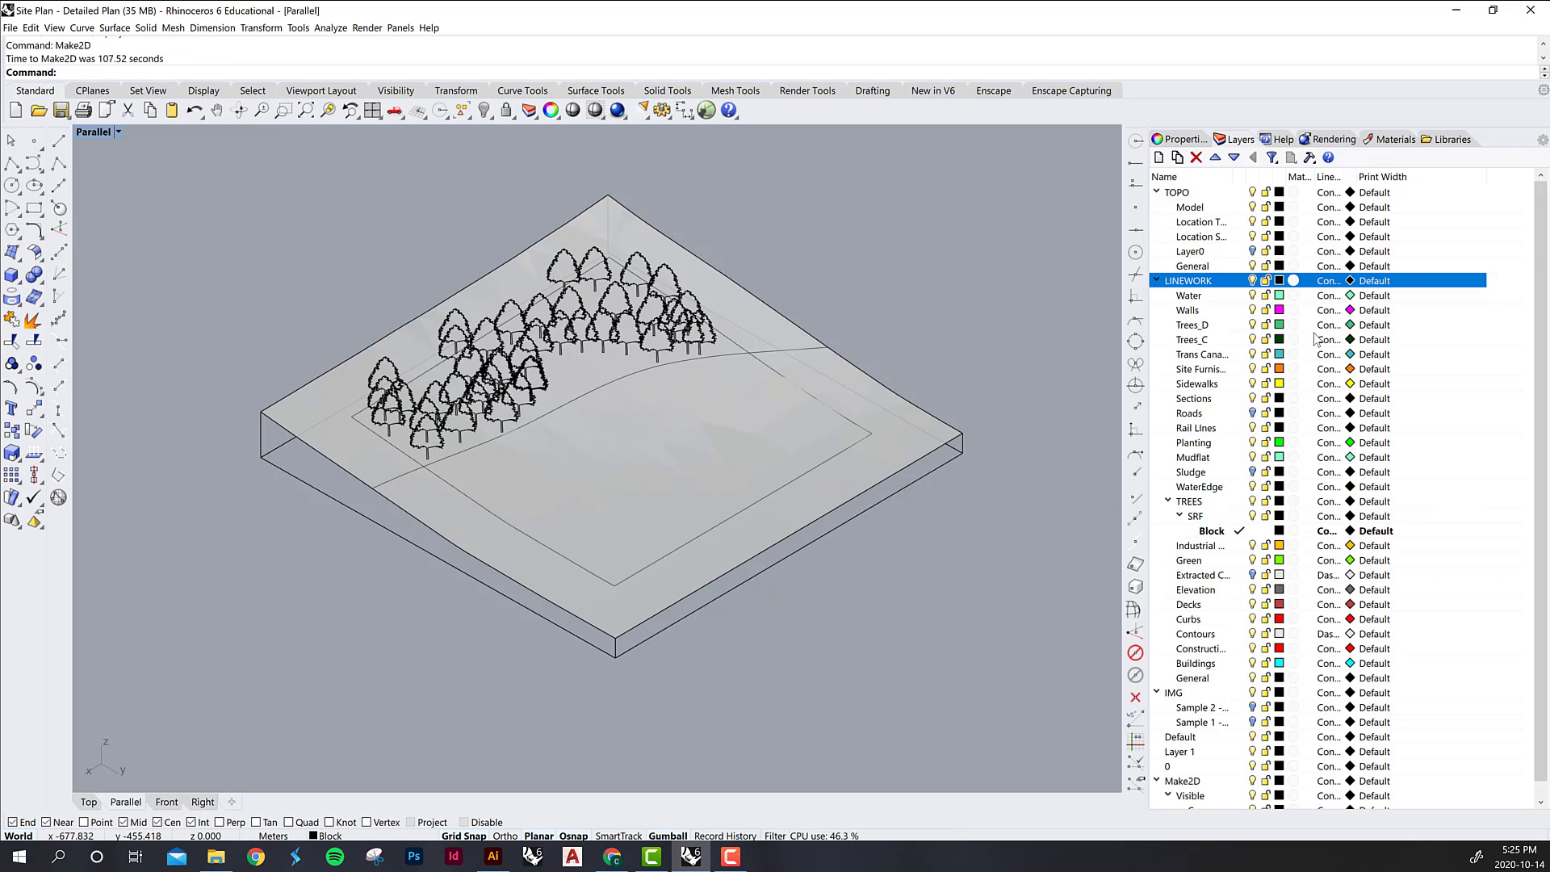
{"action": "scroll", "coordinate": [1267, 579], "scroll_direction": "down", "scroll_amount": 1}
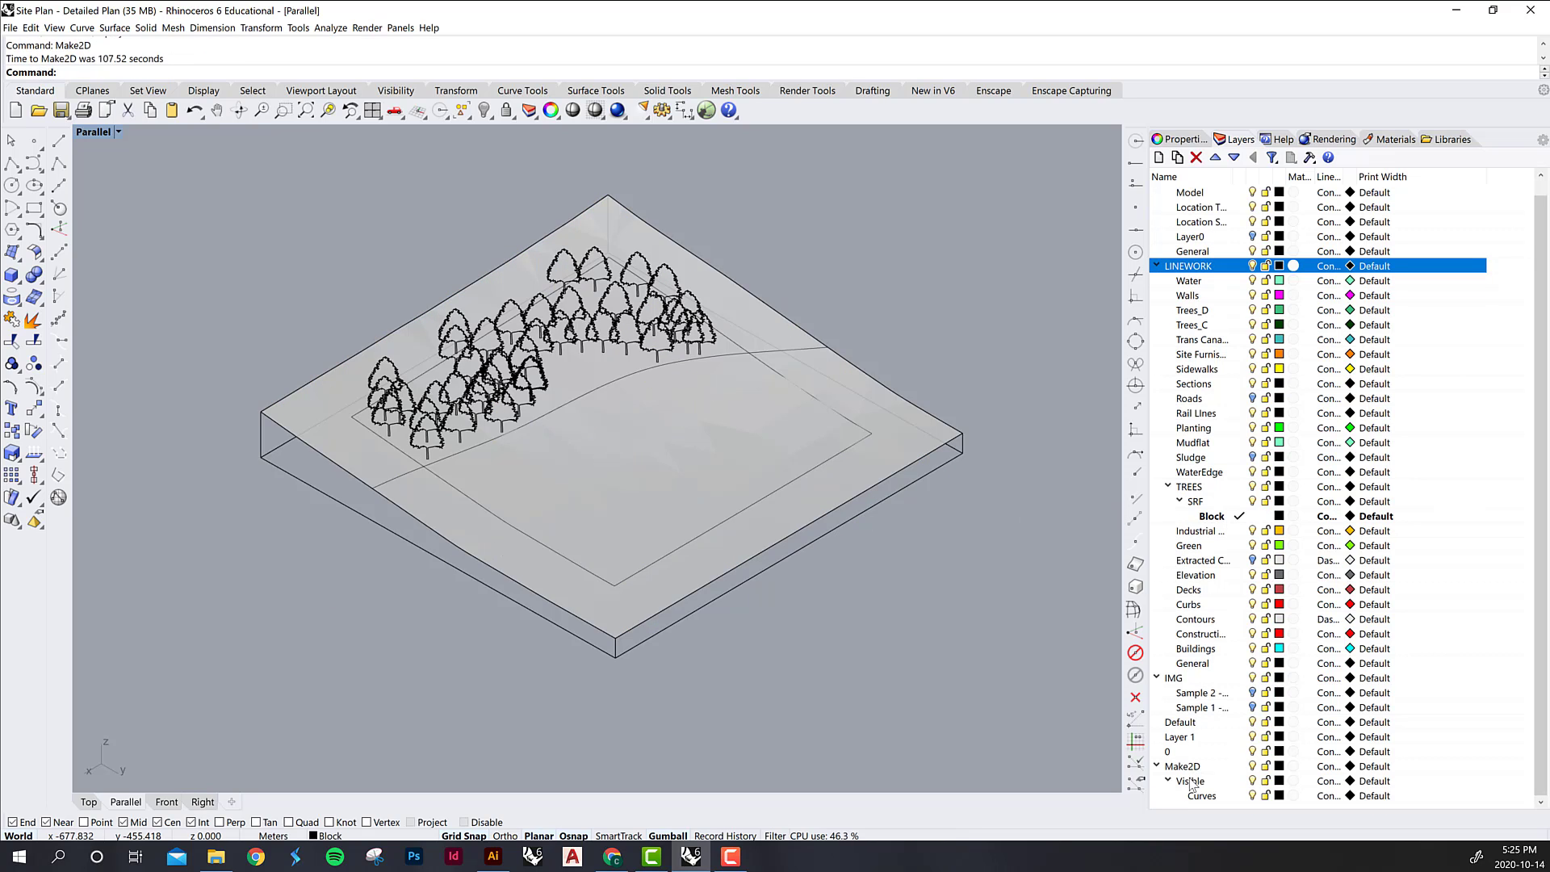
{"action": "left_click", "coordinate": [1219, 768]}
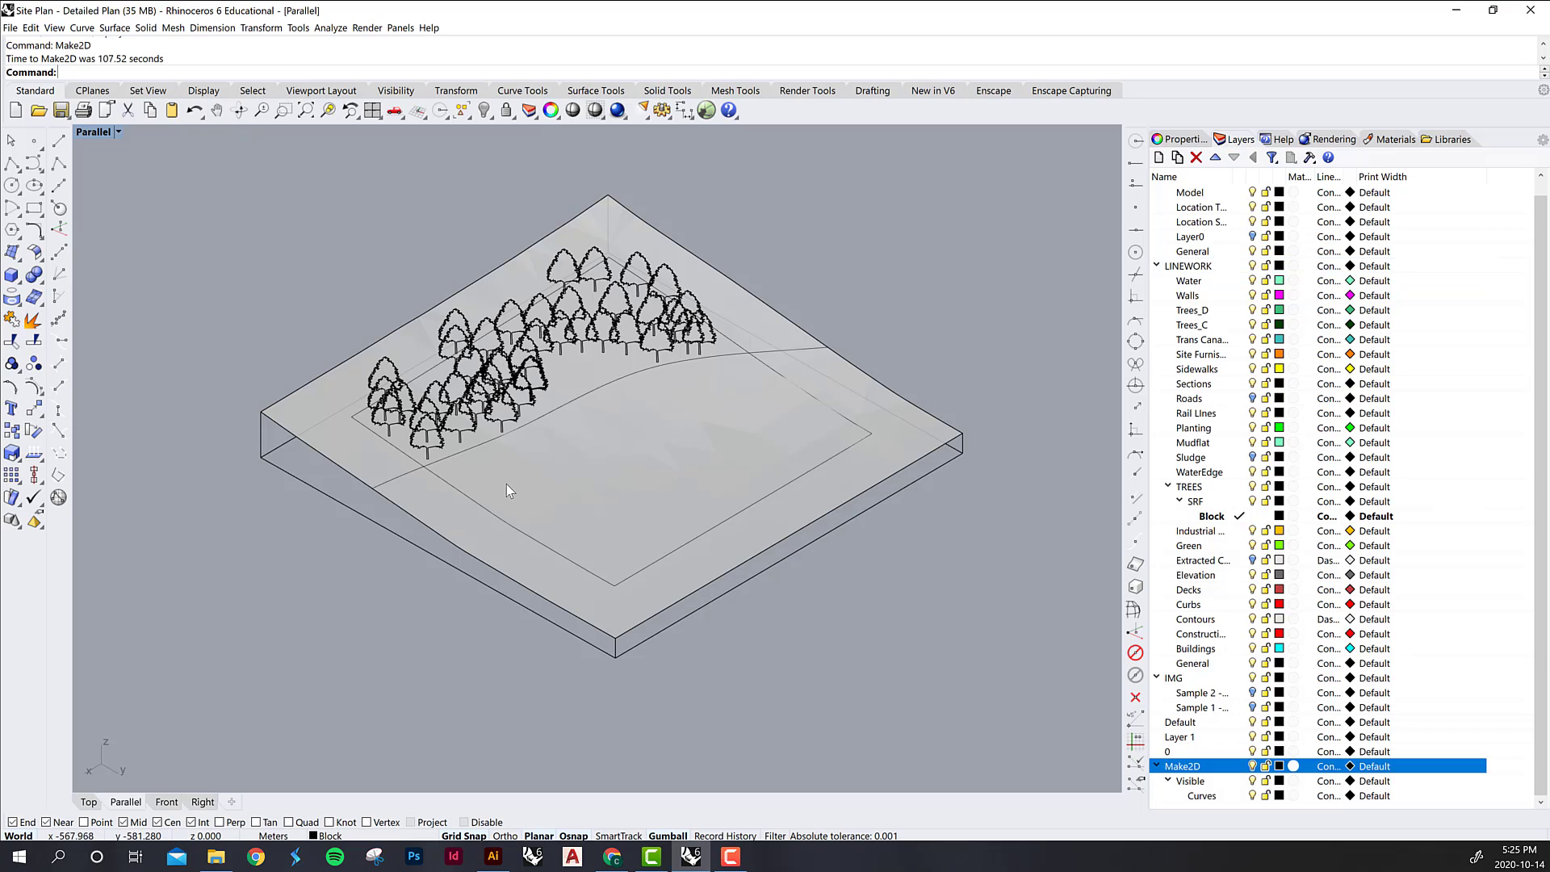
{"action": "scroll", "coordinate": [494, 473], "scroll_direction": "down", "scroll_amount": 6}
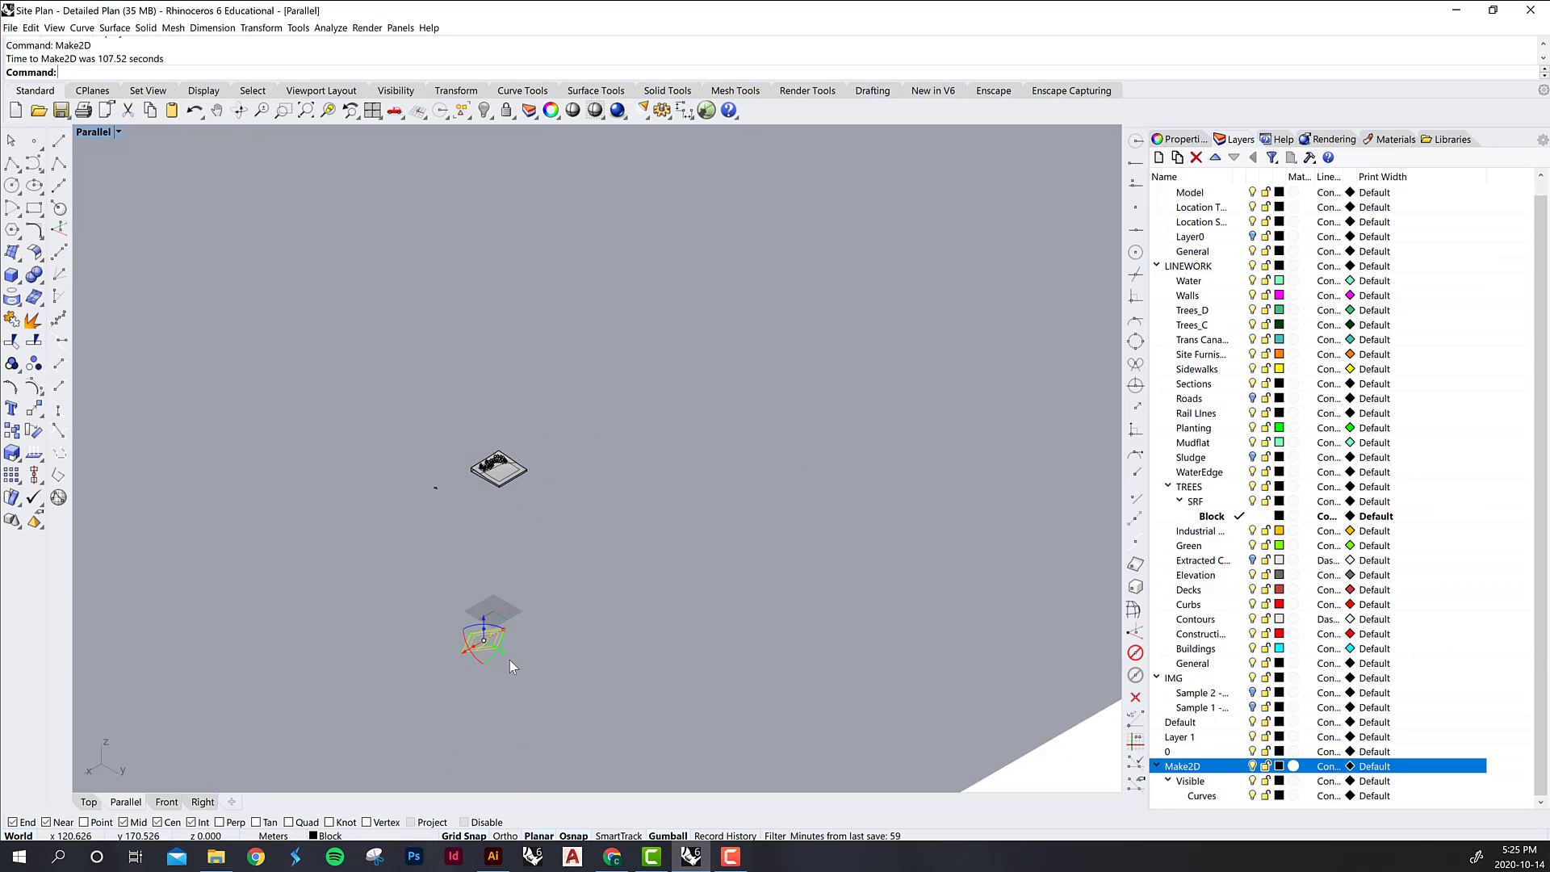
- Maximize the Top view and zoom in on the new Make2D curves
{"action": "double_click", "coordinate": [92, 132]}
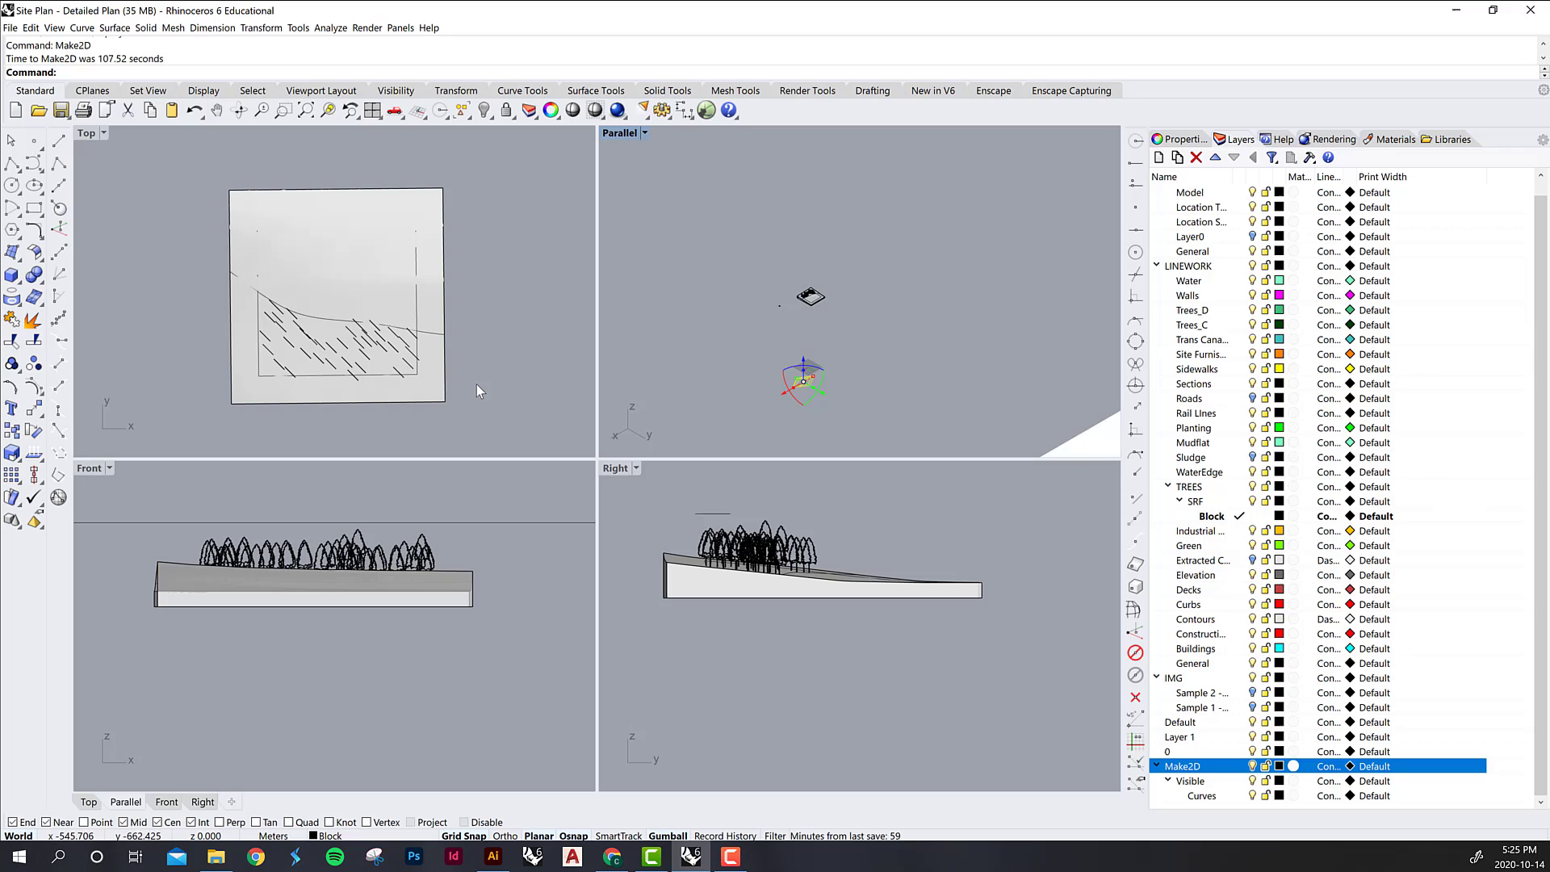
{"action": "scroll", "coordinate": [520, 545], "scroll_direction": "down", "scroll_amount": 4}
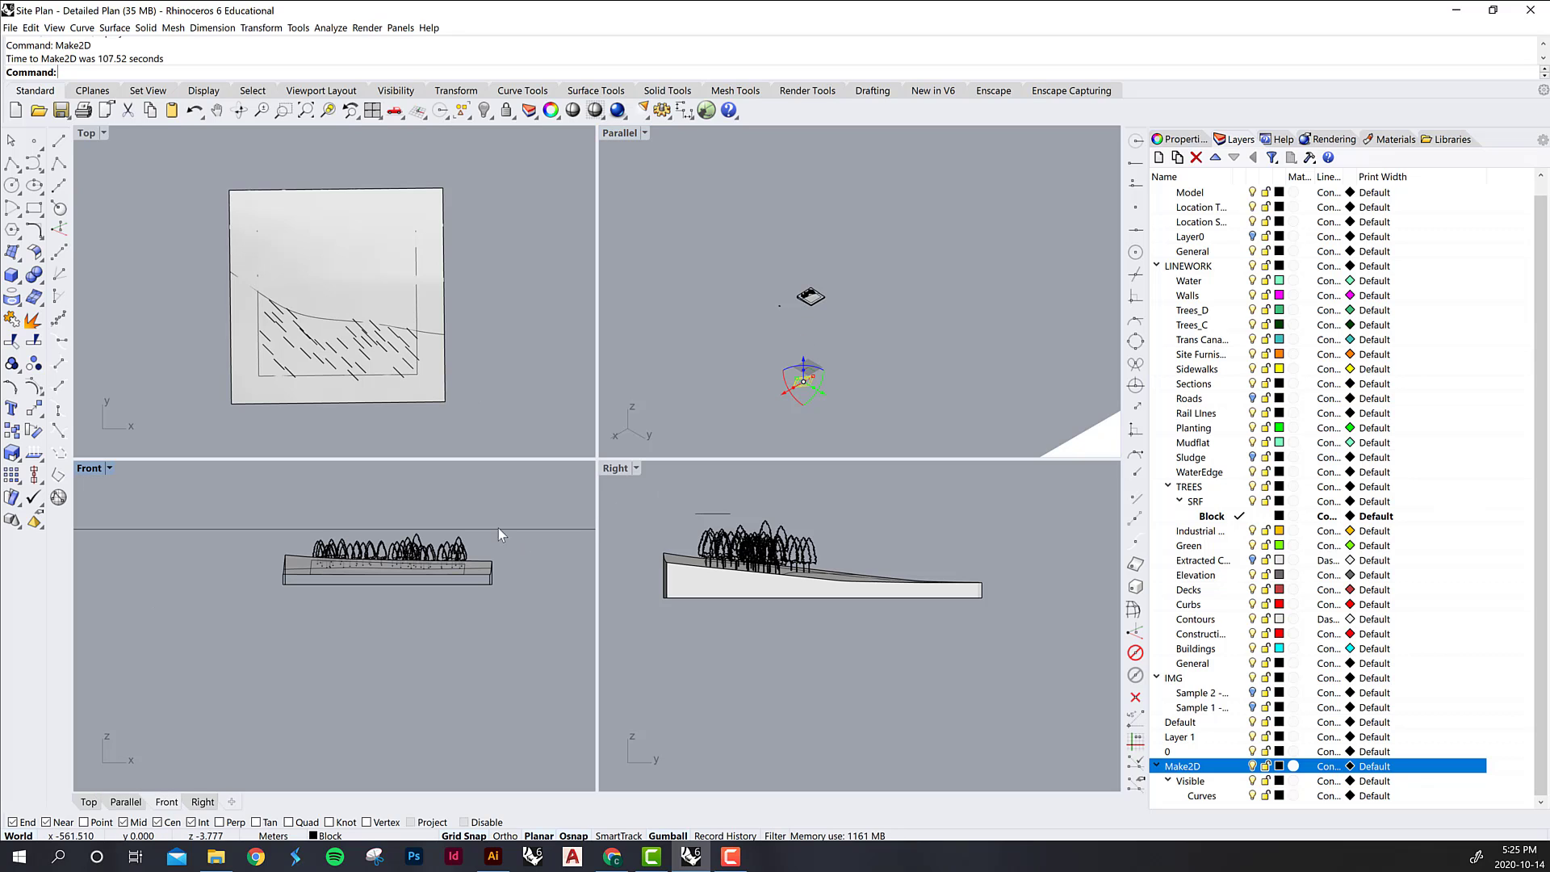
{"action": "right_click_drag", "start_coordinate": [260, 277], "coordinate": [411, 269]}
{"action": "scroll", "coordinate": [255, 270], "scroll_direction": "down", "scroll_amount": 5}
{"action": "scroll", "coordinate": [412, 268], "scroll_direction": "up", "scroll_amount": 1}
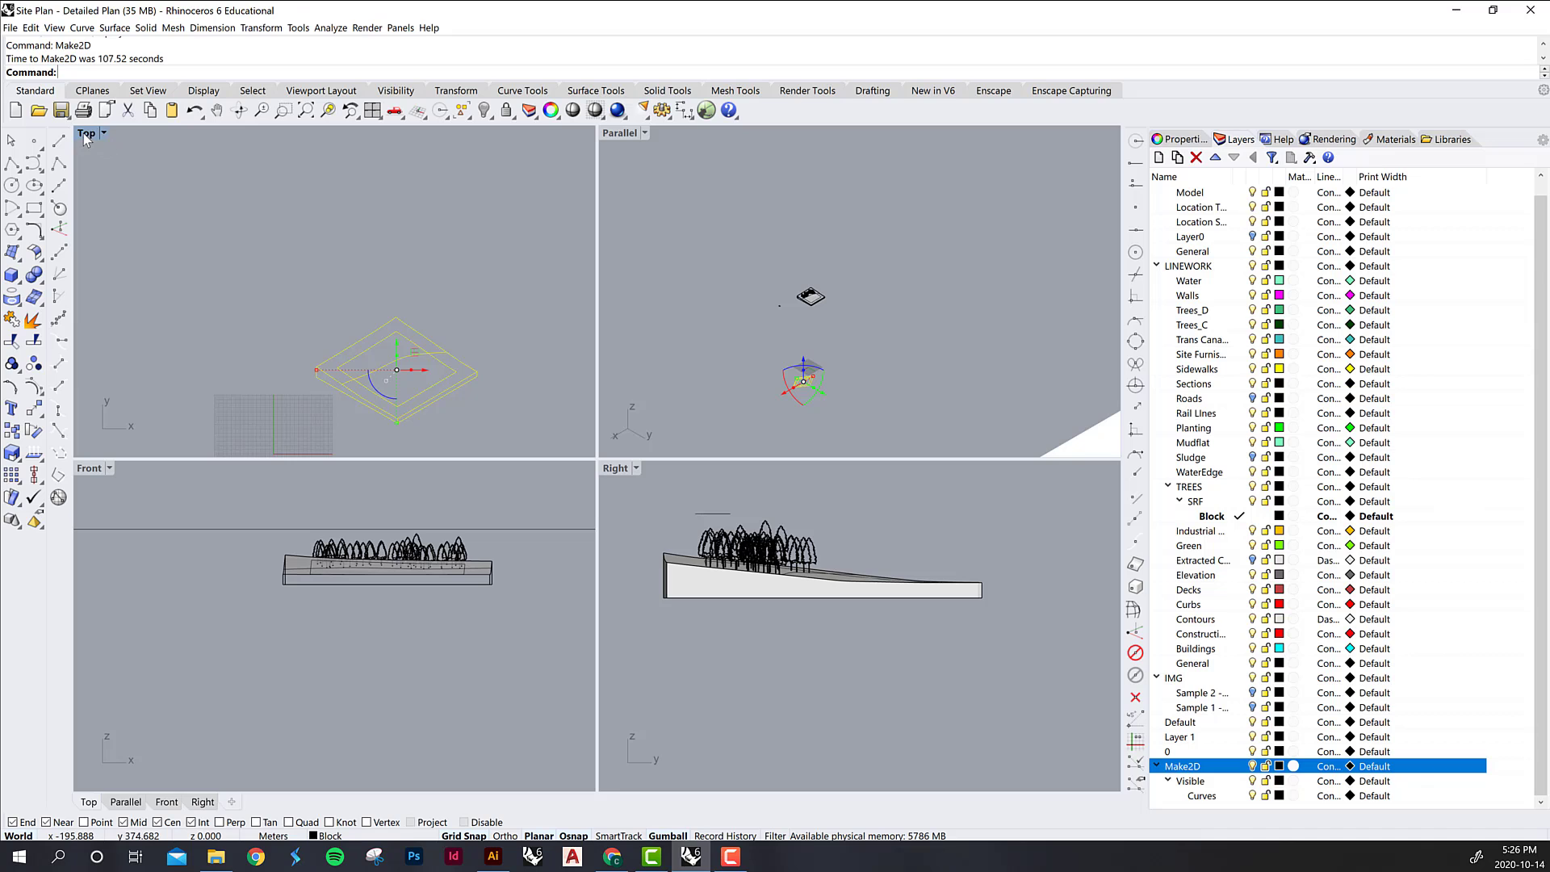
{"action": "double_click", "coordinate": [87, 134]}
{"action": "scroll", "coordinate": [516, 332], "scroll_direction": "up", "scroll_amount": 2}
{"action": "scroll", "coordinate": [595, 466], "scroll_direction": "up", "scroll_amount": 2}
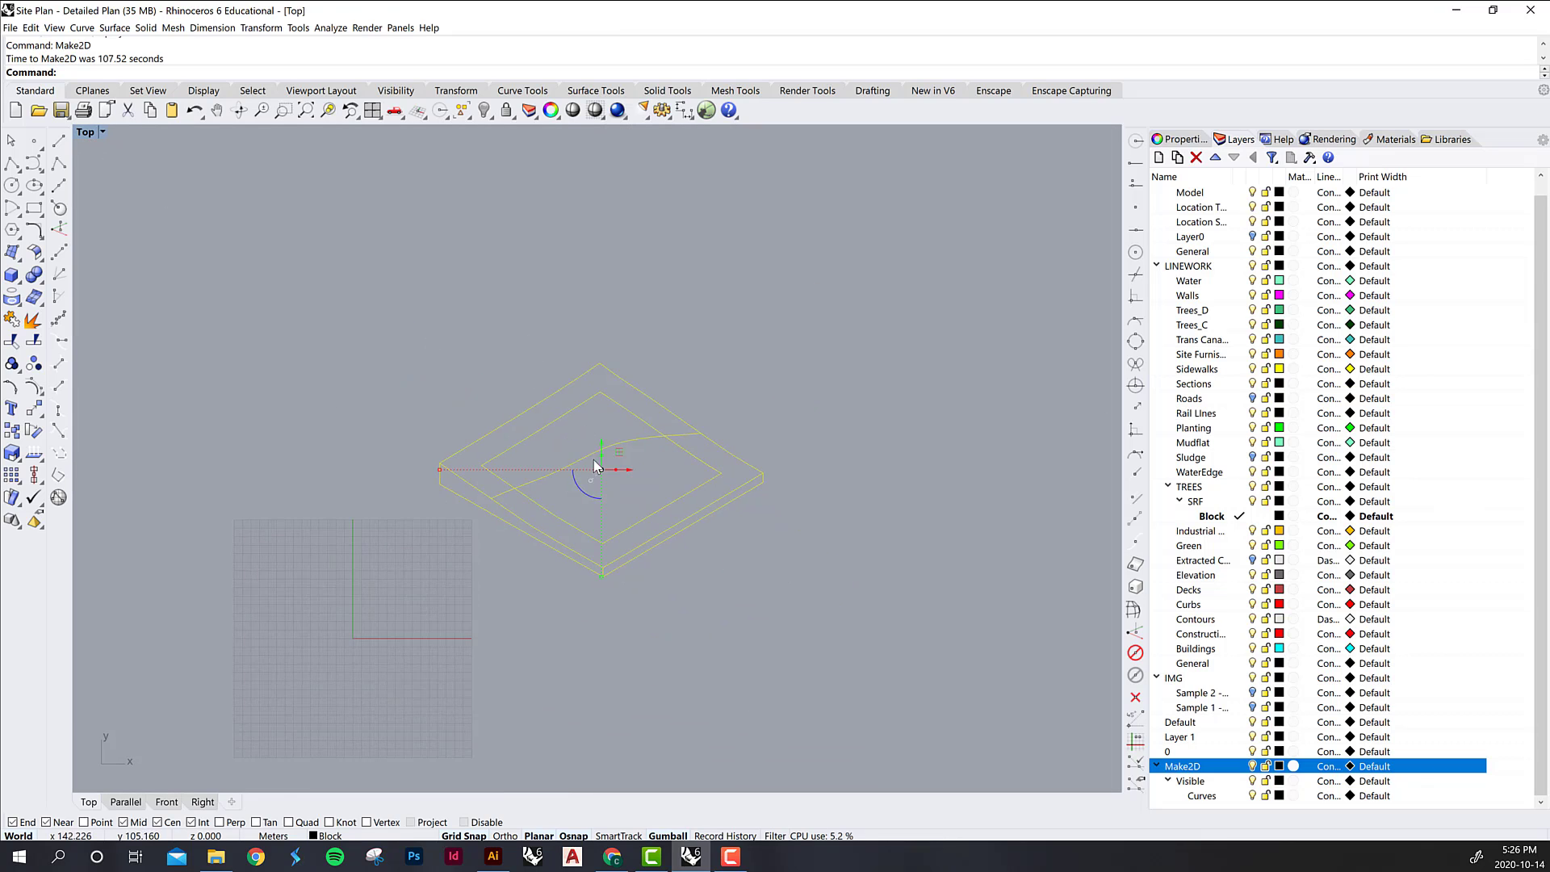
{"action": "scroll", "coordinate": [595, 467], "scroll_direction": "up", "scroll_amount": 4}
{"action": "left_click", "coordinate": [132, 263]}
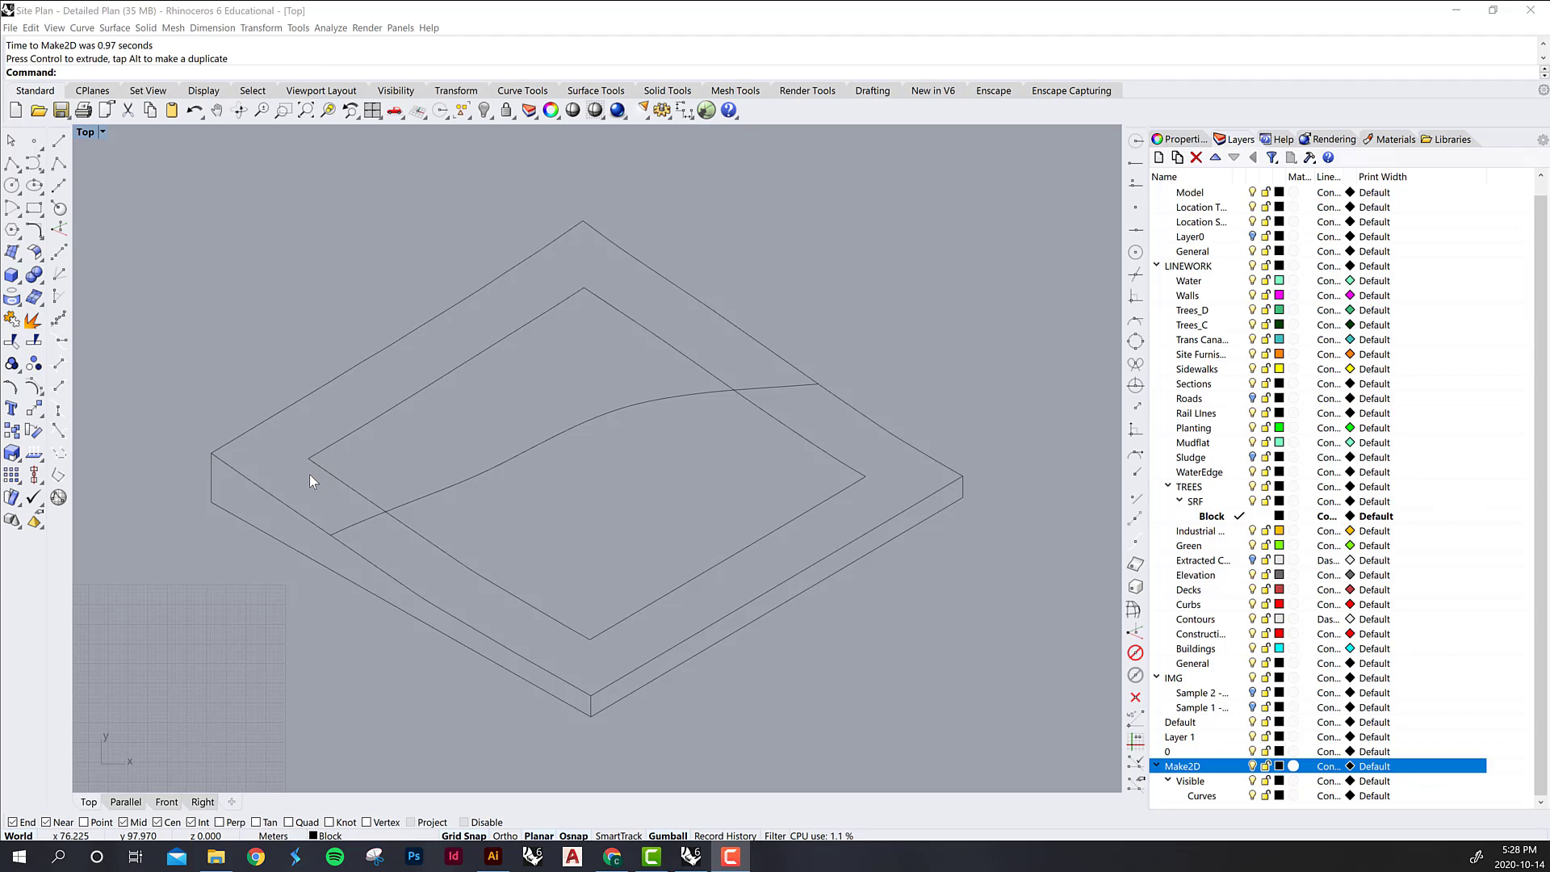
{"action": "scroll", "coordinate": [339, 523], "scroll_direction": "down", "scroll_amount": 3}
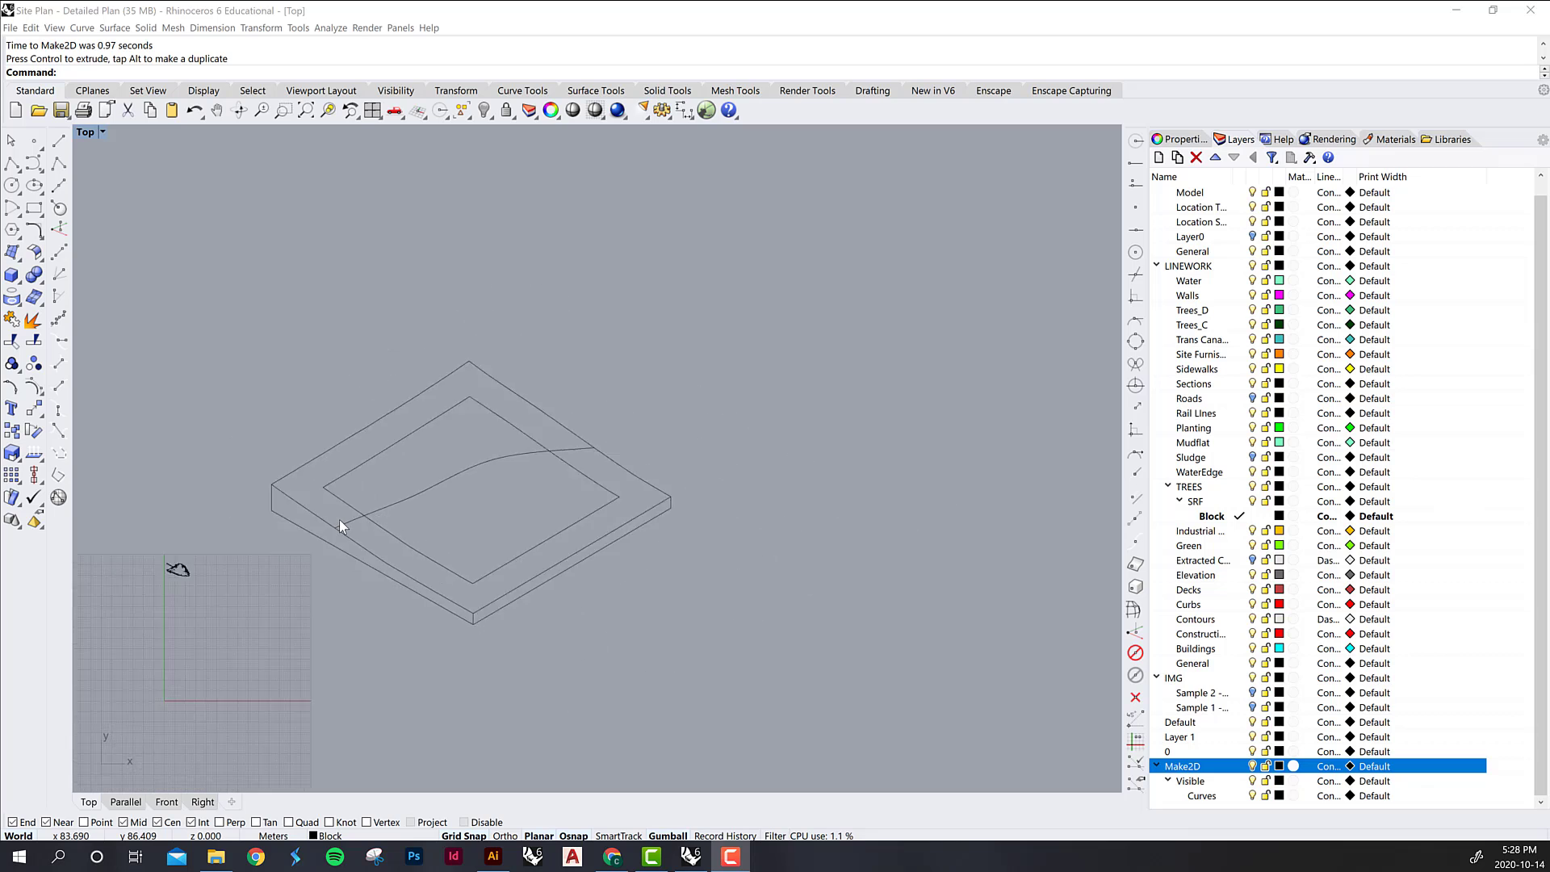
{"action": "scroll", "coordinate": [294, 546], "scroll_direction": "up", "scroll_amount": 2}
{"action": "right_click_drag", "start_coordinate": [242, 526], "coordinate": [714, 549]}
{"action": "scroll", "coordinate": [701, 536], "scroll_direction": "up", "scroll_amount": 1}
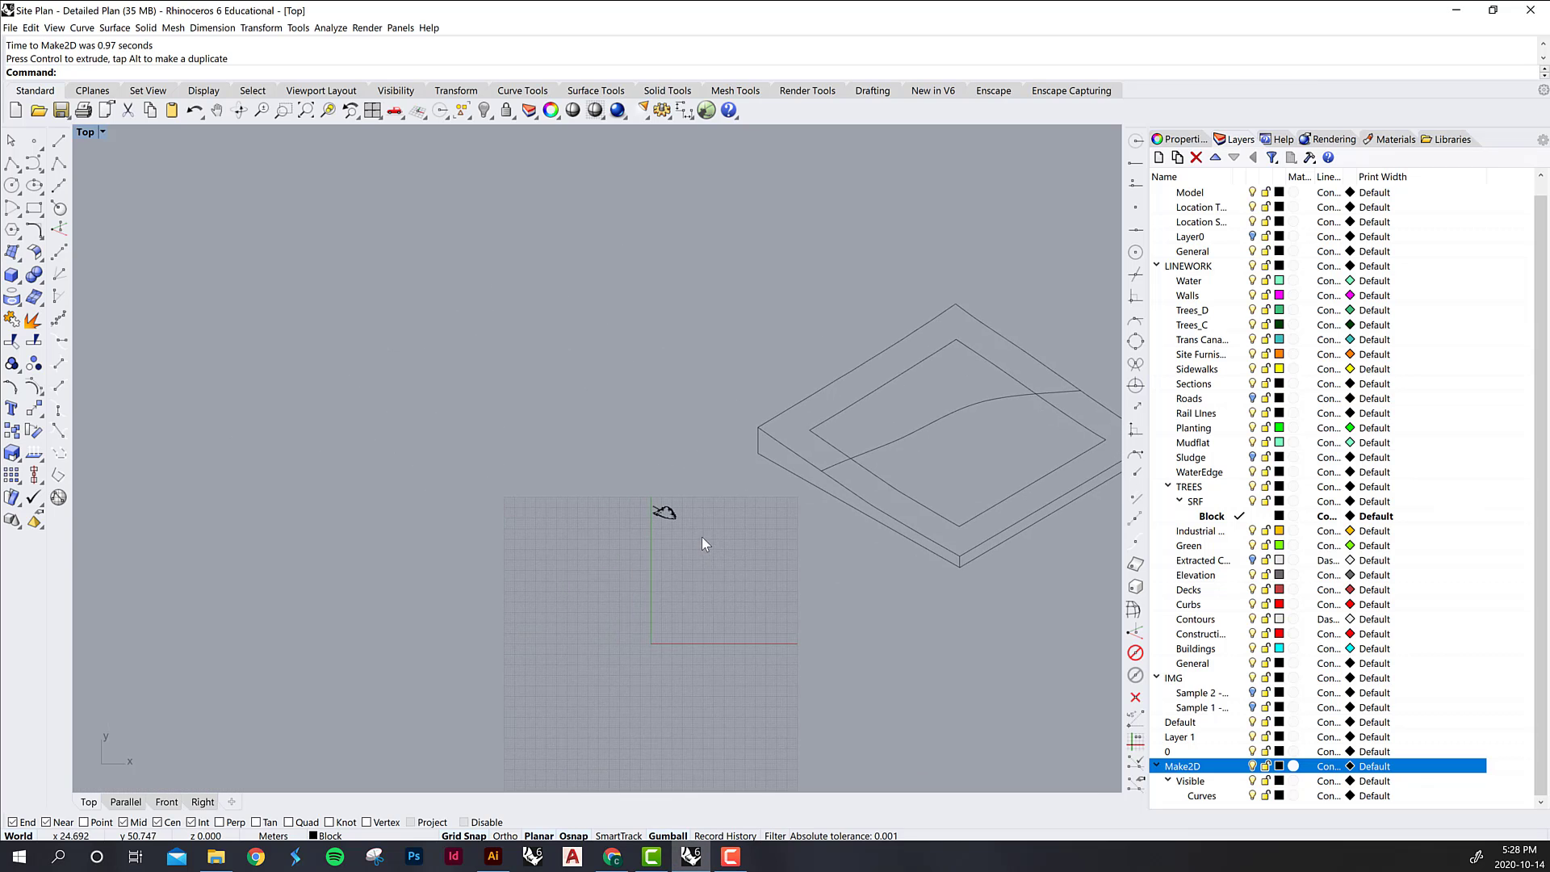
{"action": "scroll", "coordinate": [565, 557], "scroll_direction": "down", "scroll_amount": 2}
{"action": "scroll", "coordinate": [545, 541], "scroll_direction": "up", "scroll_amount": 3}
{"action": "scroll", "coordinate": [540, 538], "scroll_direction": "down", "scroll_amount": 2}
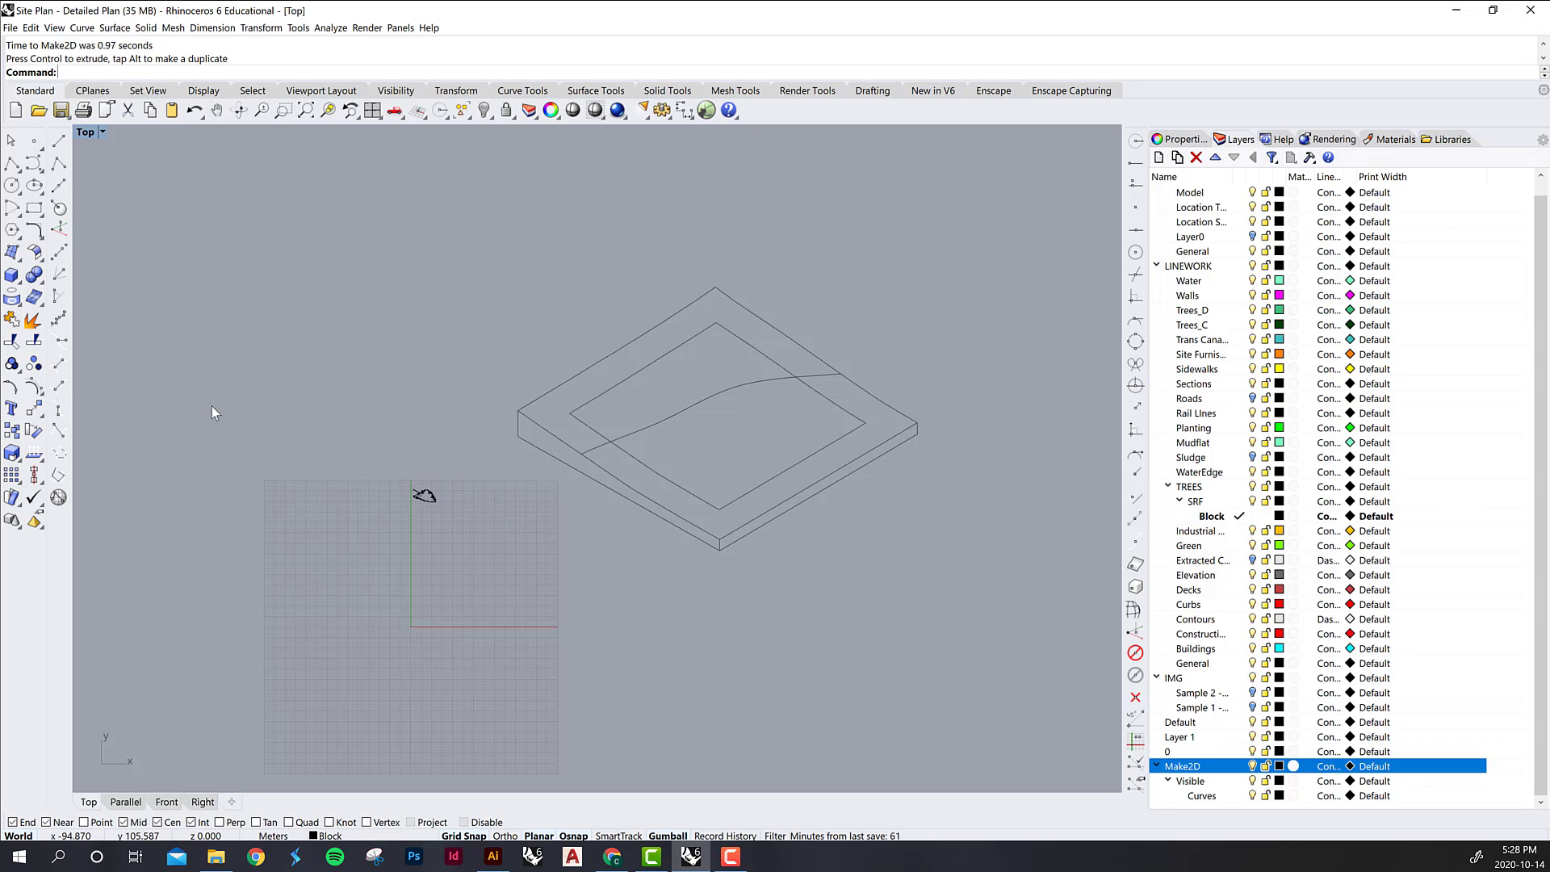
{"action": "left_click_drag", "start_coordinate": [387, 468], "coordinate": [475, 535]}
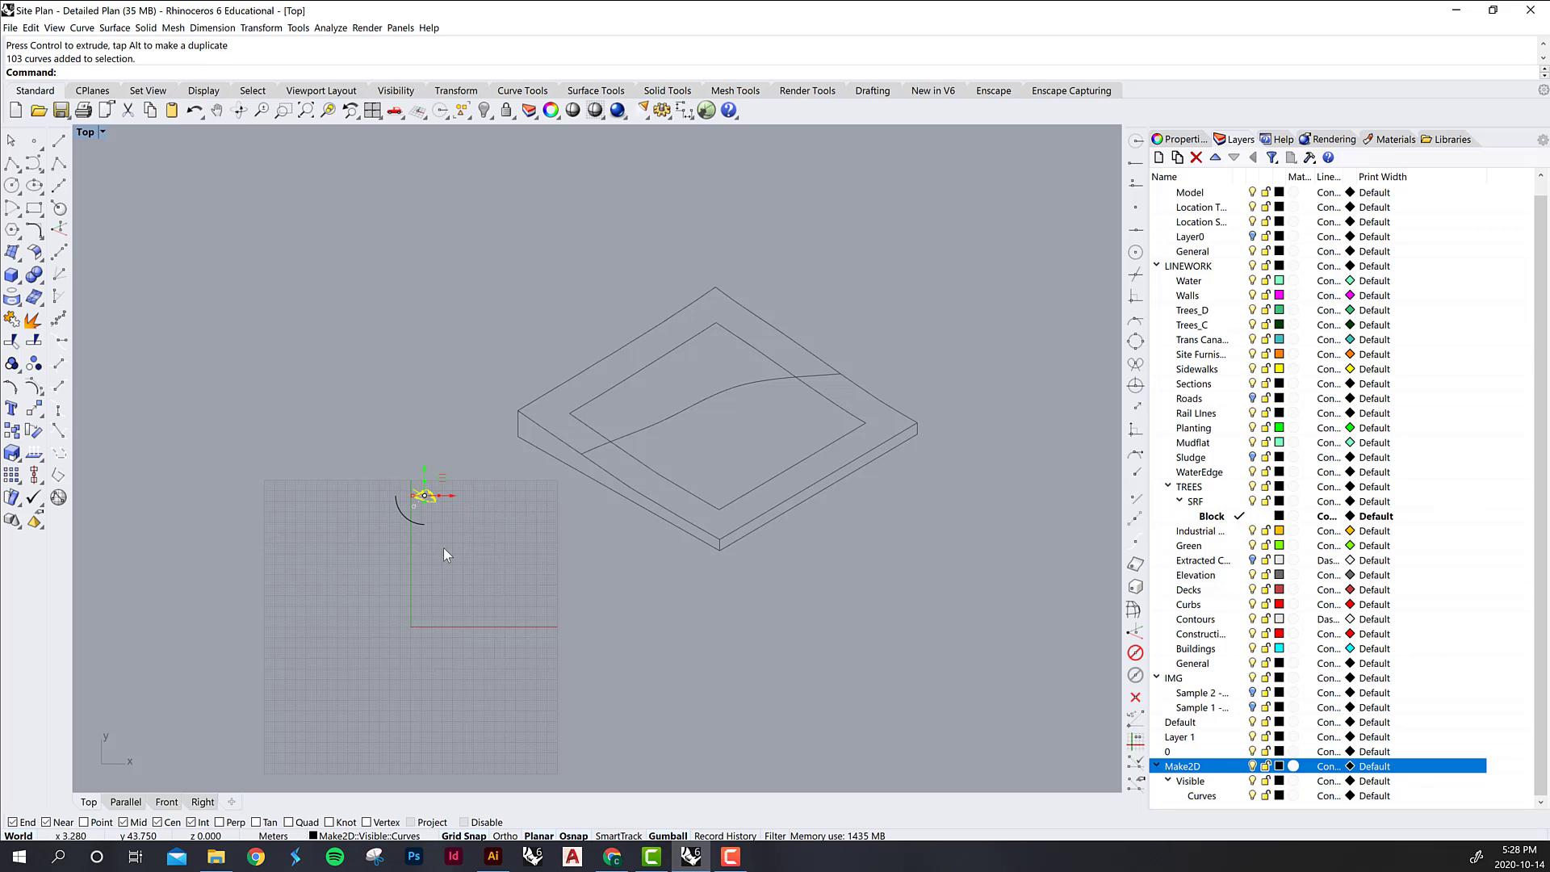
{"action": "left_click", "coordinate": [501, 525]}
{"action": "left_click_drag", "start_coordinate": [464, 557], "coordinate": [467, 562]}
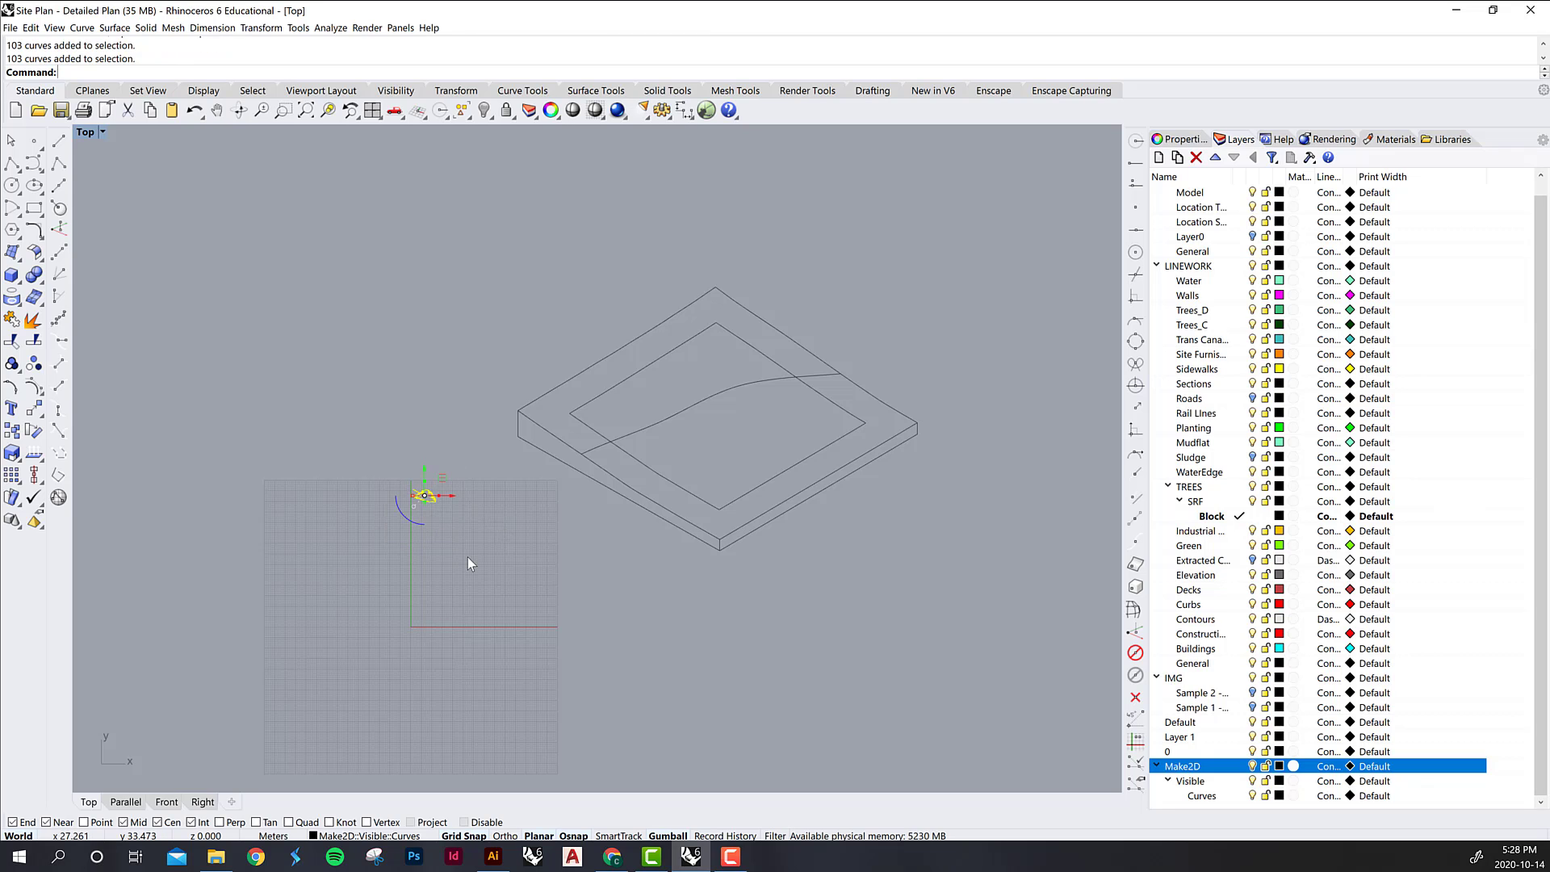
{"action": "key", "text": "Escape"}
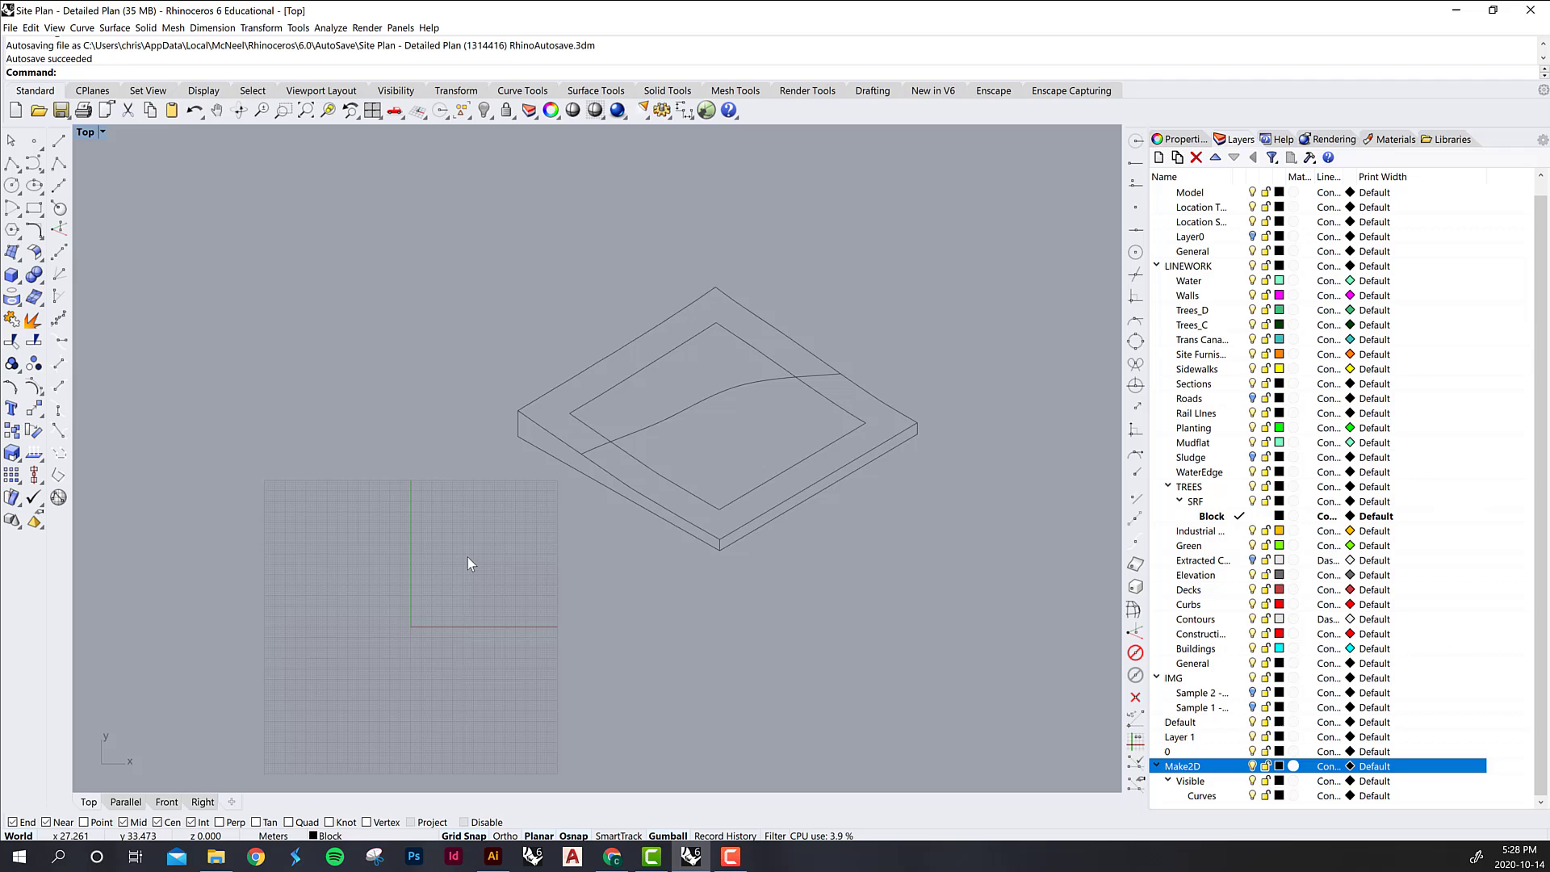
- Restore the four-view layout, then maximize the Parallel viewport showing the site slab and trees
{"action": "double_click", "coordinate": [84, 133]}
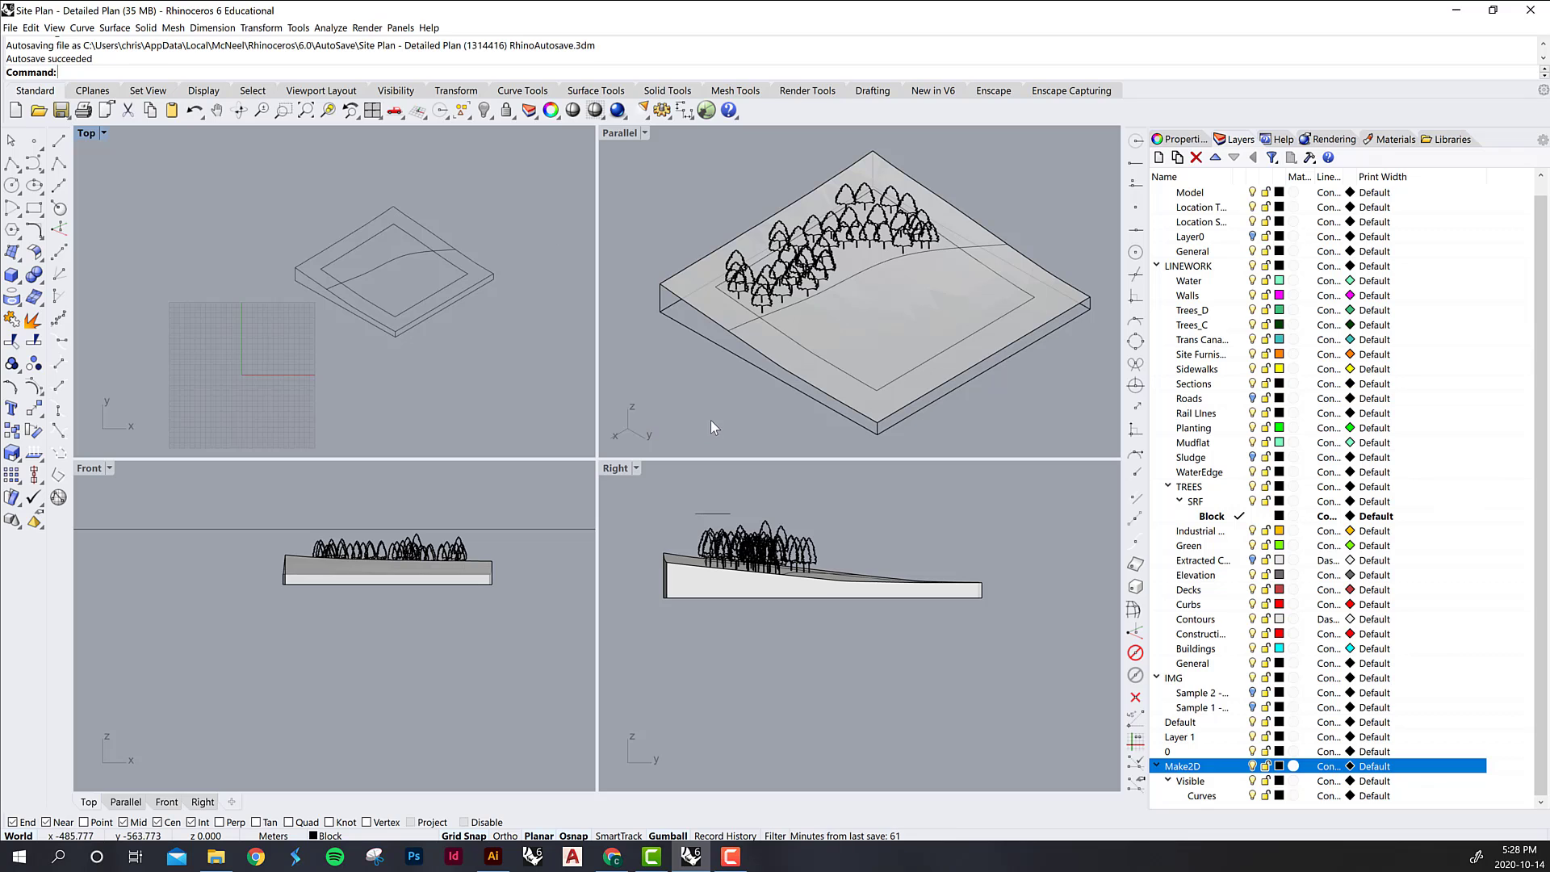
{"action": "double_click", "coordinate": [621, 132]}
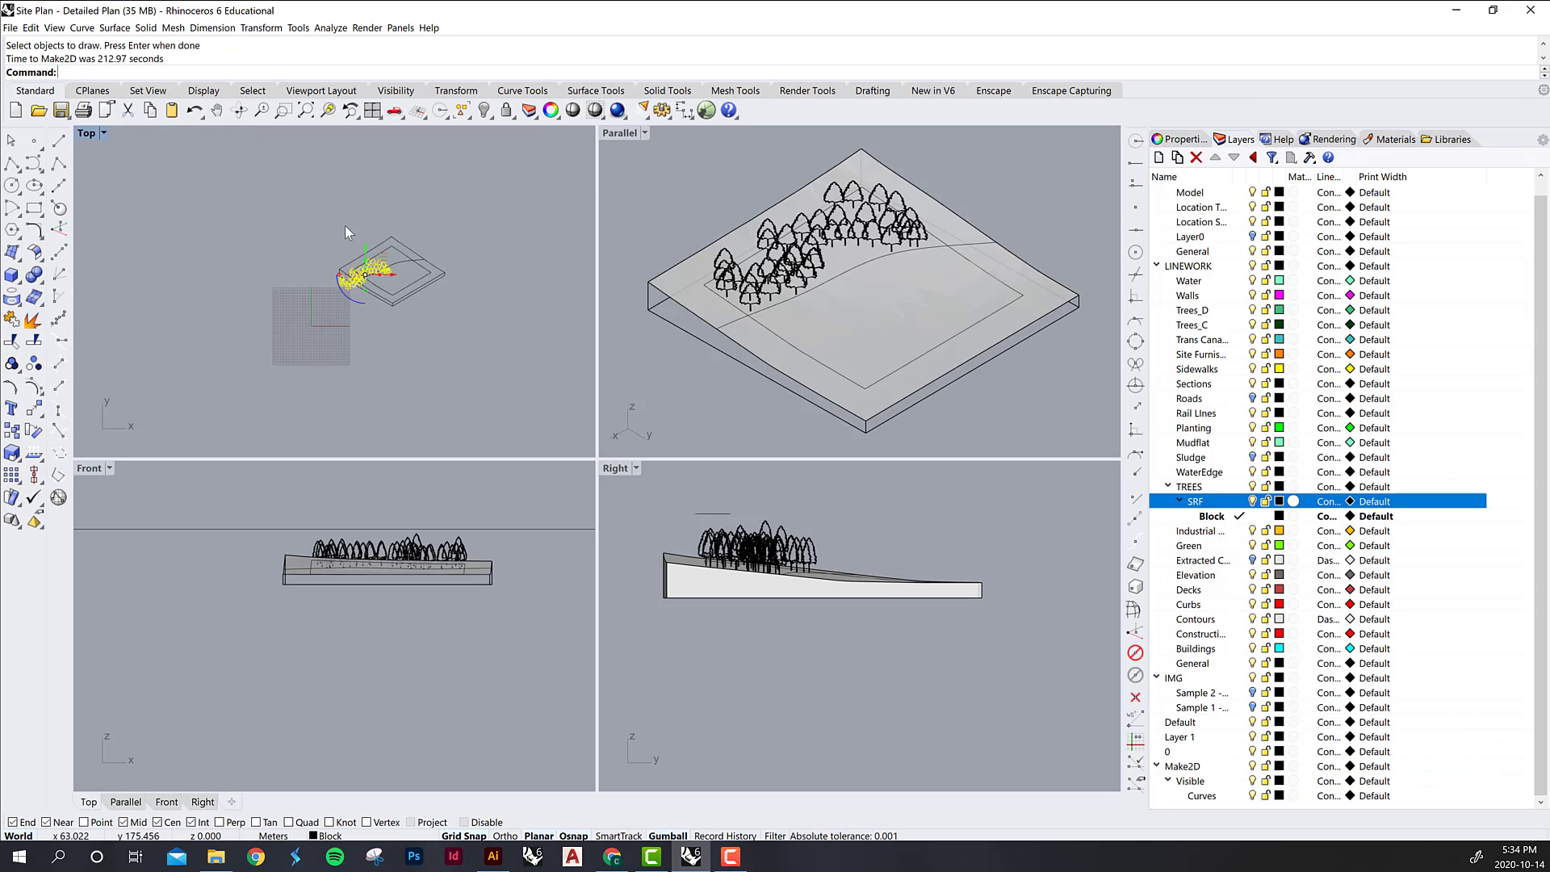
- Zoom and pan the Top view over the Make2D linework, clearing the tree selection
{"action": "scroll", "coordinate": [345, 220], "scroll_direction": "up", "scroll_amount": 2}
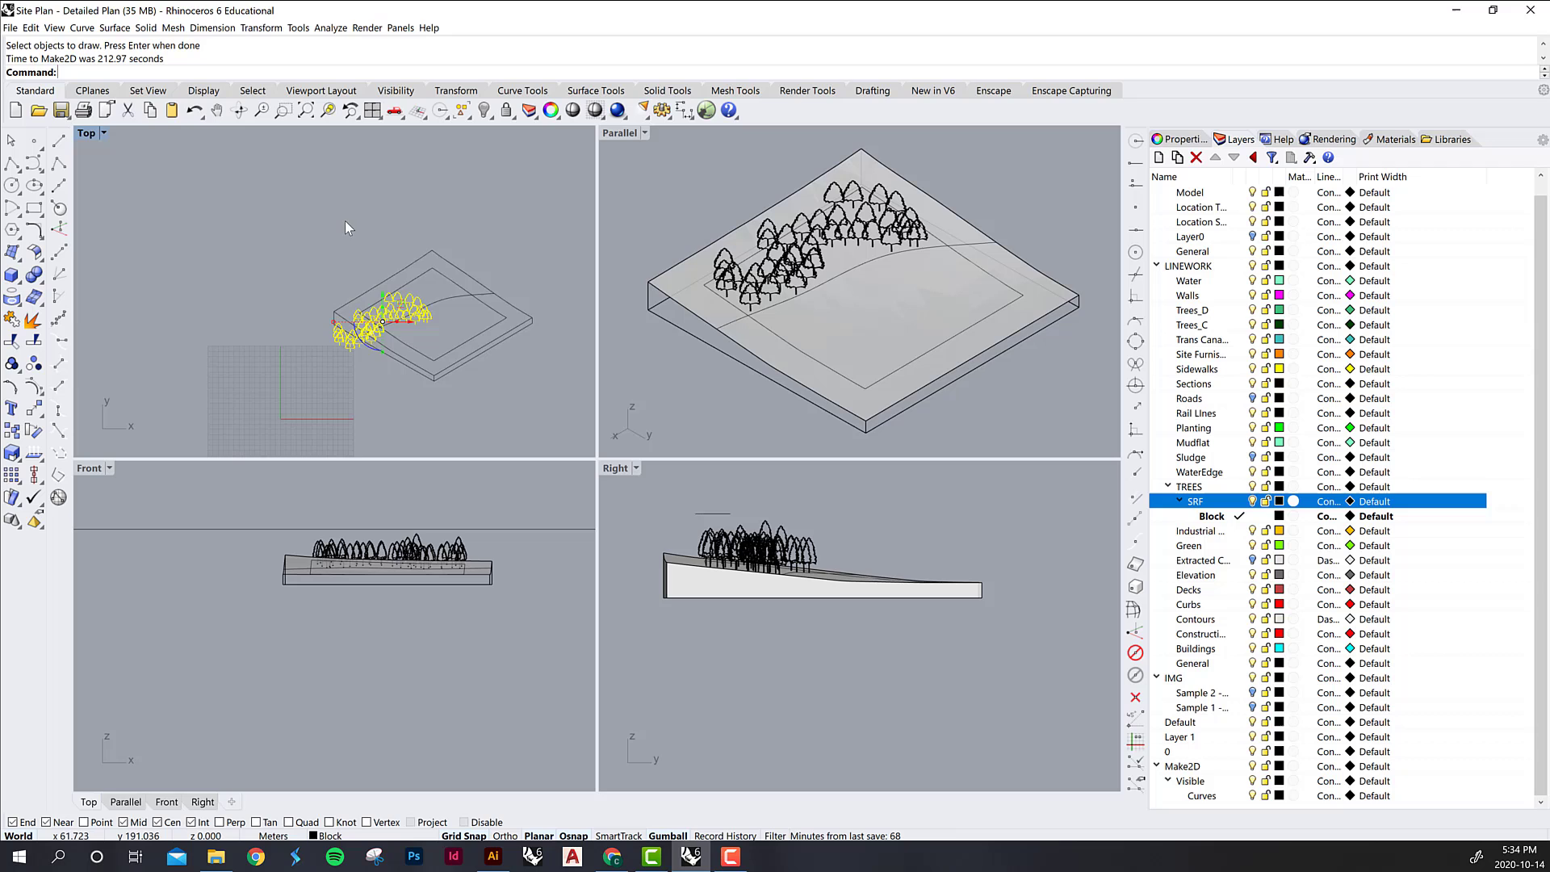
{"action": "scroll", "coordinate": [382, 303], "scroll_direction": "up", "scroll_amount": 2}
{"action": "right_click_drag", "start_coordinate": [521, 391], "coordinate": [444, 362]}
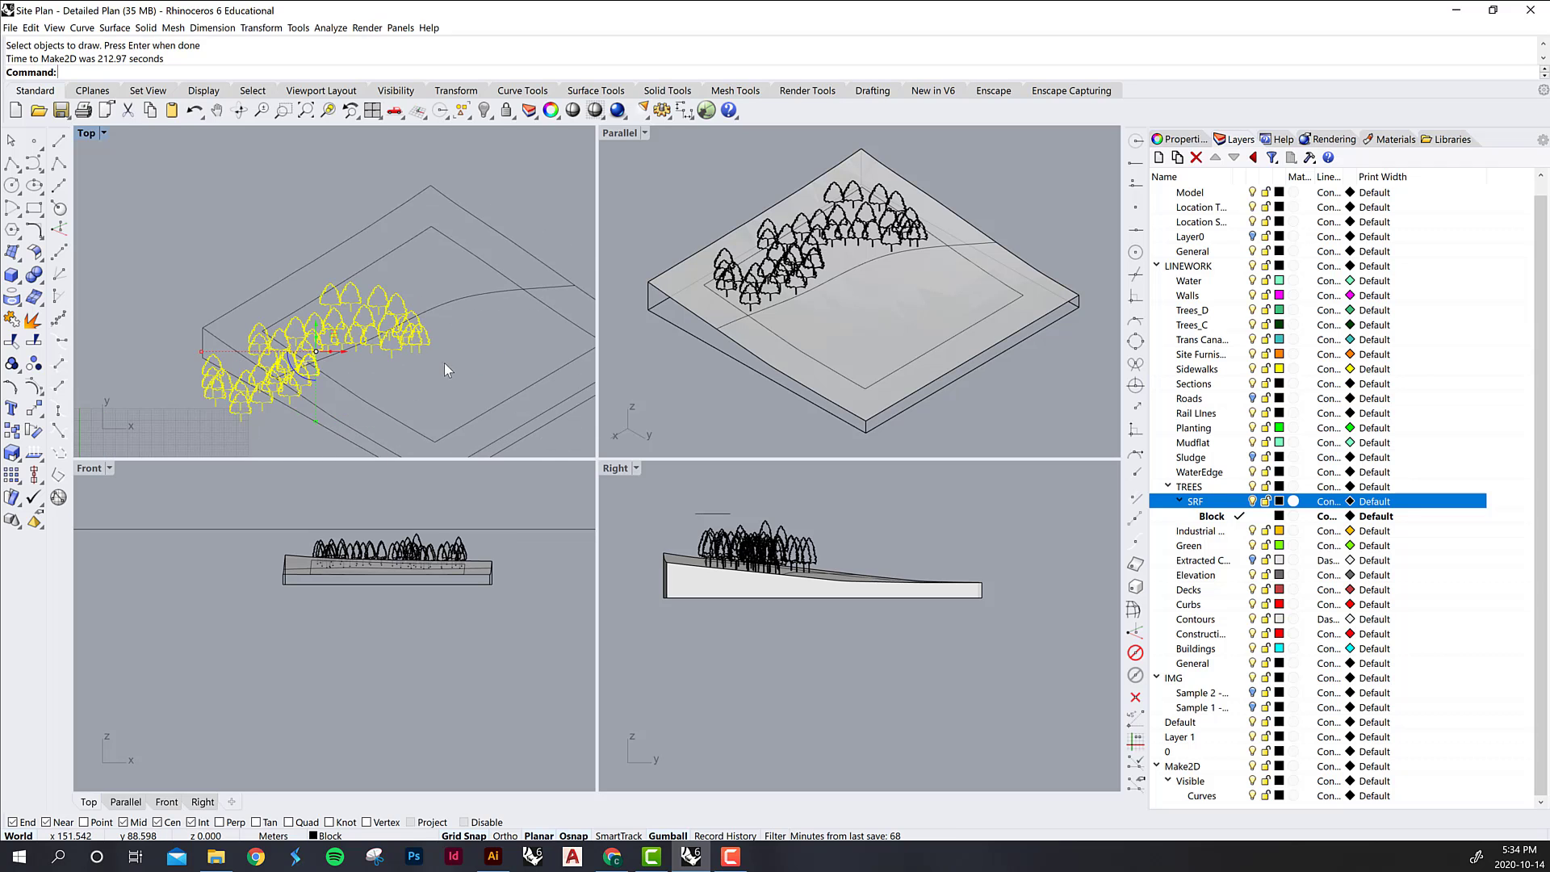
{"action": "scroll", "coordinate": [441, 355], "scroll_direction": "up", "scroll_amount": 3}
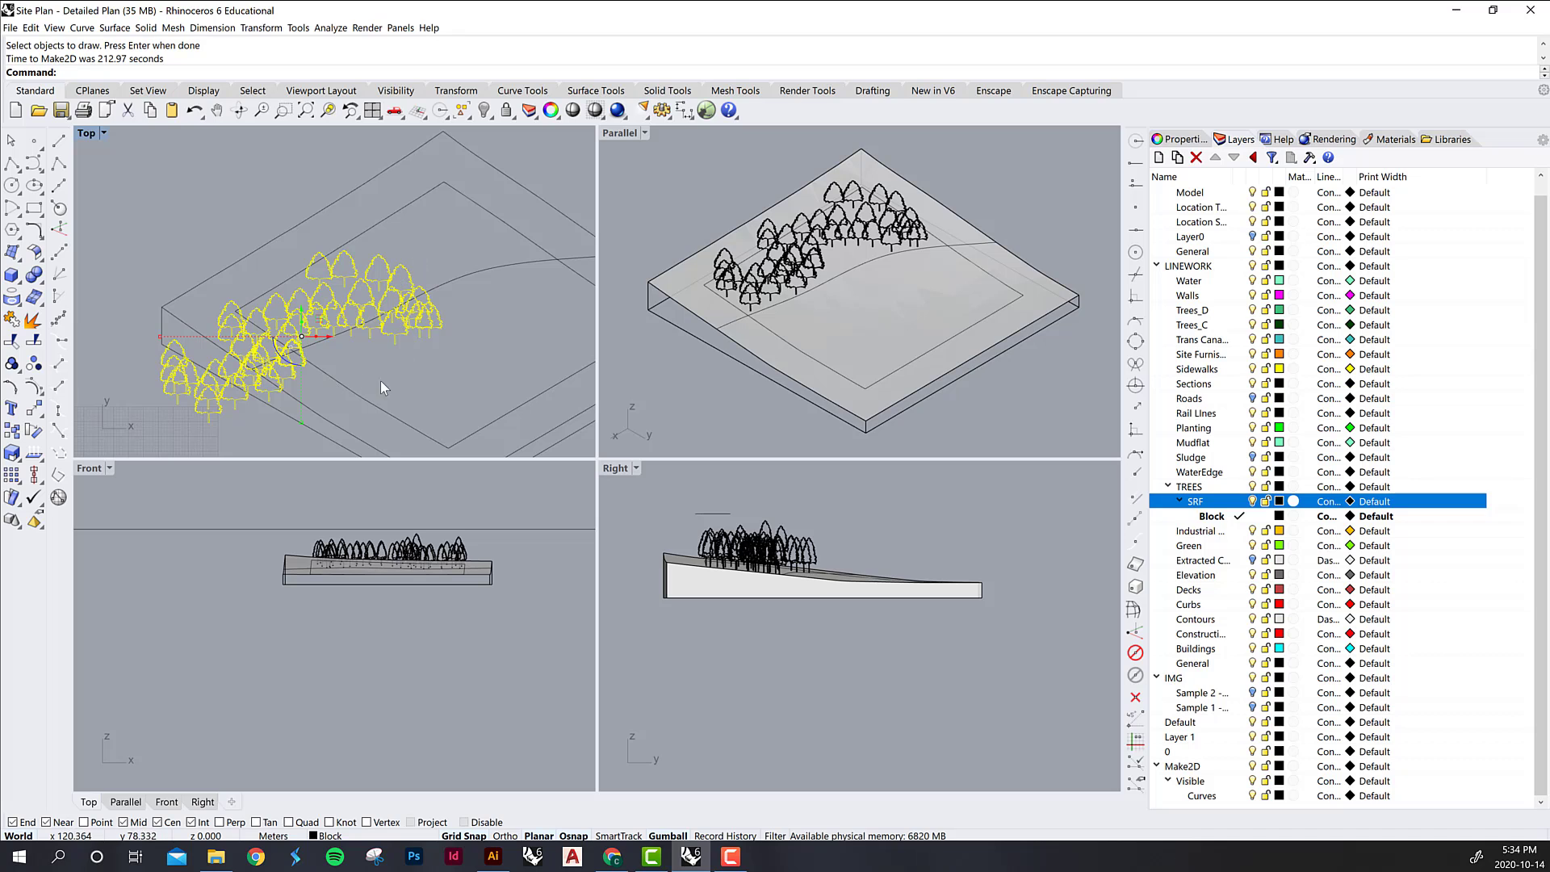
{"action": "key", "text": "Escape"}
{"action": "scroll", "coordinate": [399, 357], "scroll_direction": "down", "scroll_amount": 2}
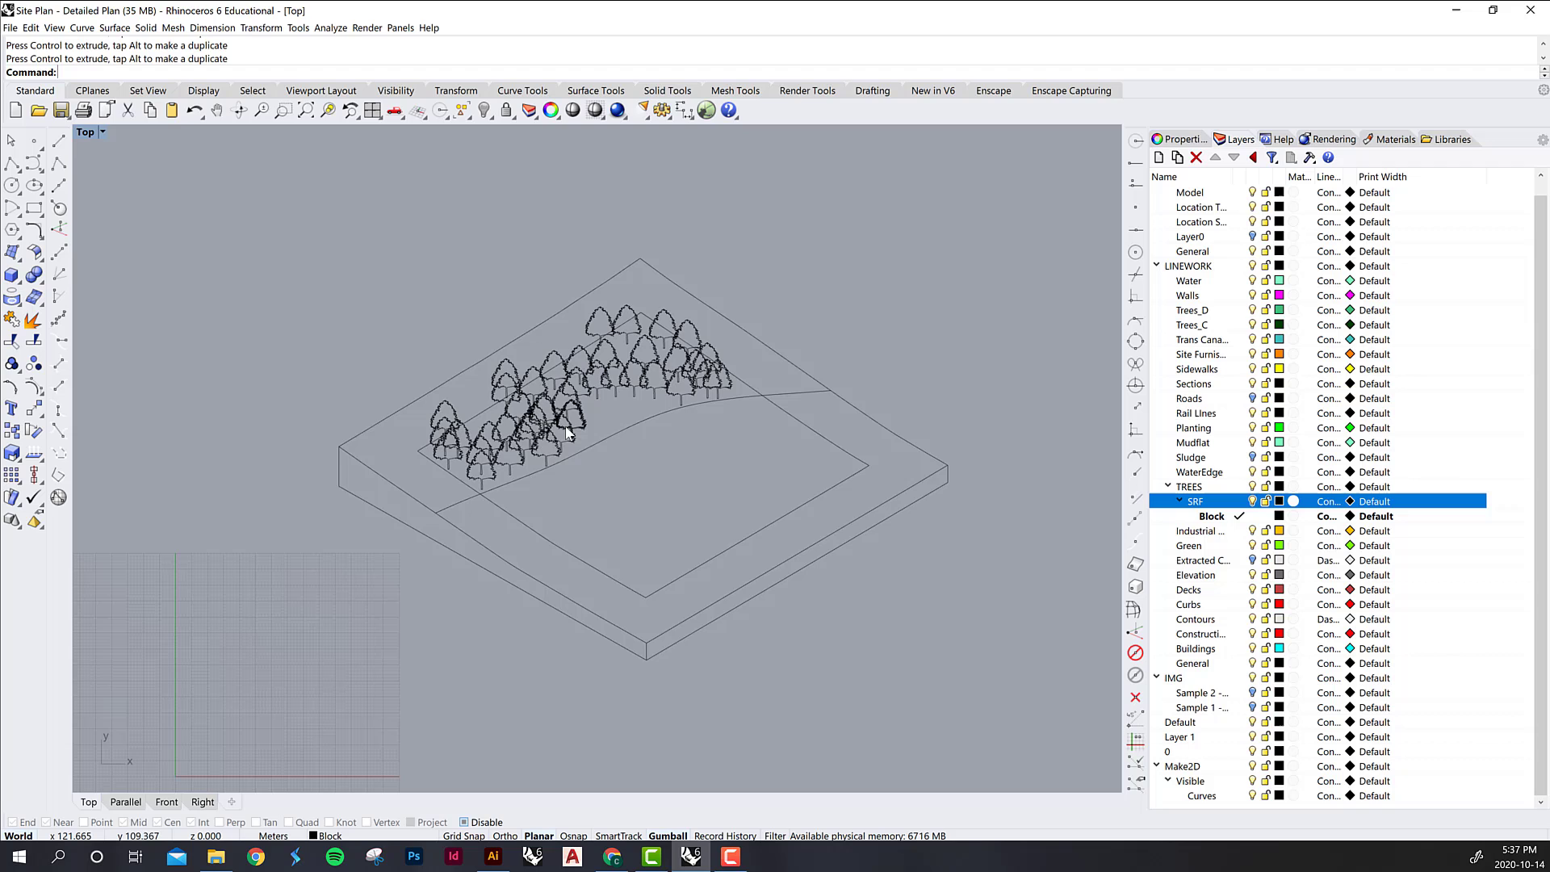
- Select one tree's canopy and trunk curves and group them with the Group command
{"action": "scroll", "coordinate": [552, 452], "scroll_direction": "up", "scroll_amount": 10}
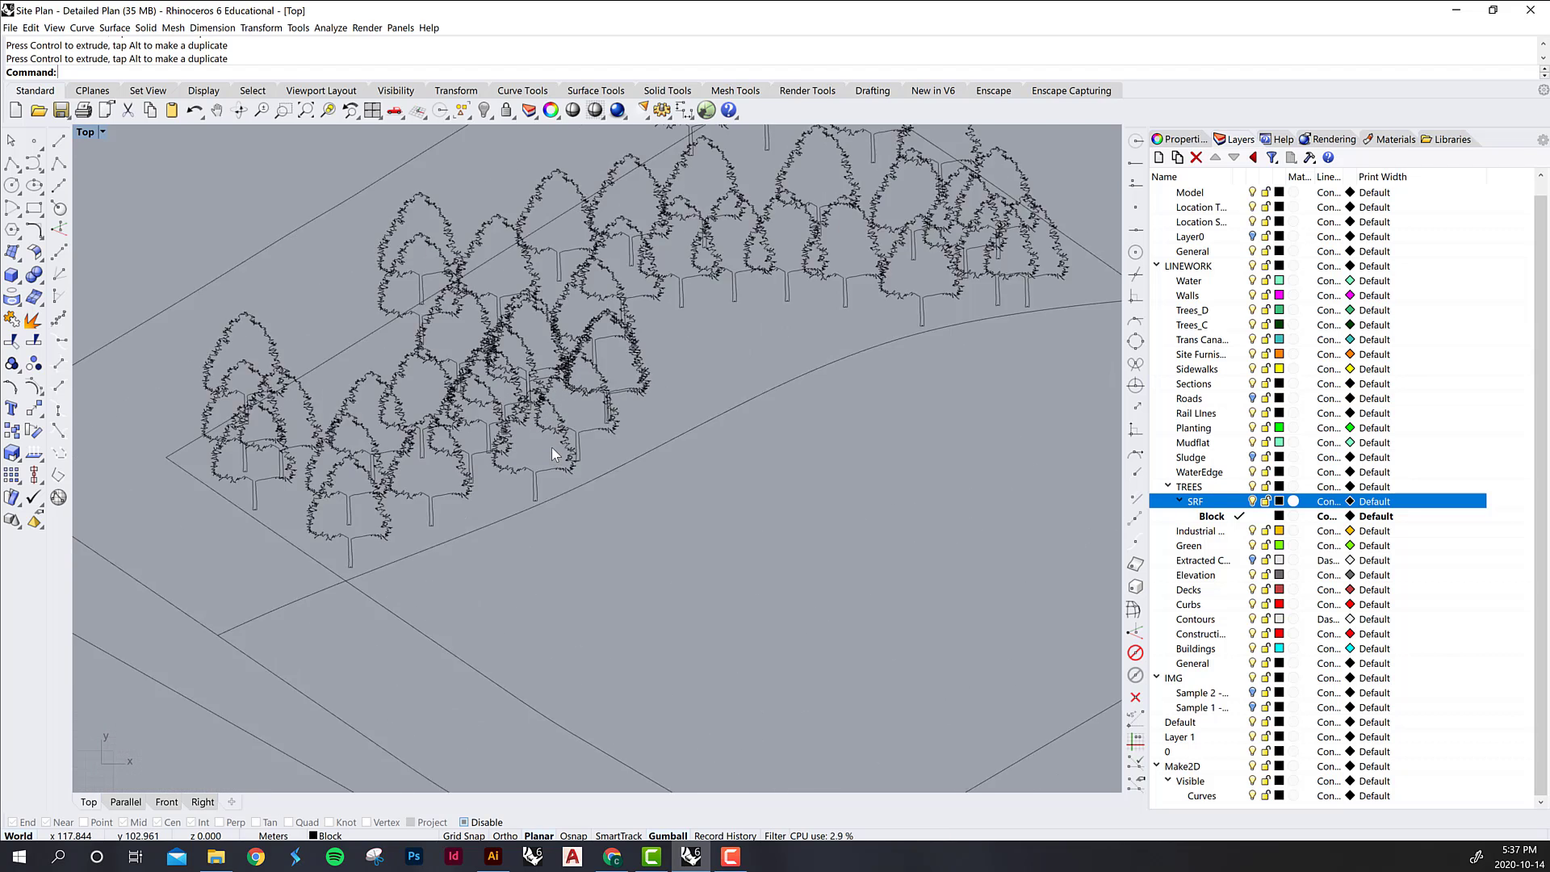
{"action": "scroll", "coordinate": [552, 454], "scroll_direction": "up", "scroll_amount": 3}
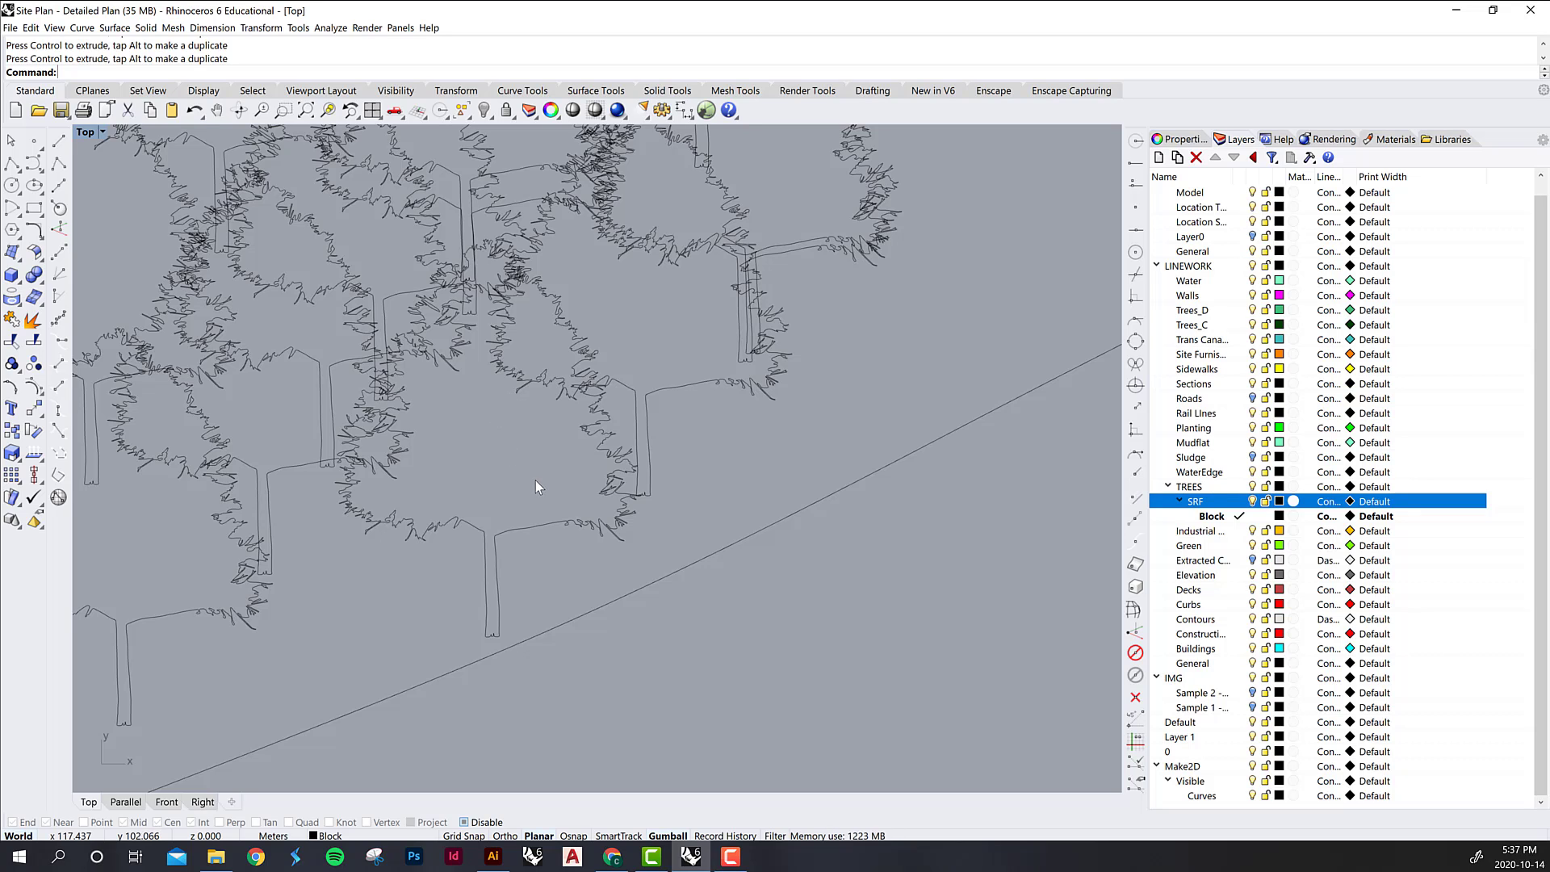
{"action": "left_click", "coordinate": [478, 531]}
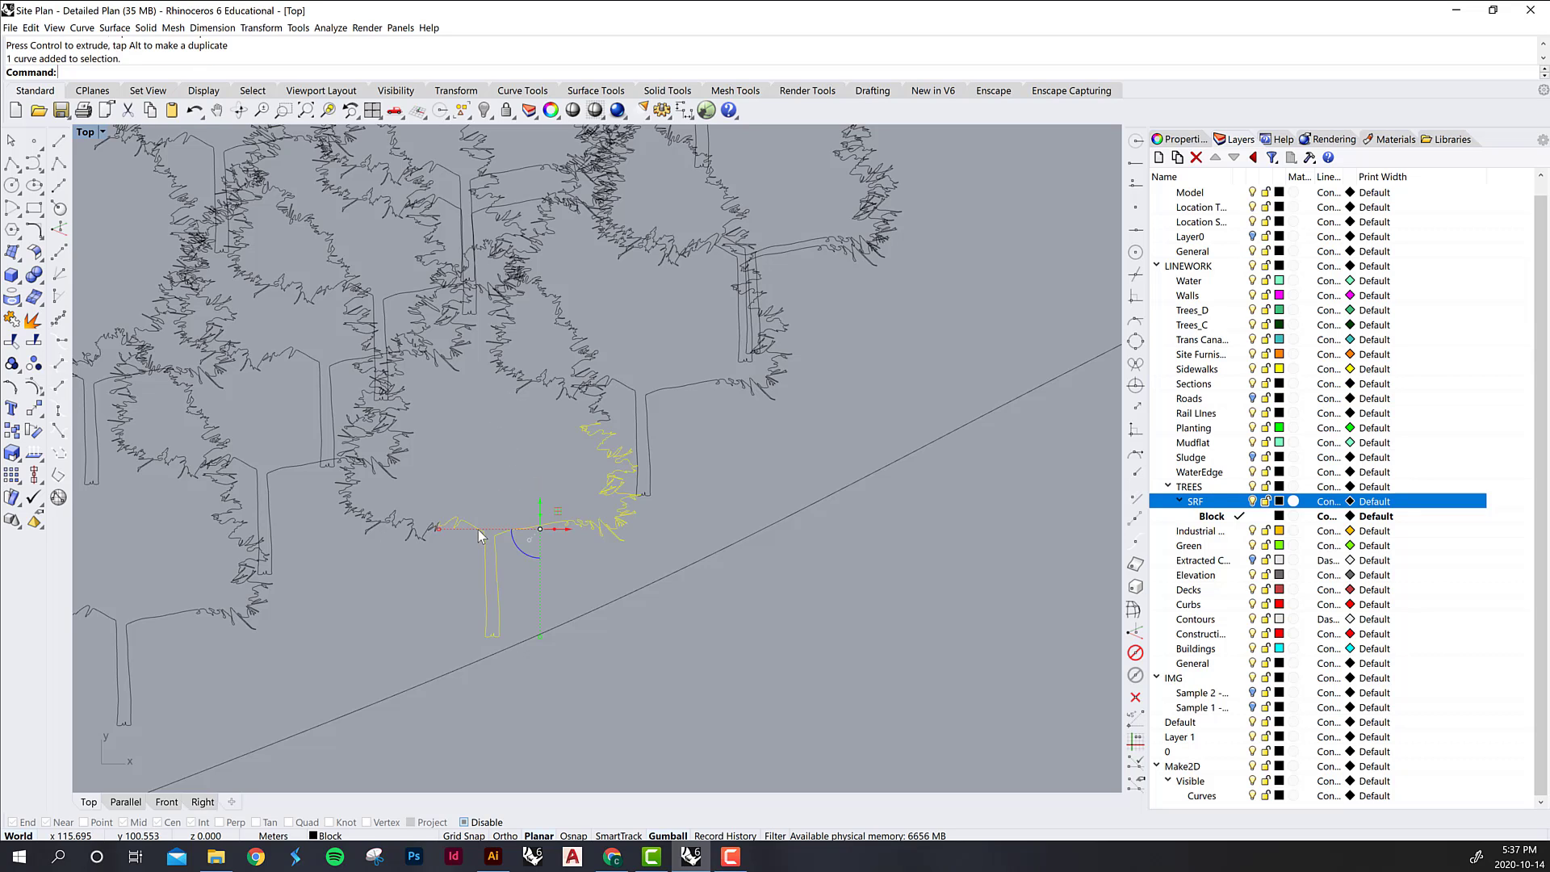
{"action": "left_click", "coordinate": [419, 530], "text": "shift"}
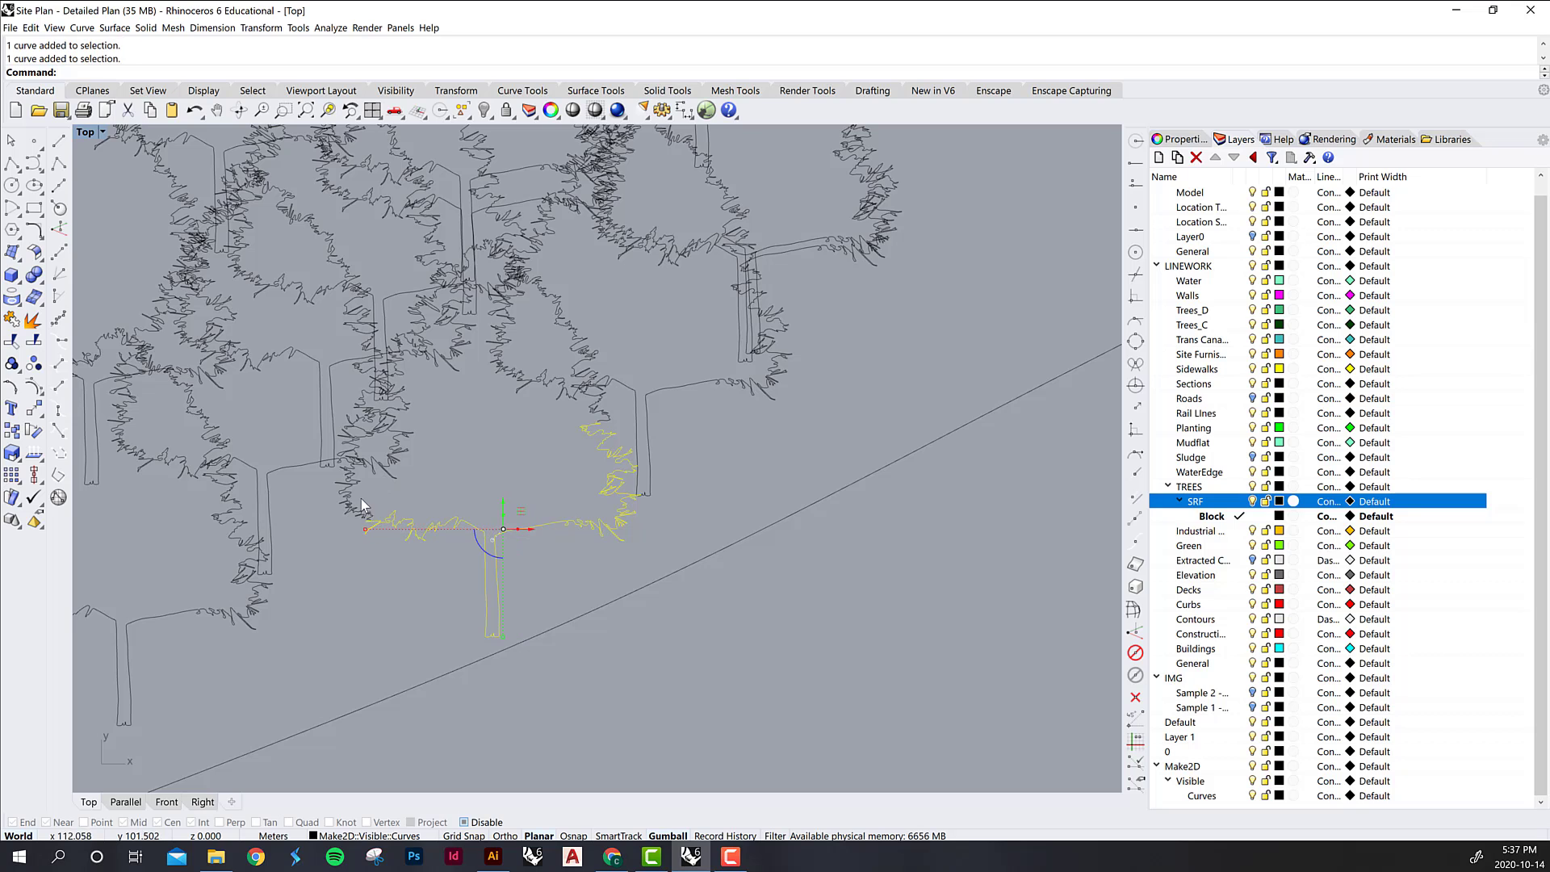
{"action": "key", "text": "Escape"}
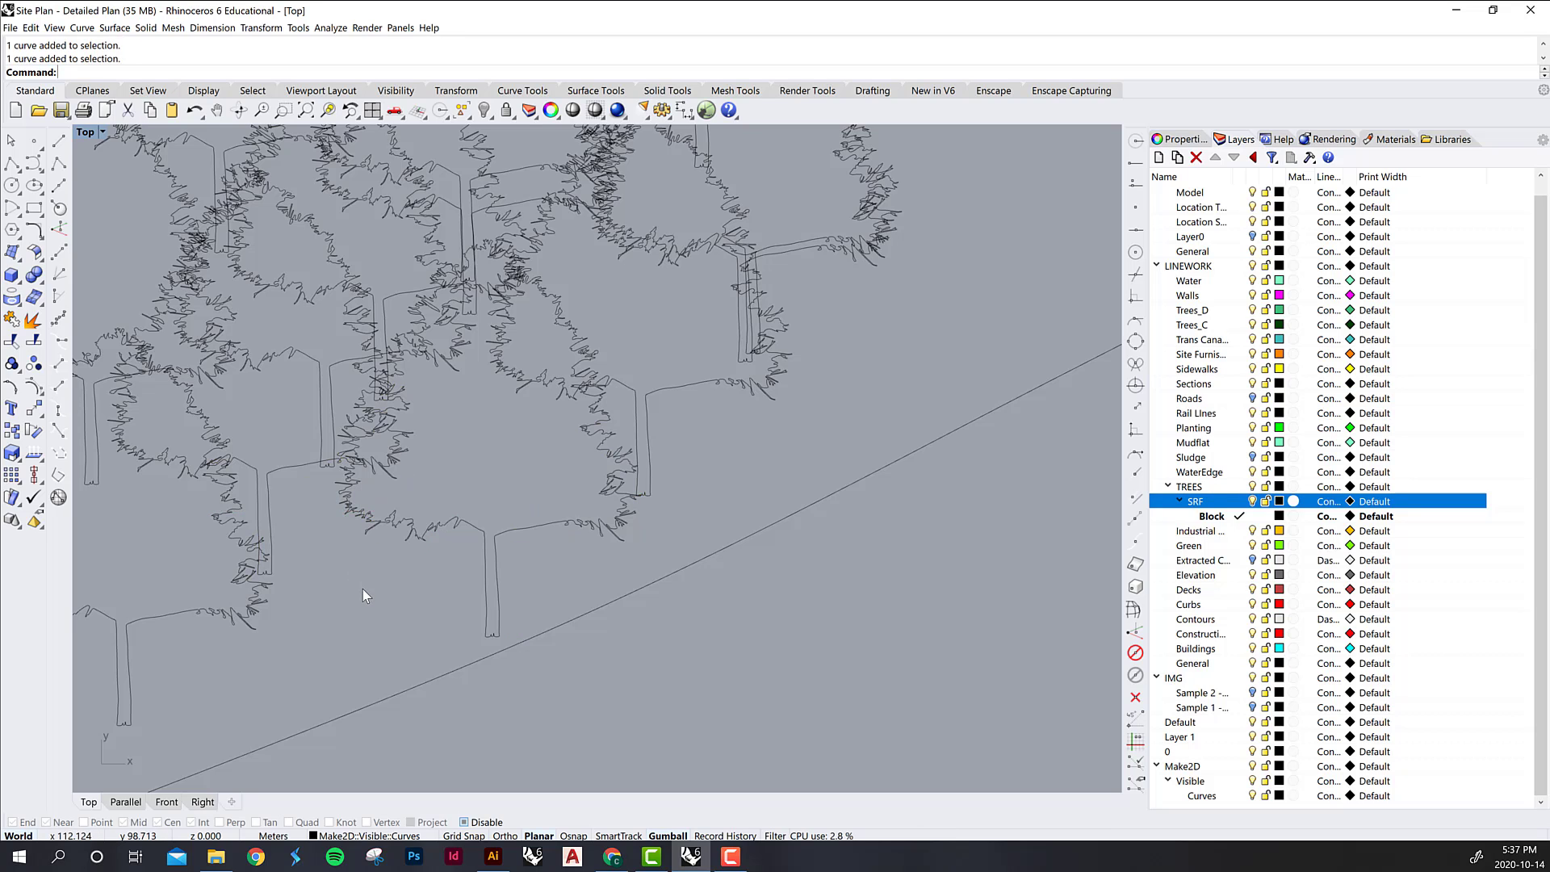
{"action": "left_click", "coordinate": [344, 491]}
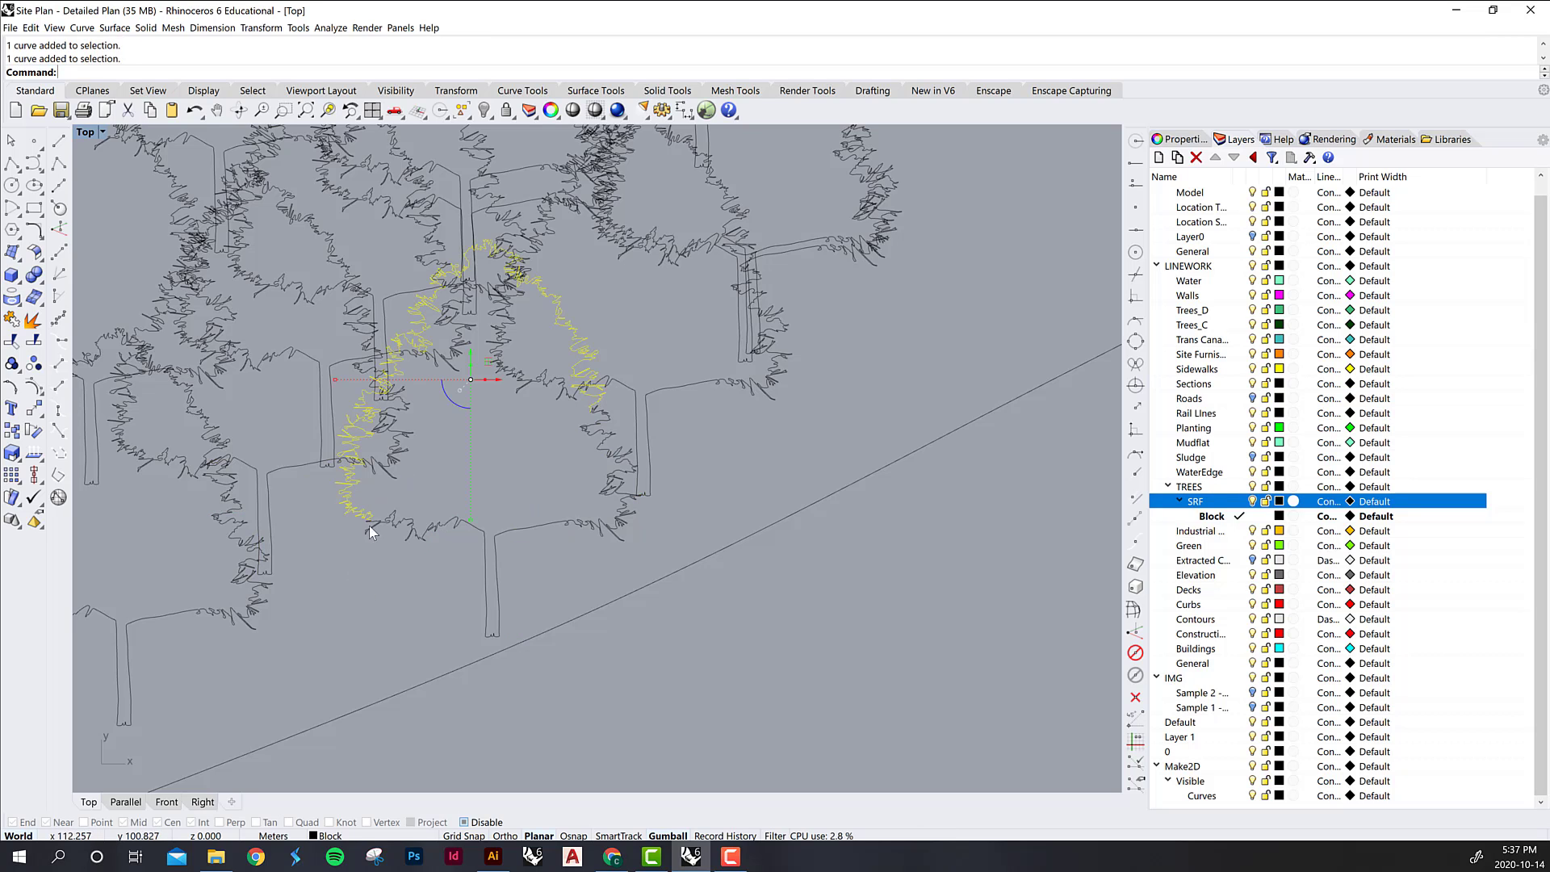
{"action": "left_click", "coordinate": [595, 423], "text": "shift"}
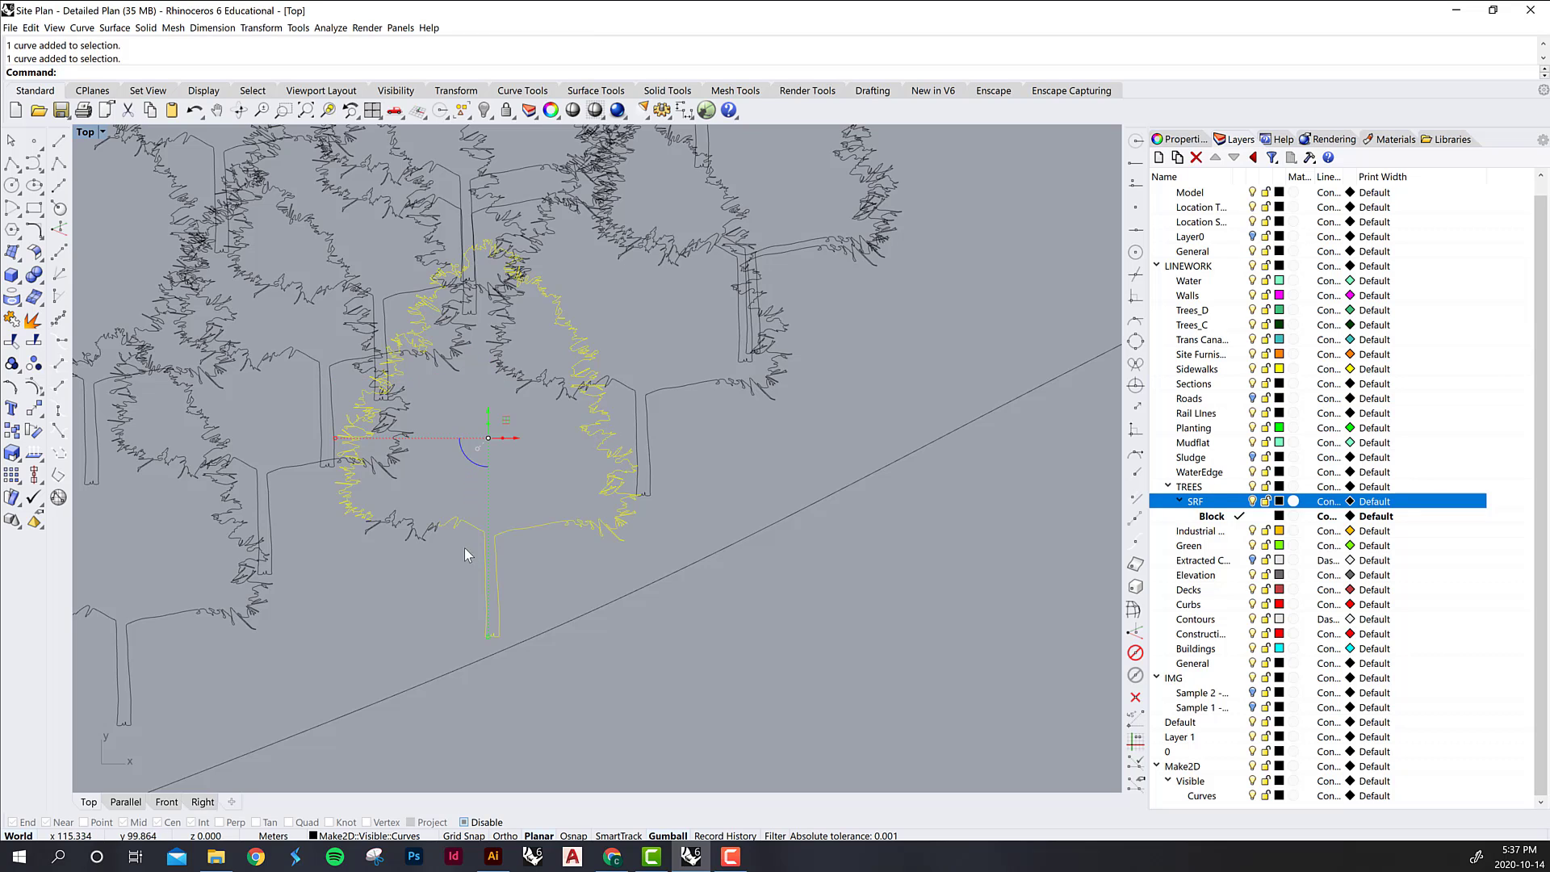
{"action": "mouse_move", "coordinate": [368, 487]}
{"action": "left_mouse_down"}
{"action": "mouse_move", "coordinate": [449, 568]}
{"action": "mouse_move", "coordinate": [354, 502]}
{"action": "left_mouse_up"}
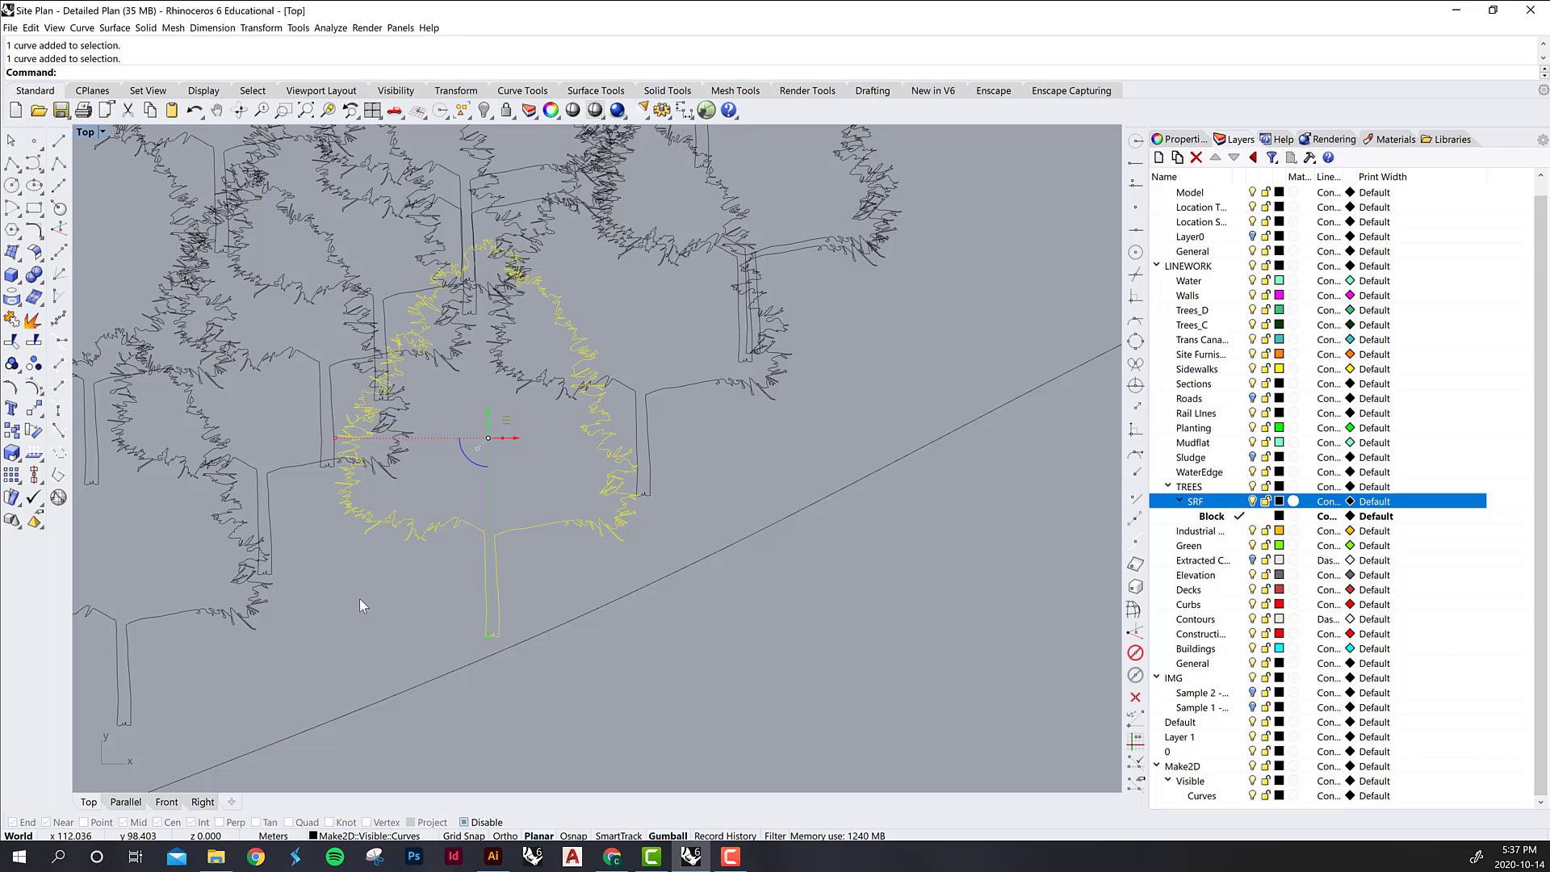
{"action": "type", "text": "Group"}
{"action": "key", "text": "Return"}
{"action": "left_click", "coordinate": [731, 487]}
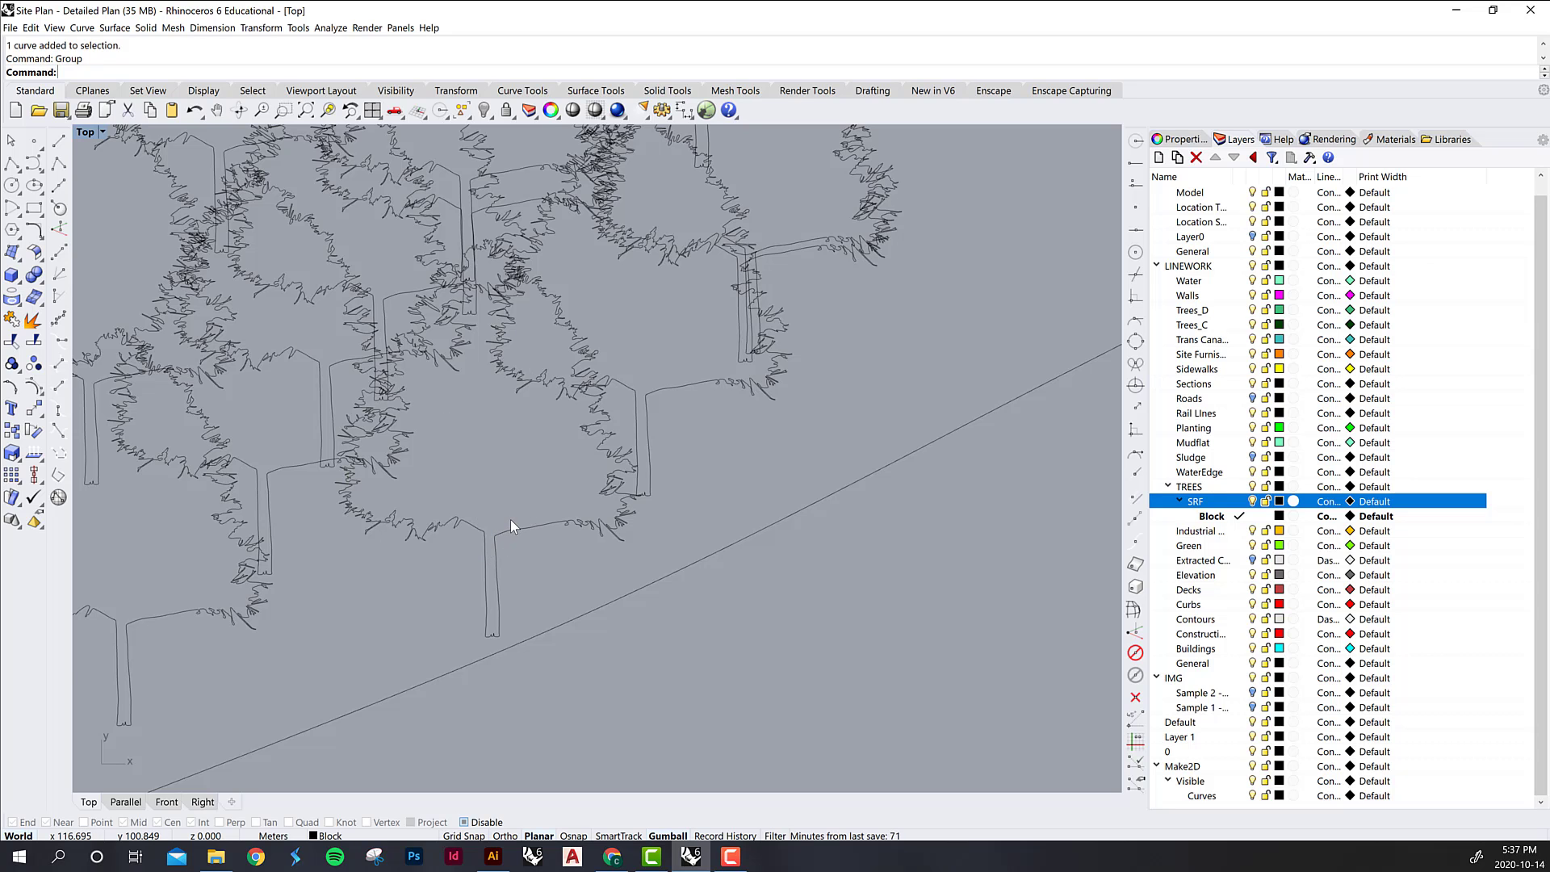
- Window-select all 332 curves and Export Selected with Adobe Illustrator (*.ai) as the file type
{"action": "scroll", "coordinate": [511, 517], "scroll_direction": "down", "scroll_amount": 8}
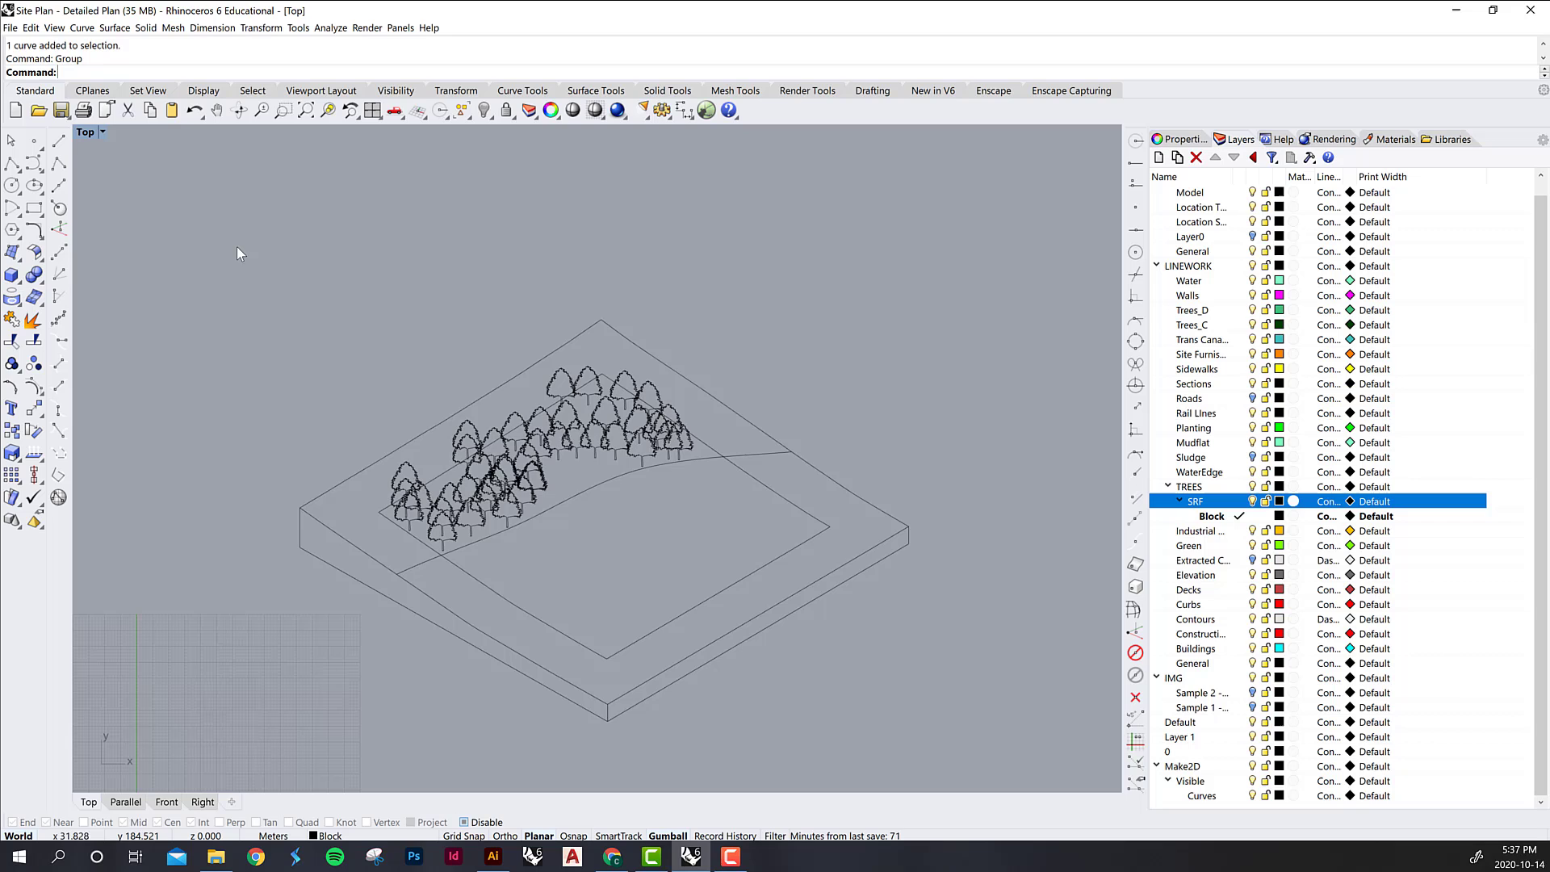
{"action": "left_click_drag", "start_coordinate": [836, 699], "coordinate": [944, 773]}
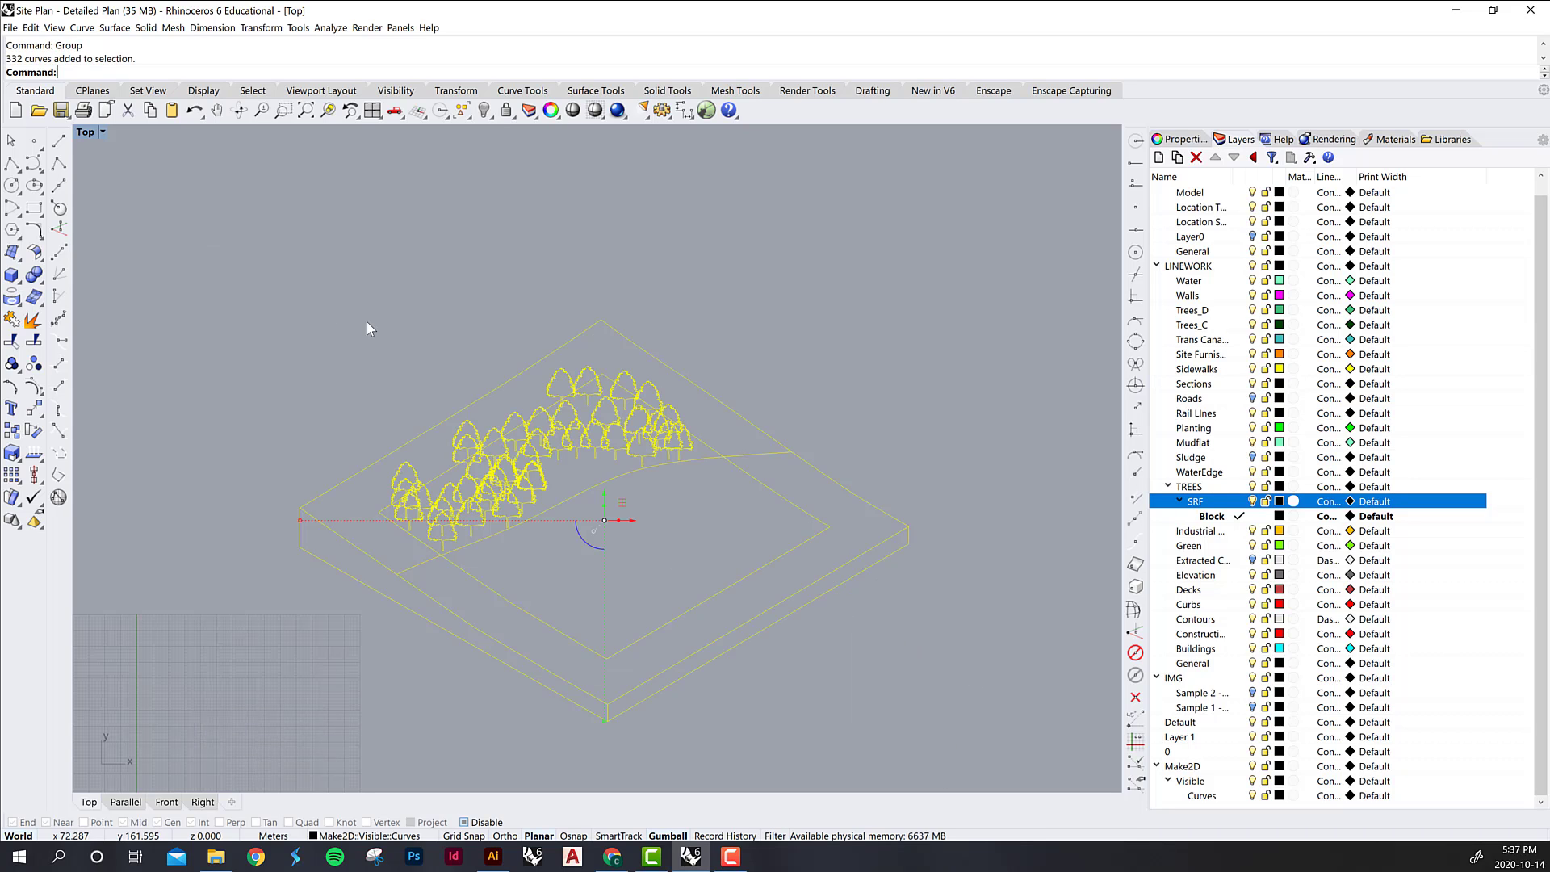
{"action": "left_click", "coordinate": [11, 28]}
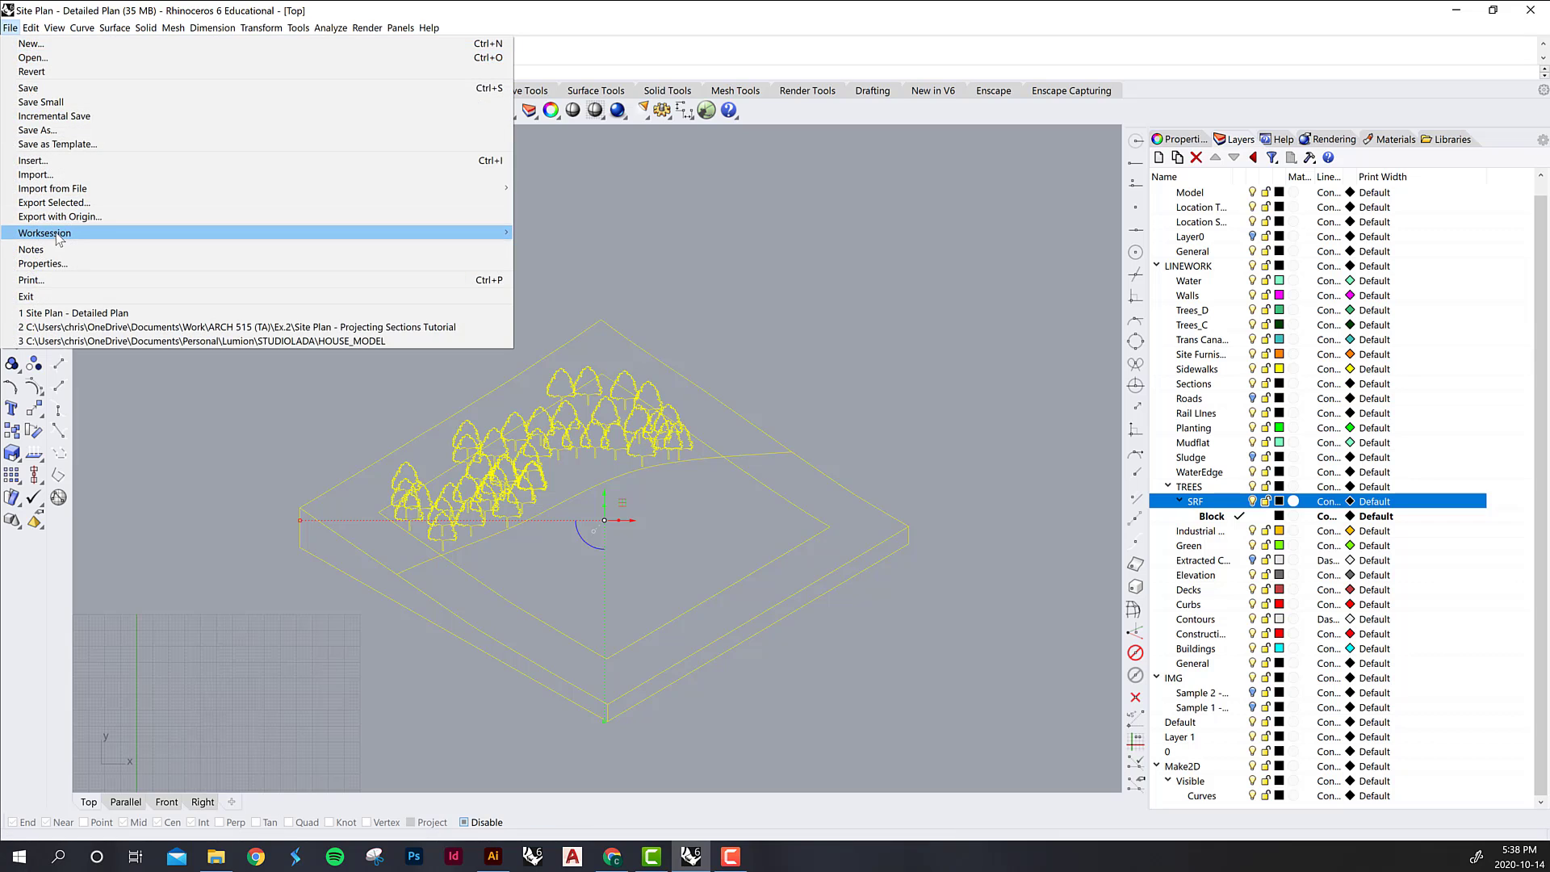
{"action": "mouse_move", "coordinate": [63, 236]}
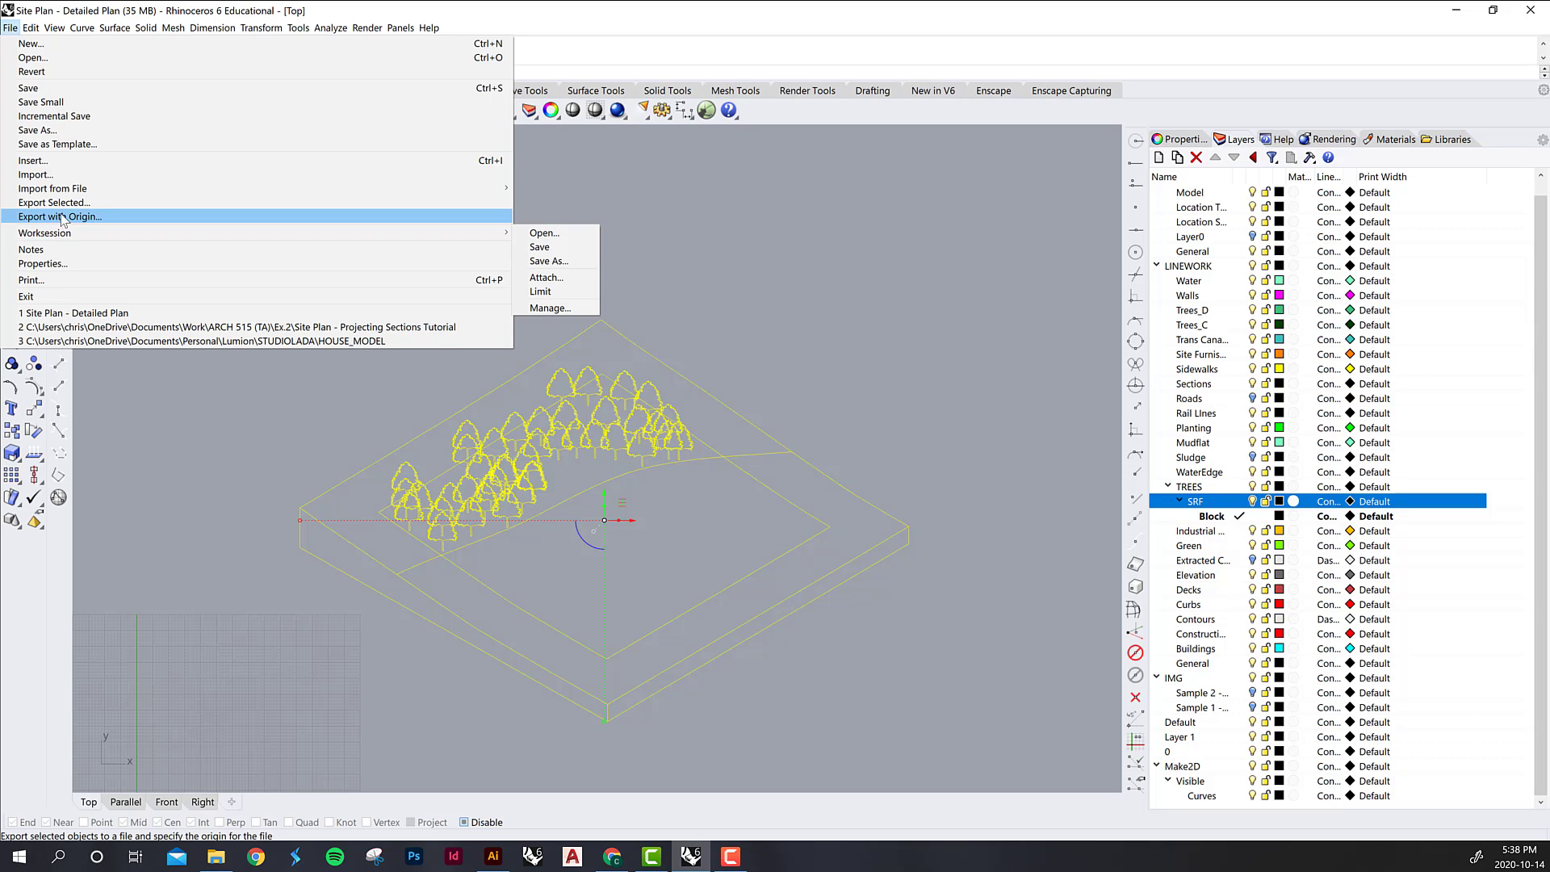
{"action": "left_click", "coordinate": [61, 206]}
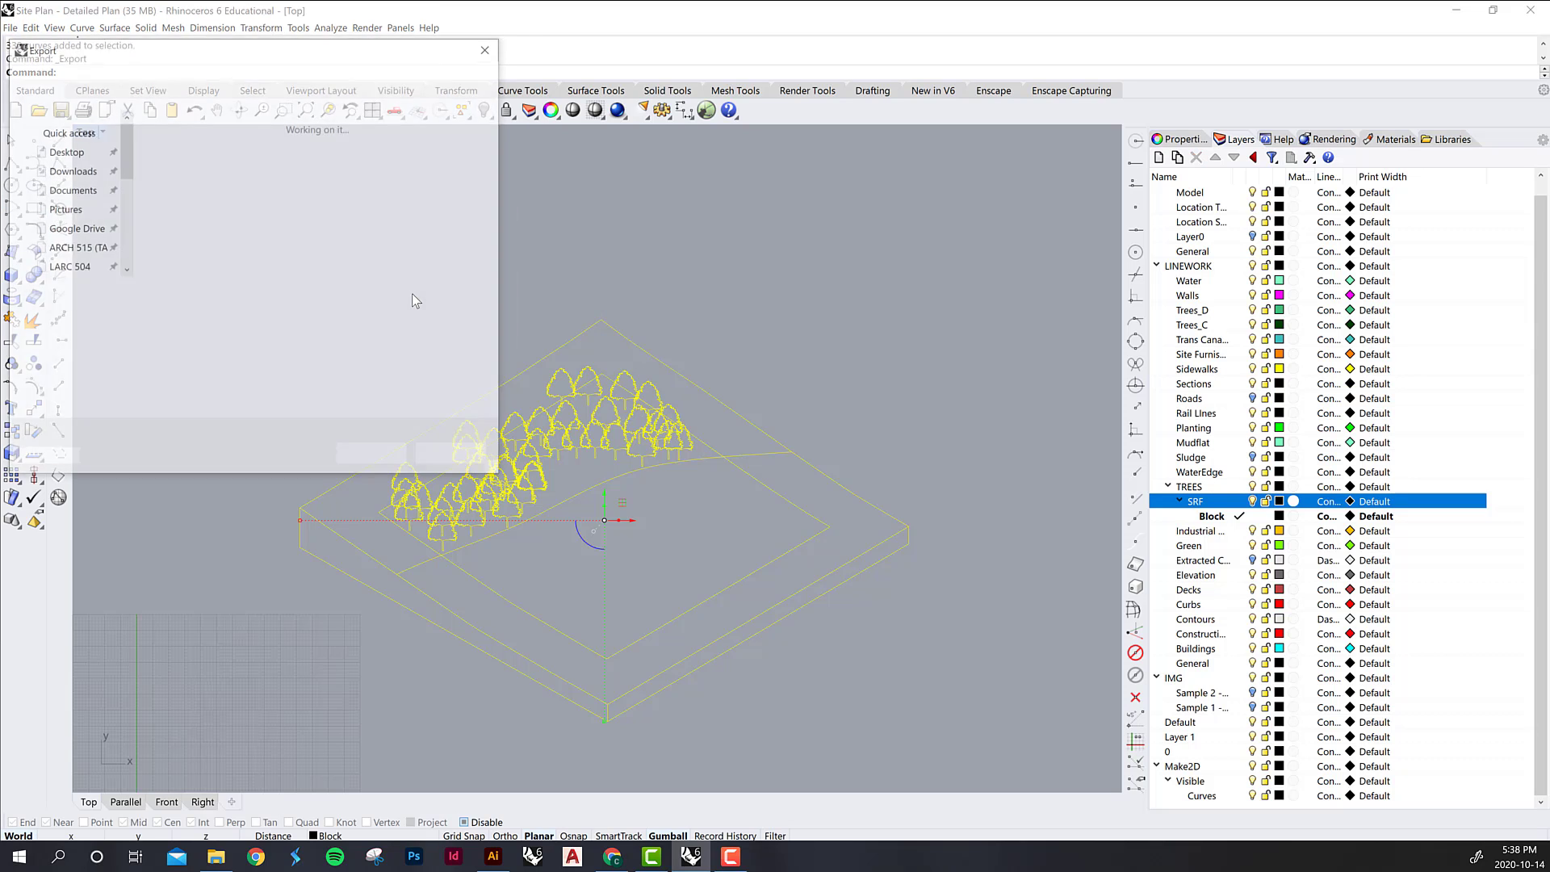
{"action": "left_click", "coordinate": [260, 313]}
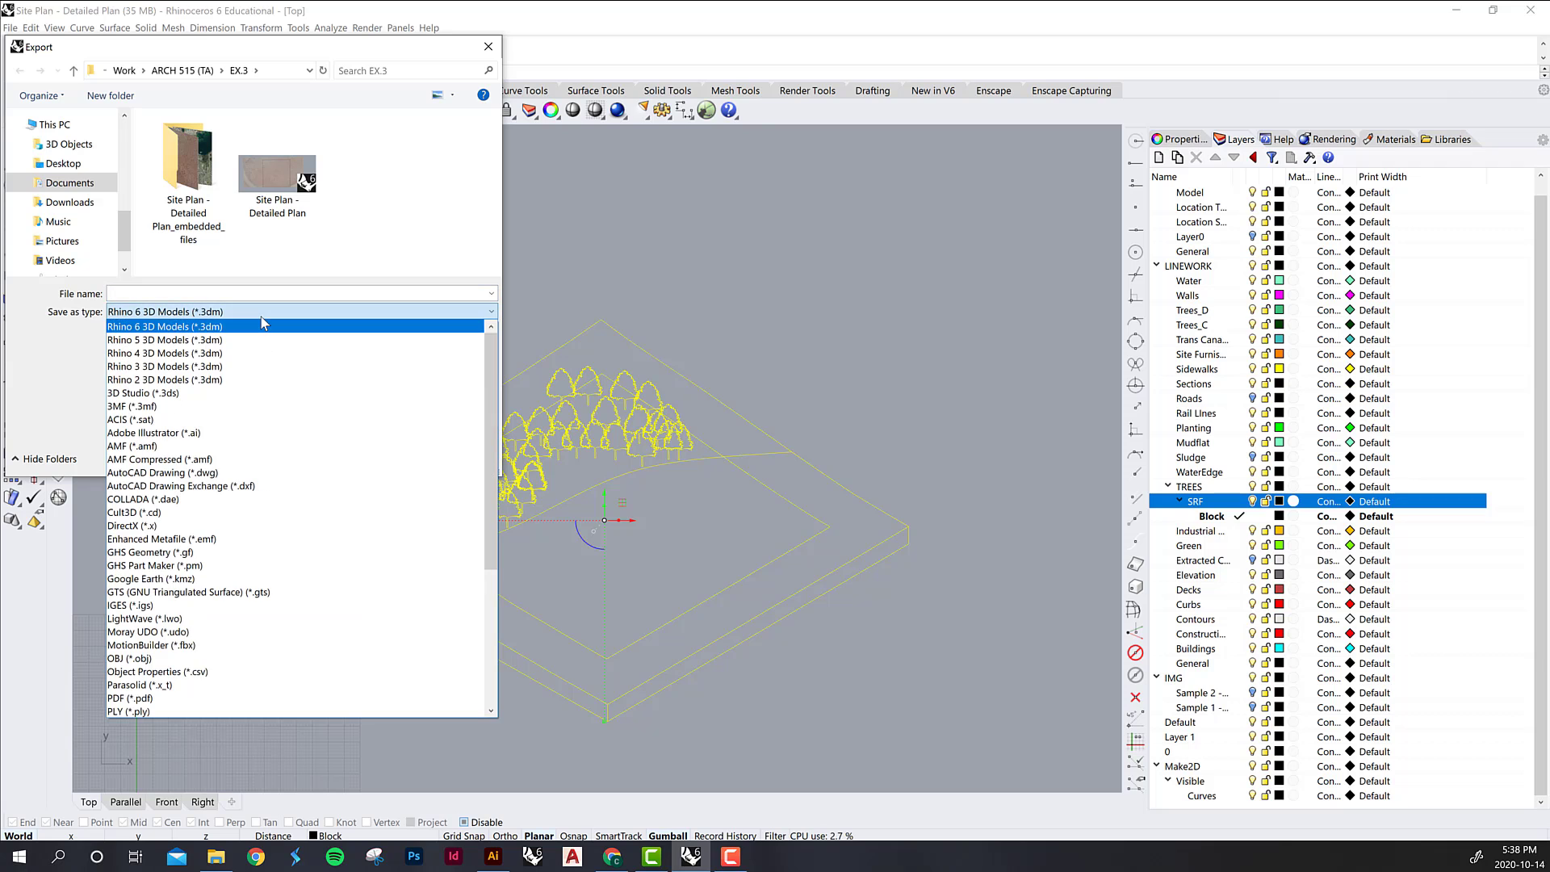
{"action": "left_click", "coordinate": [197, 434]}
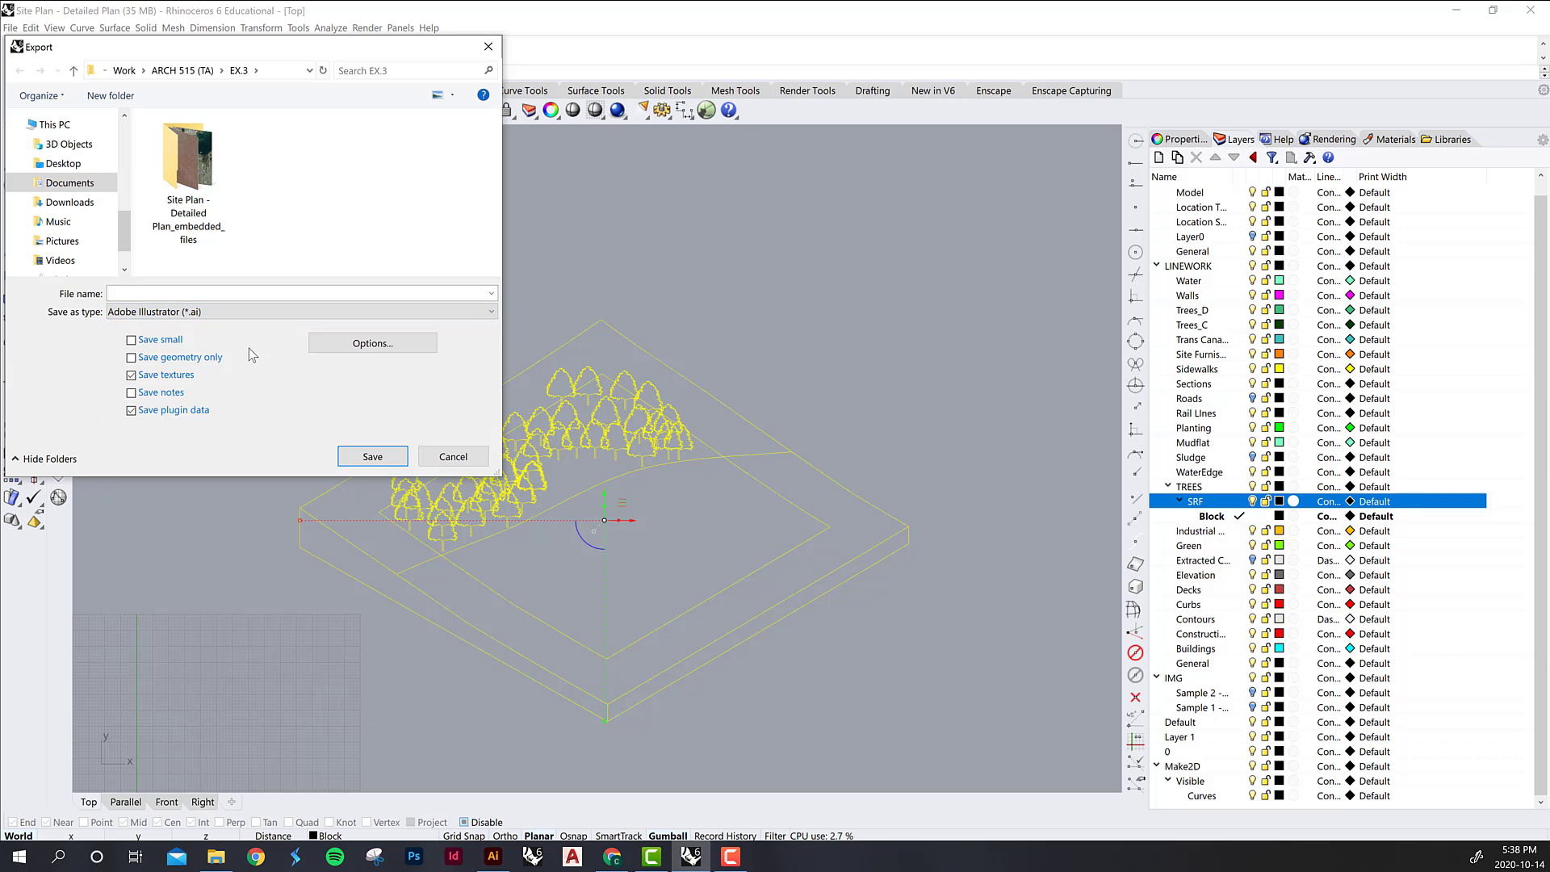